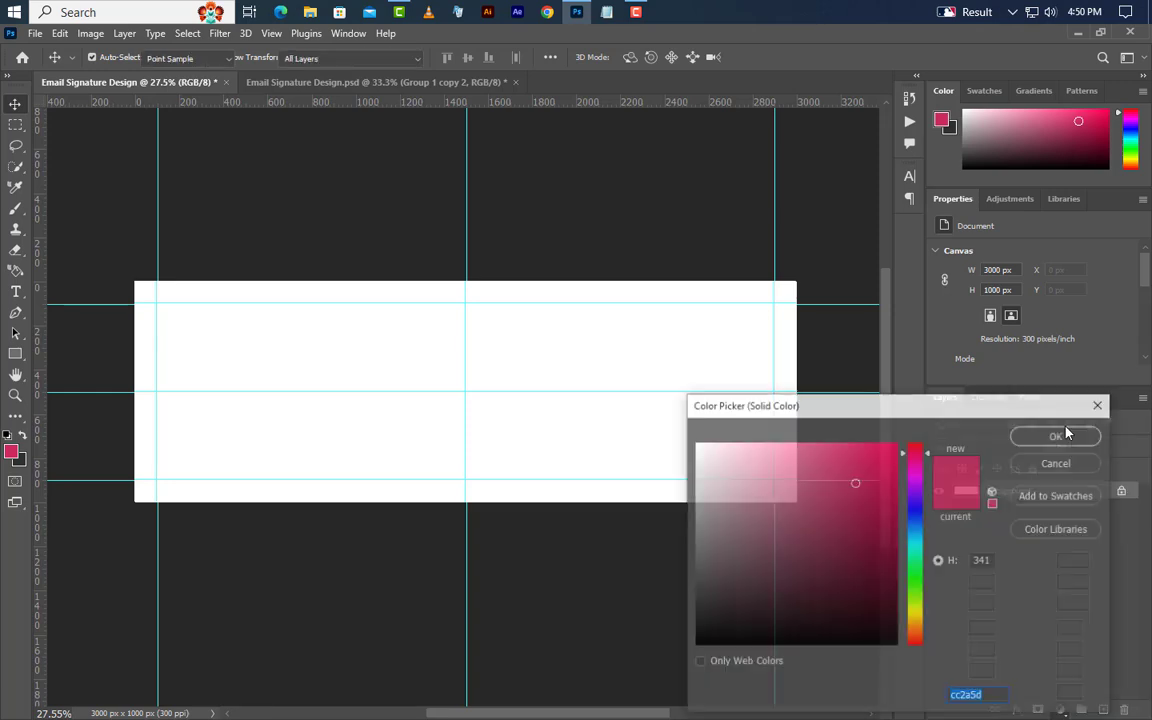
Fill the canvas with a solid colour layer of dark grey 303030, sampled from the pasteboard.
left_click(72, 459)
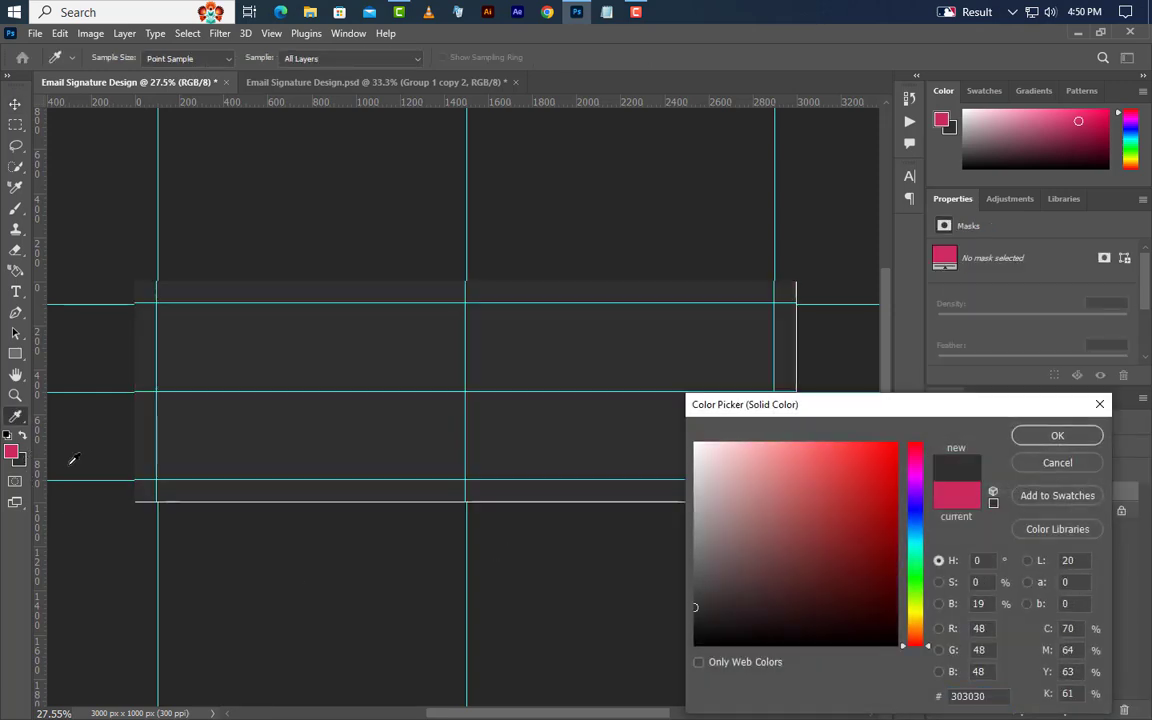
left_click(1040, 440)
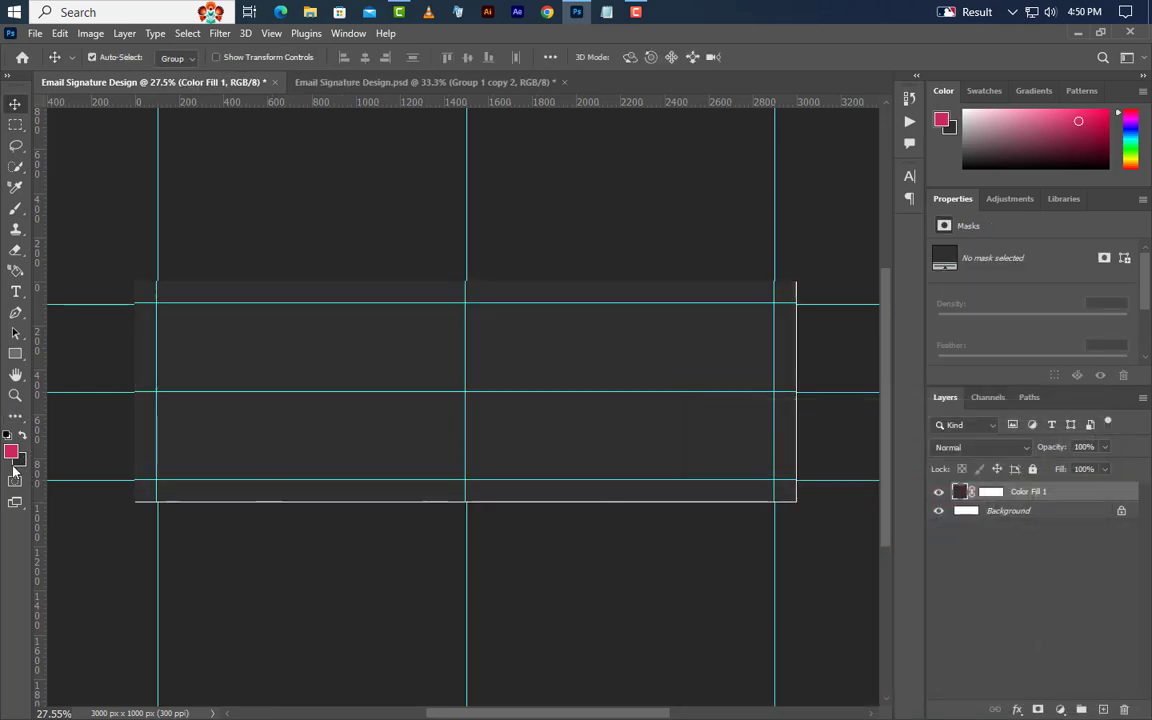
Draw a rectangle over the banner's right half and rotate it 15°.
left_click(15, 353)
left_click_drag(466, 251, 775, 634)
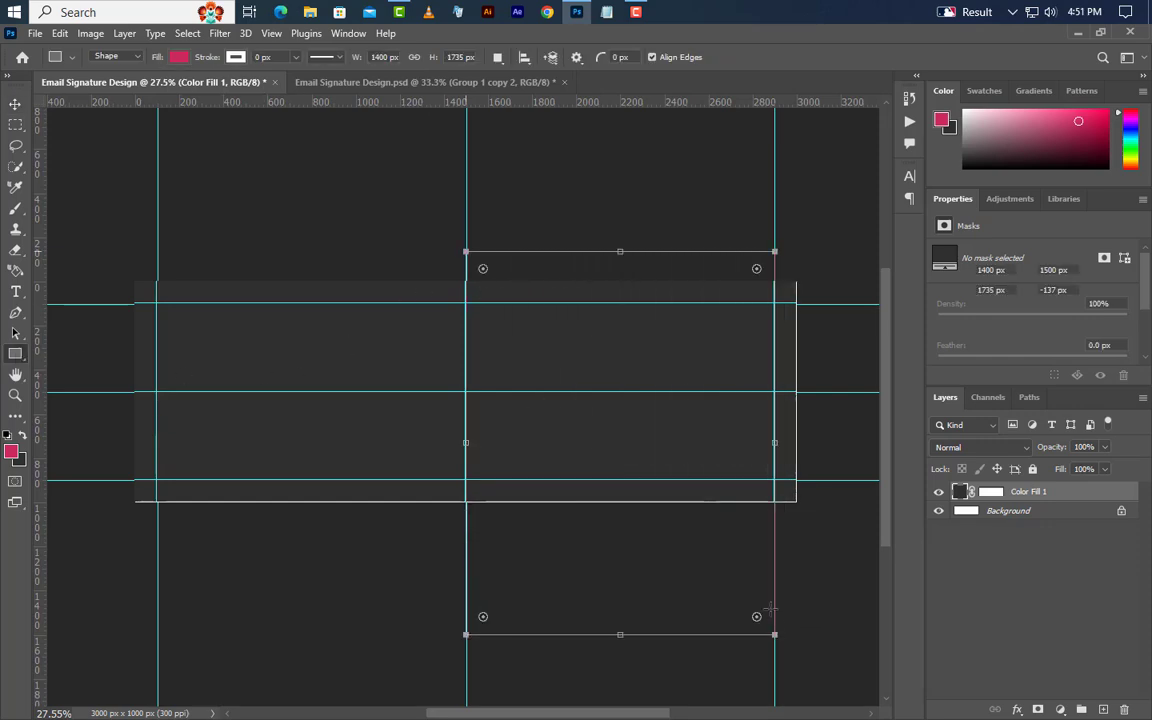
right_click(625, 434)
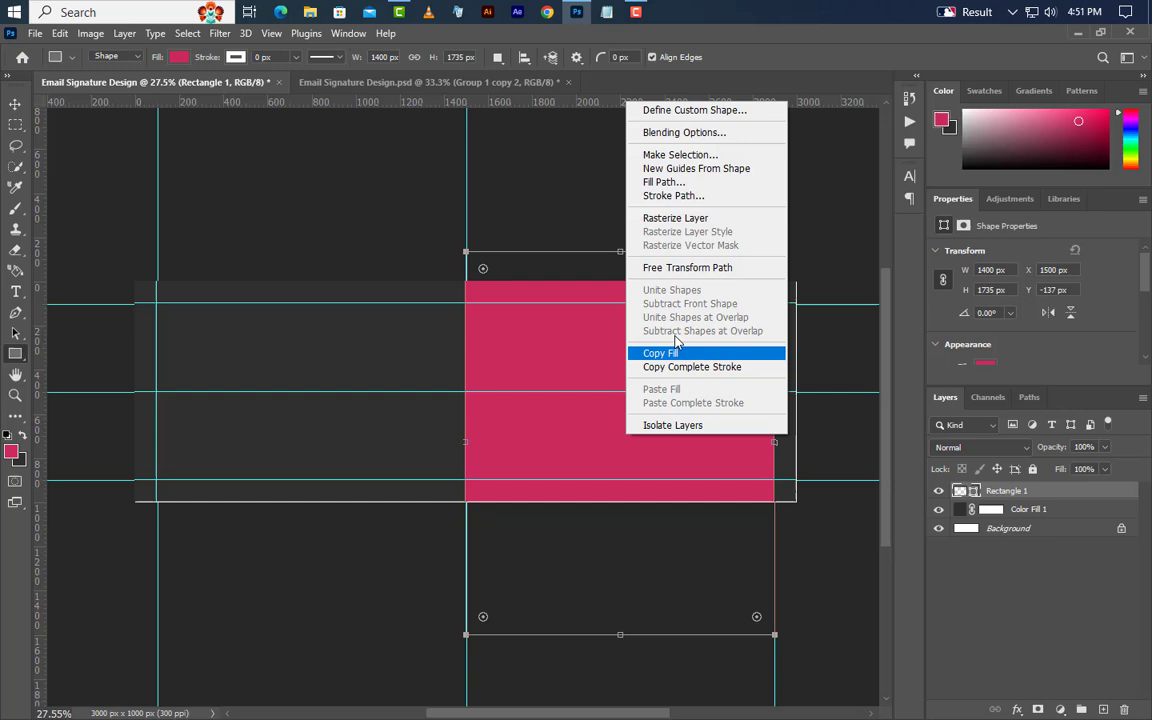
left_click(655, 265)
left_click_drag(597, 172, 679, 217)
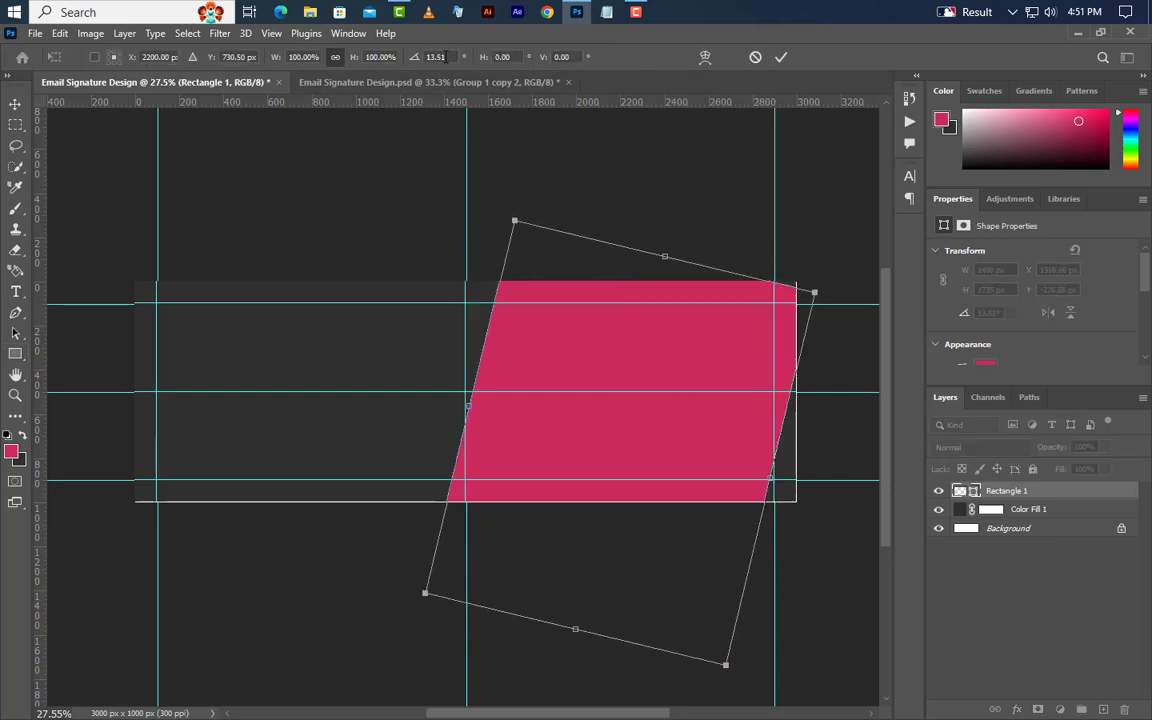
left_click(436, 57)
type("15")
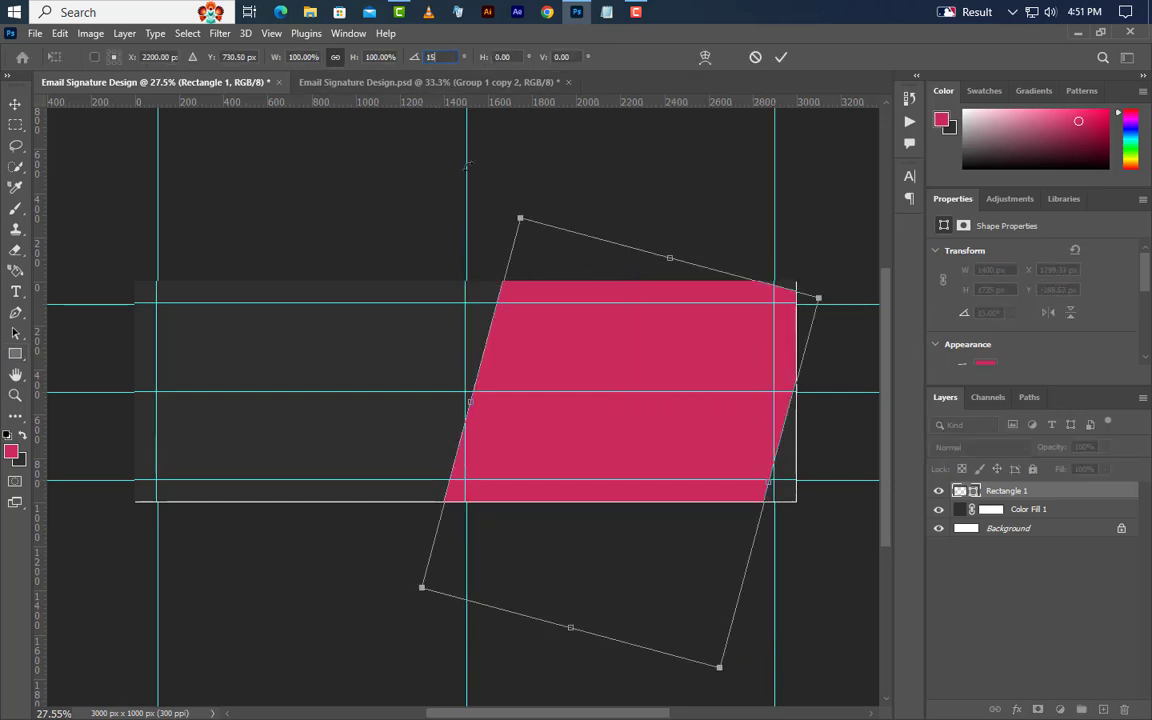
Reposition the tilted rectangle, stretch it wider and taller, and apply the transform.
left_click_drag(550, 458, 543, 450)
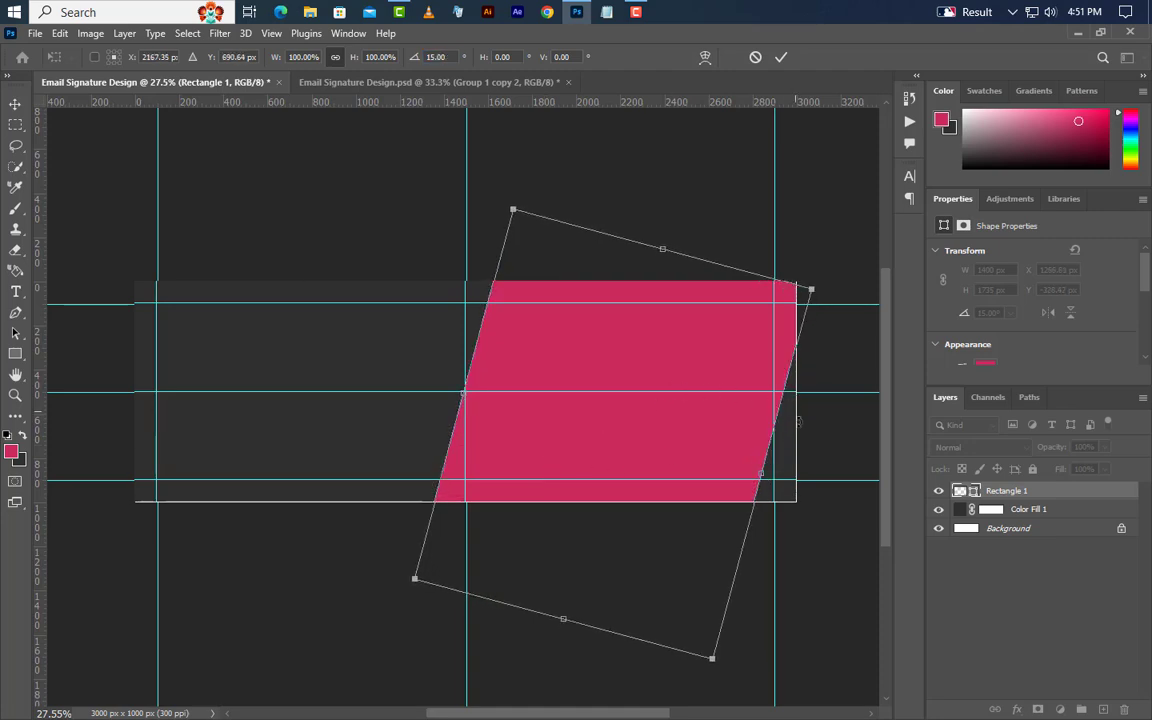
left_click_drag(763, 479, 817, 488)
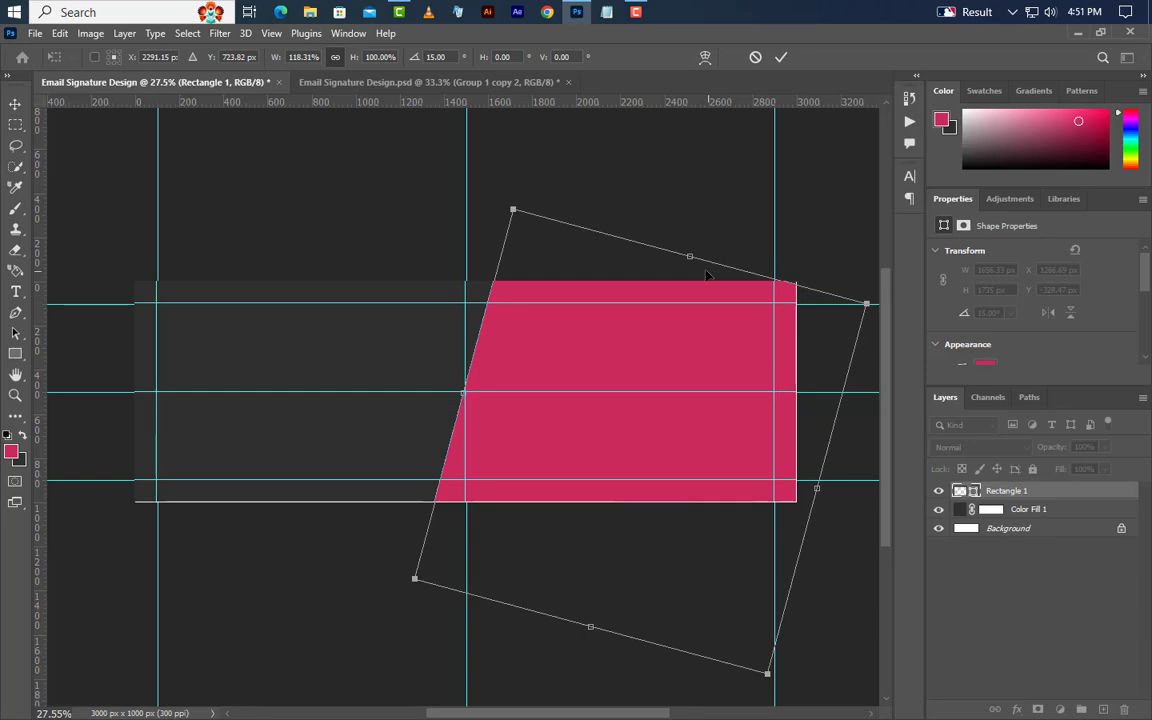
left_click_drag(690, 257, 712, 192)
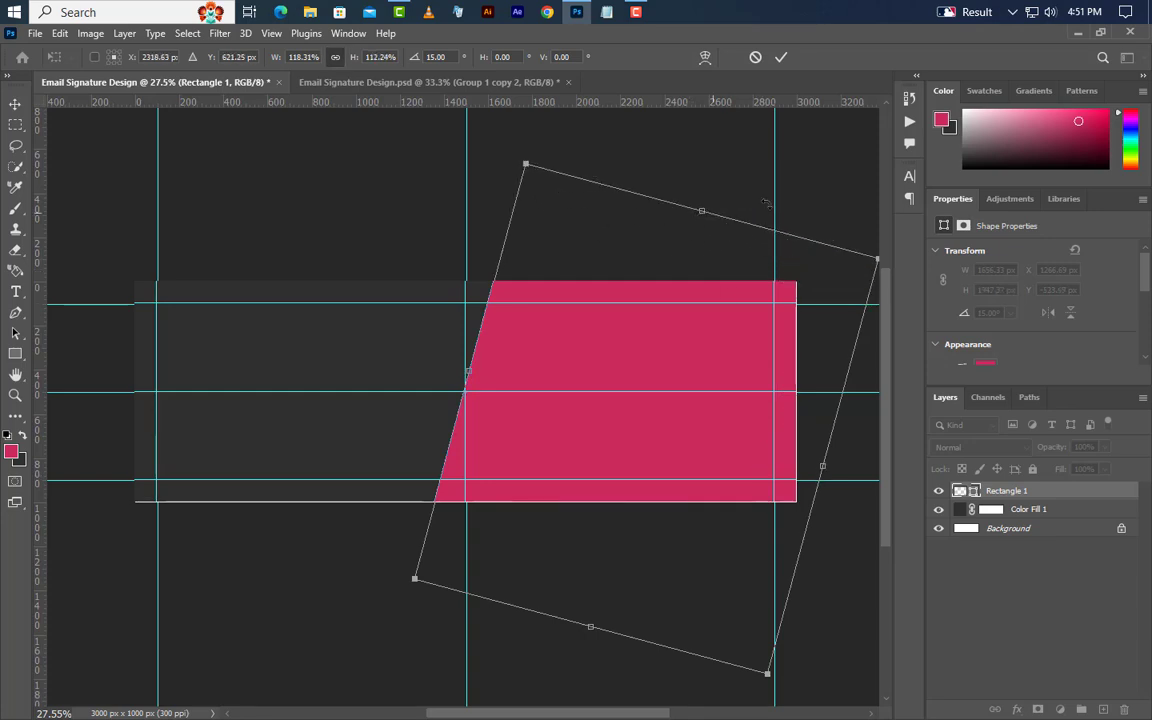
left_click(782, 56)
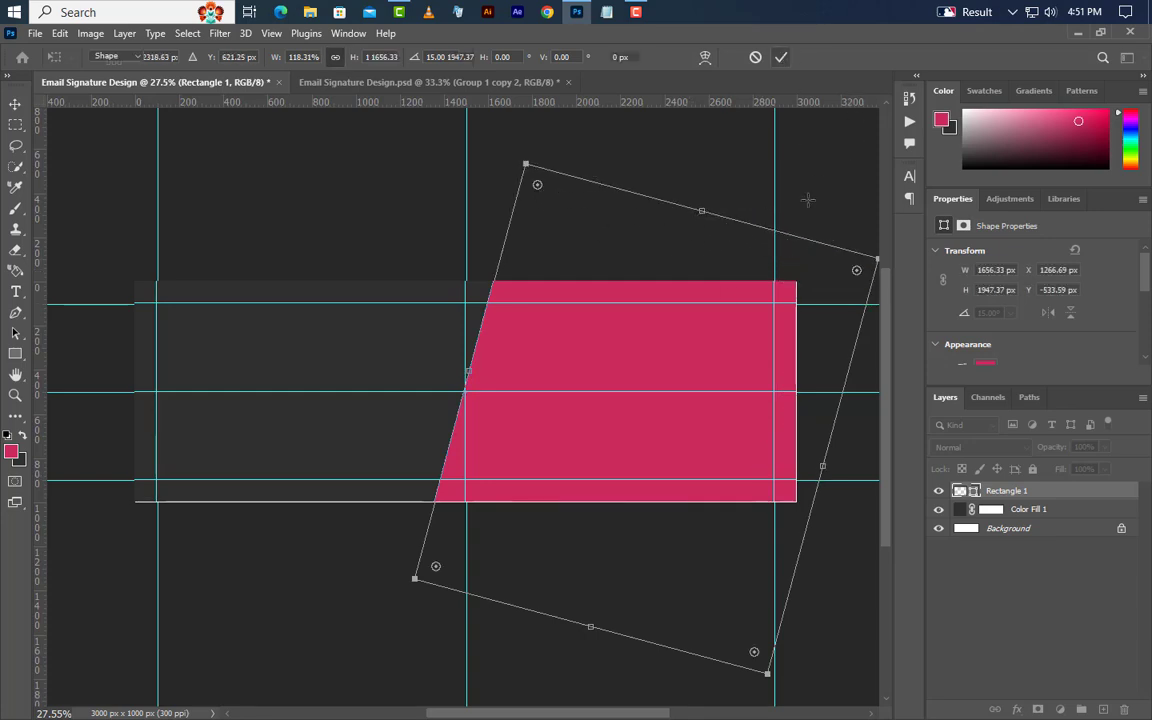
Duplicate the Rectangle 1 layer.
right_click(1055, 494)
left_click(985, 142)
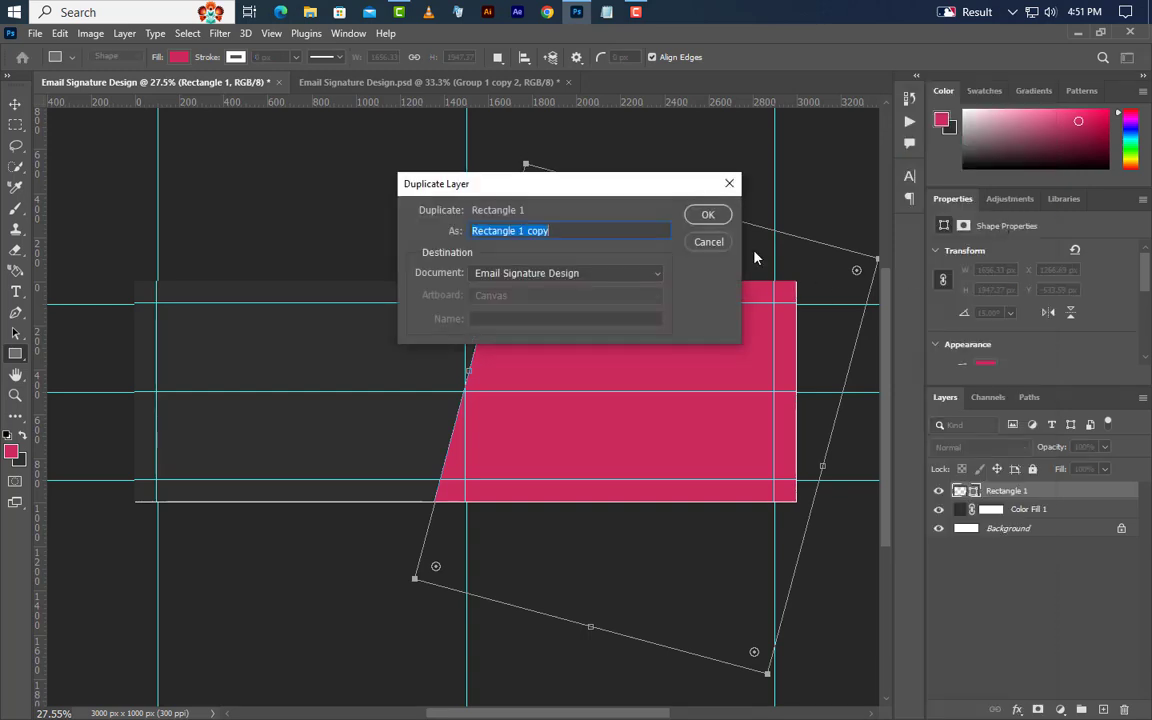
left_click(707, 214)
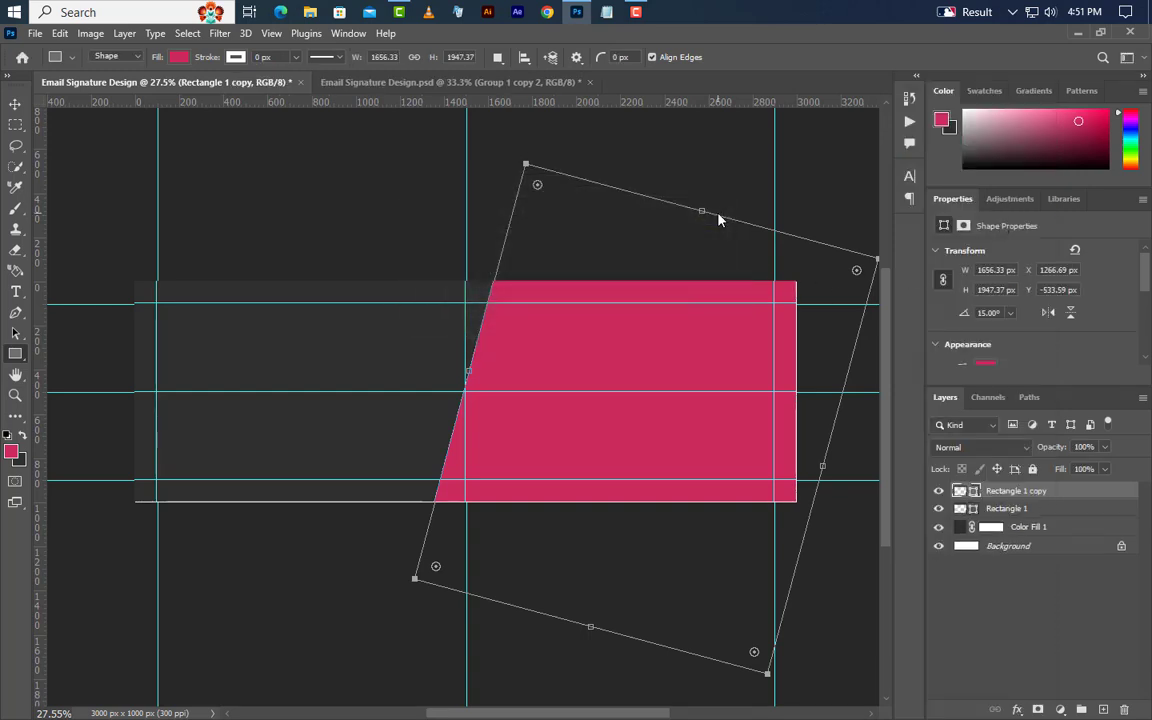
Change the original Rectangle 1 fill to white, then select the Rectangle 1 copy.
left_click(1000, 512)
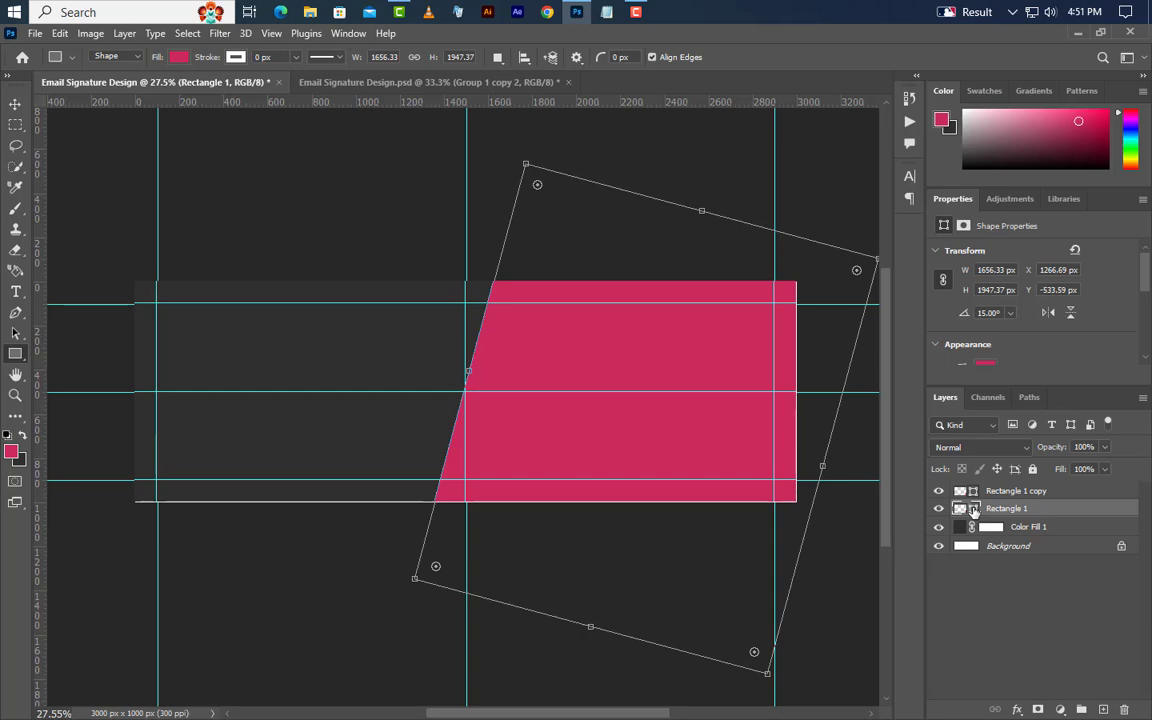
double_click(962, 508)
left_click_drag(772, 503, 694, 442)
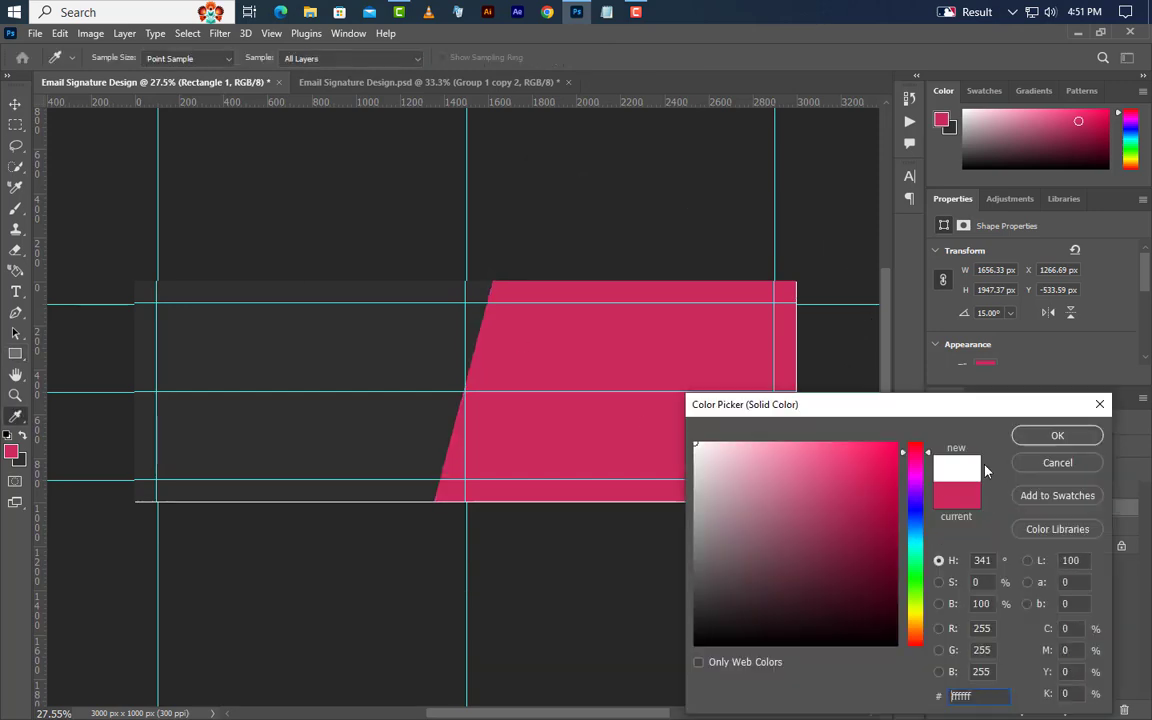
left_click(1031, 440)
left_click(15, 104)
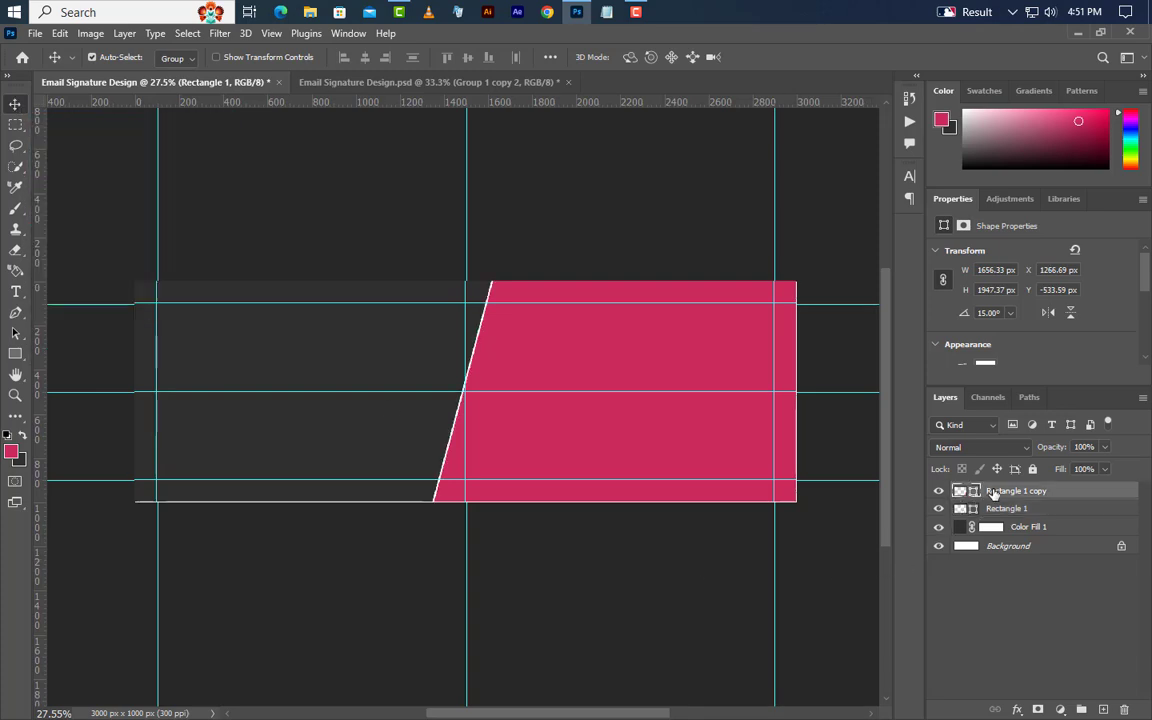
left_click(987, 492)
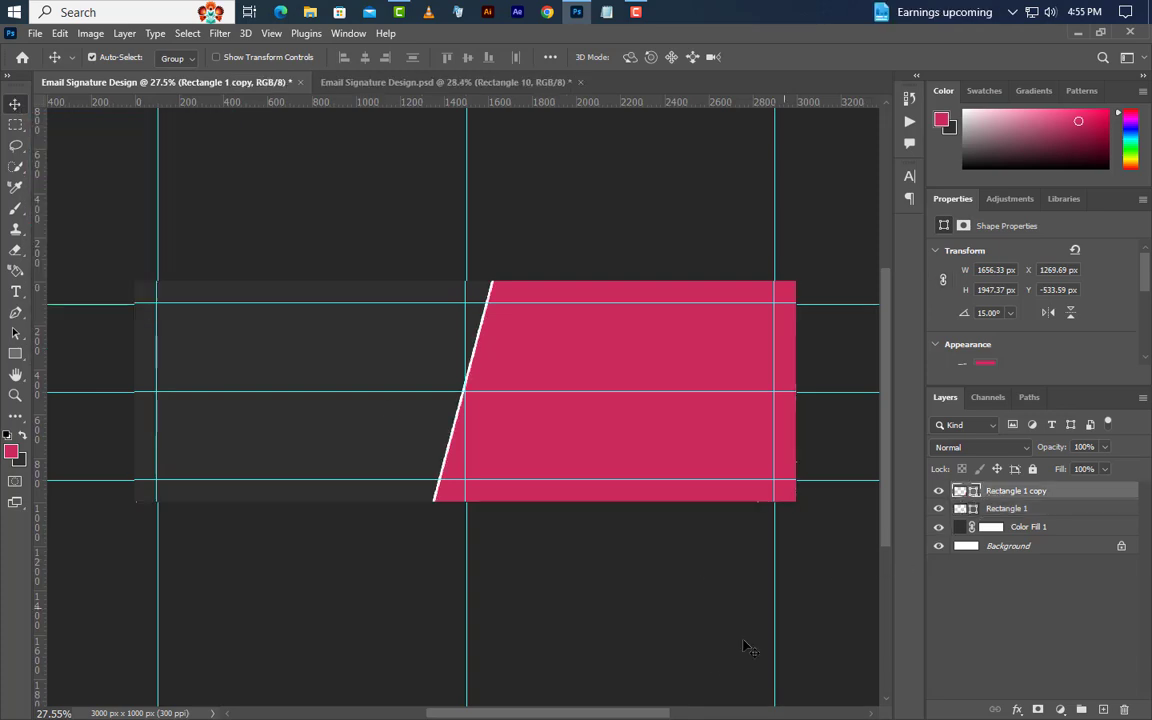
Zoom in and draw a rectangle on the banner's left side.
scroll(118, 406, "up", 3)
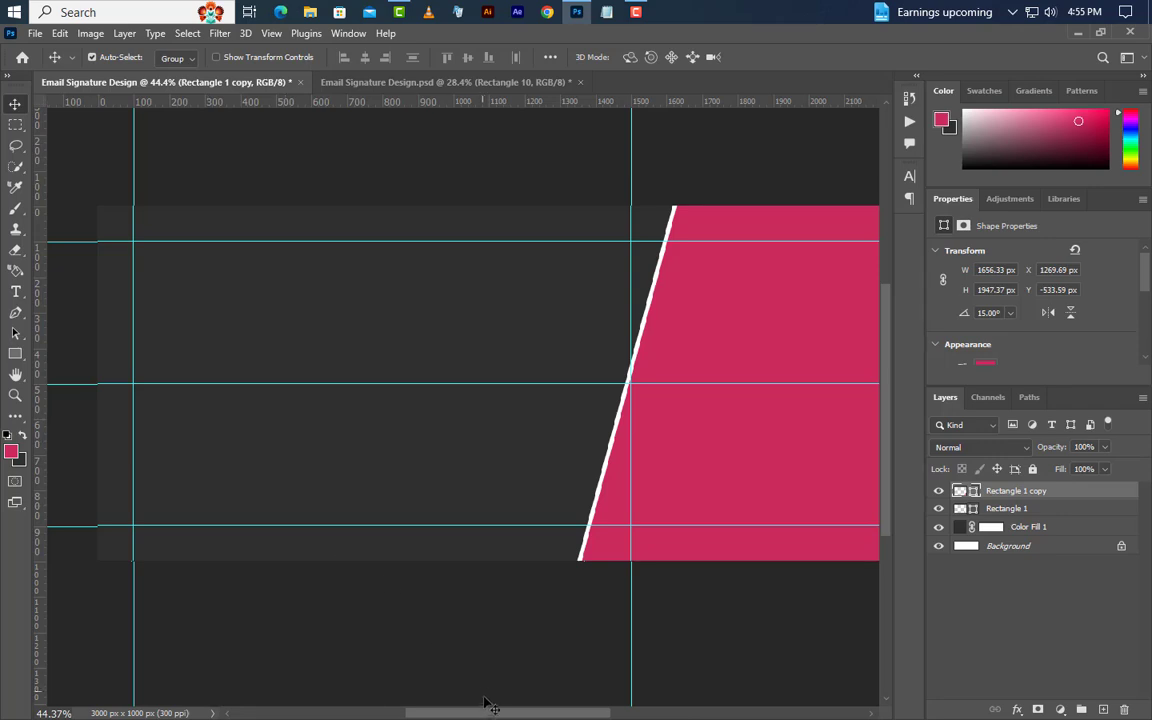
left_click_drag(483, 716, 465, 716)
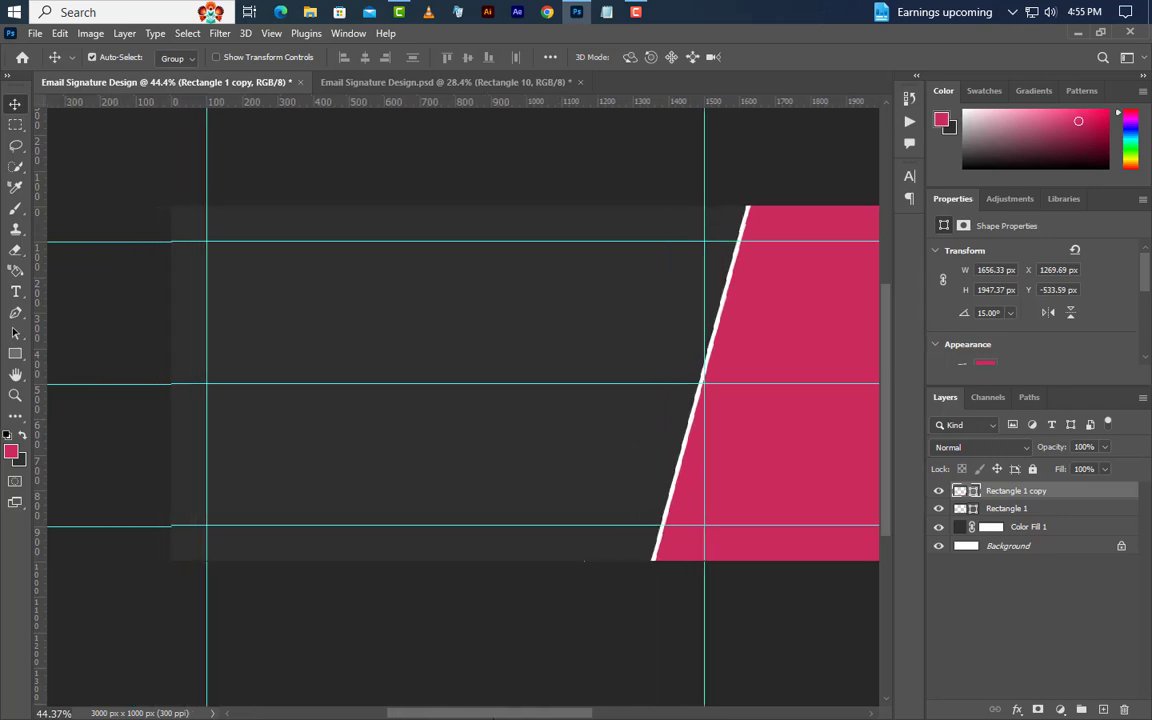
left_click(15, 355)
right_click(17, 356)
left_click(64, 356)
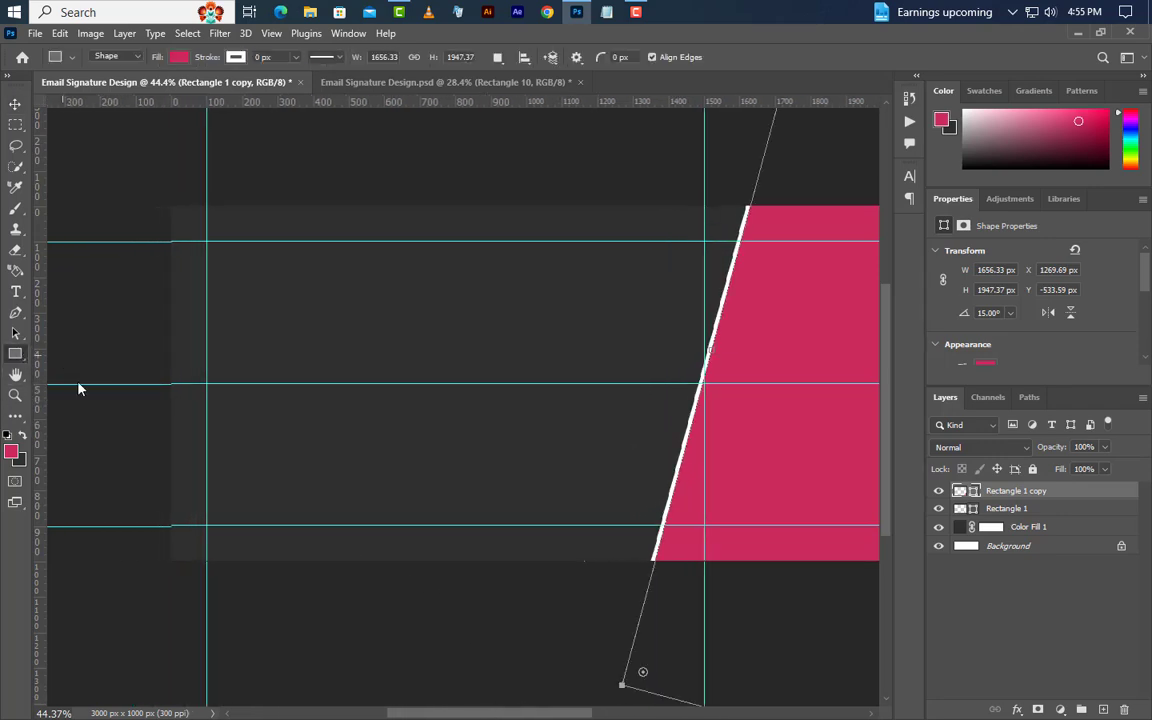
left_click_drag(128, 564, 544, 270)
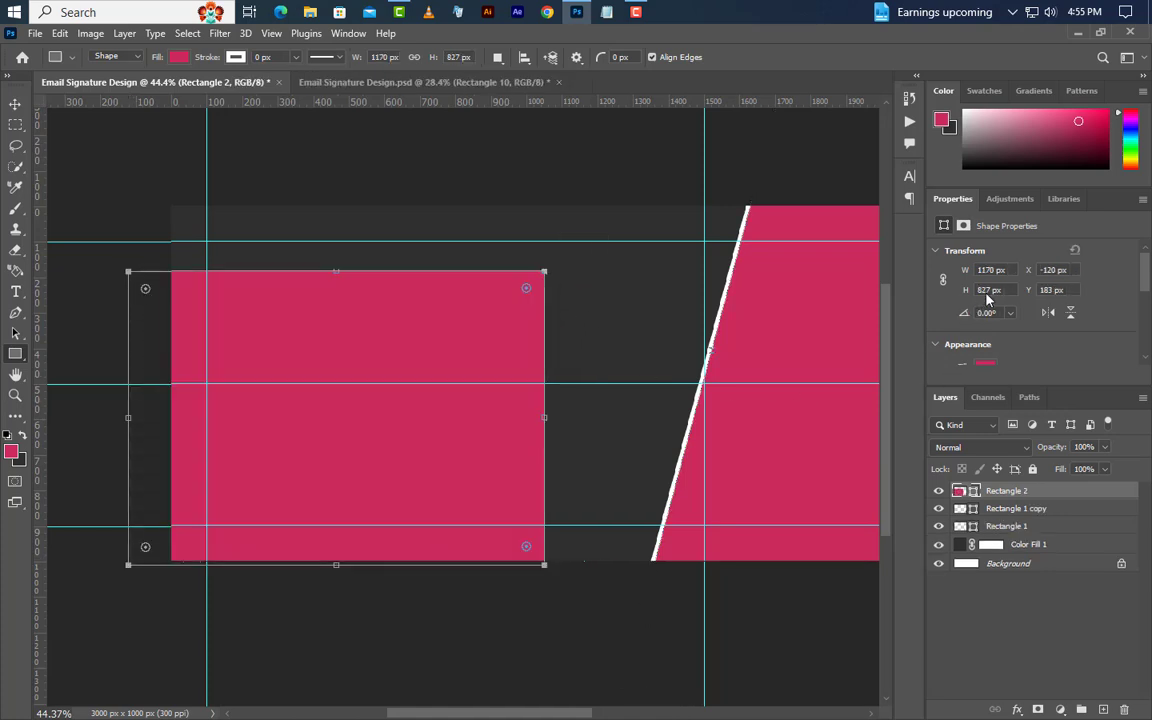
Size the rectangle to 1315 × 850 px with a 100 px corner radius.
type("850")
key("Return")
left_click_drag(996, 270, 948, 268)
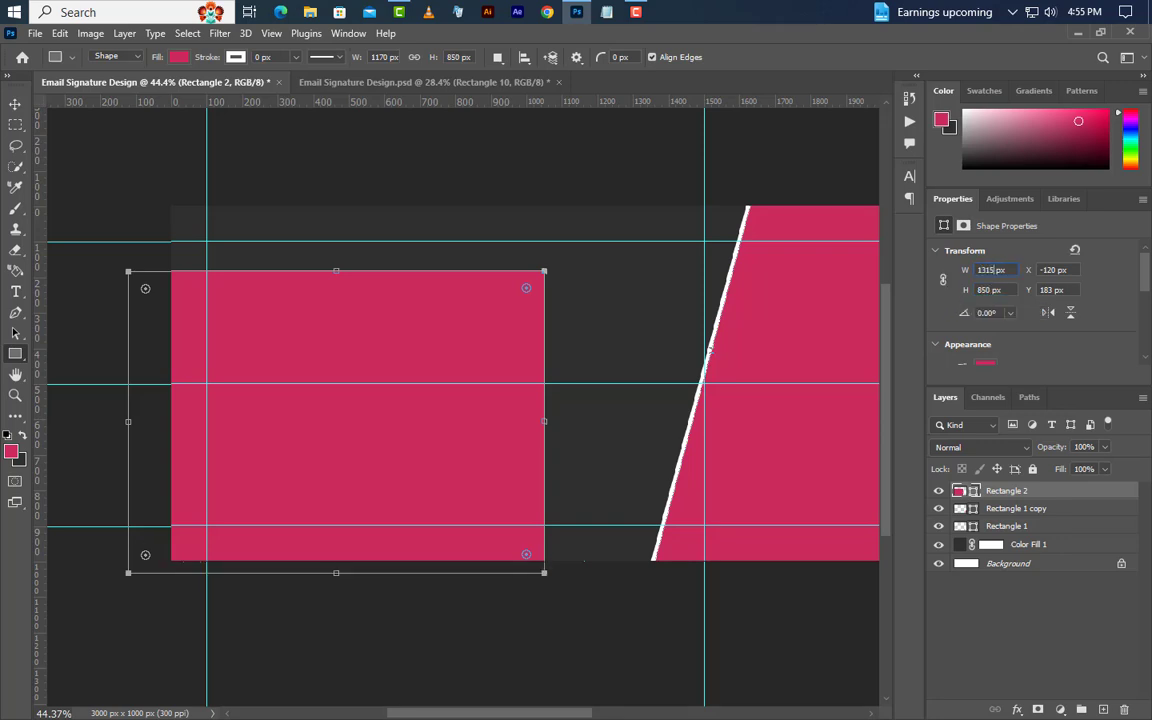
type("1315")
key("Return")
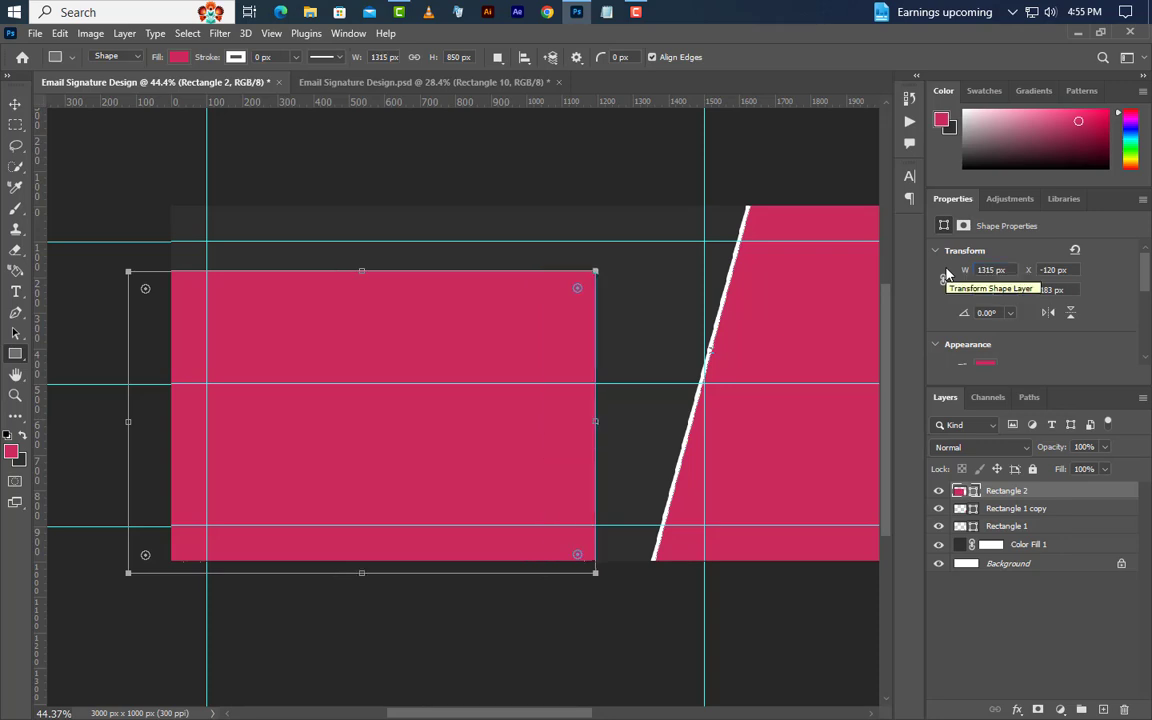
scroll(1003, 311, "down", 5)
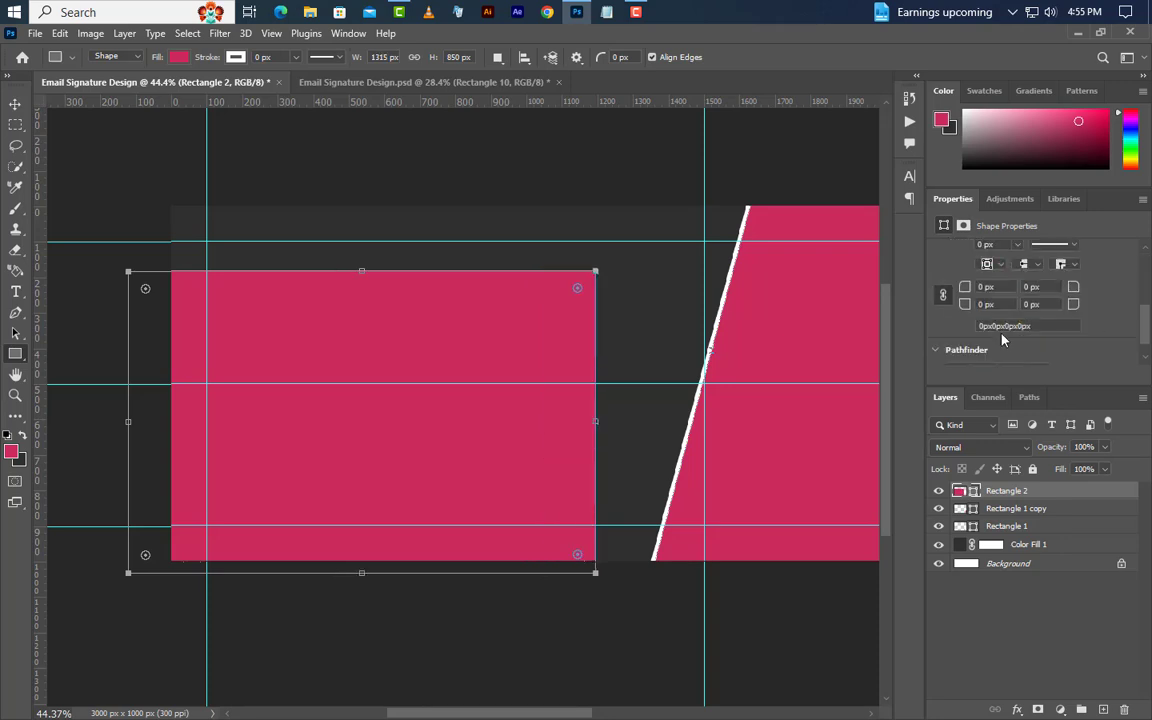
type("100")
key("Return")
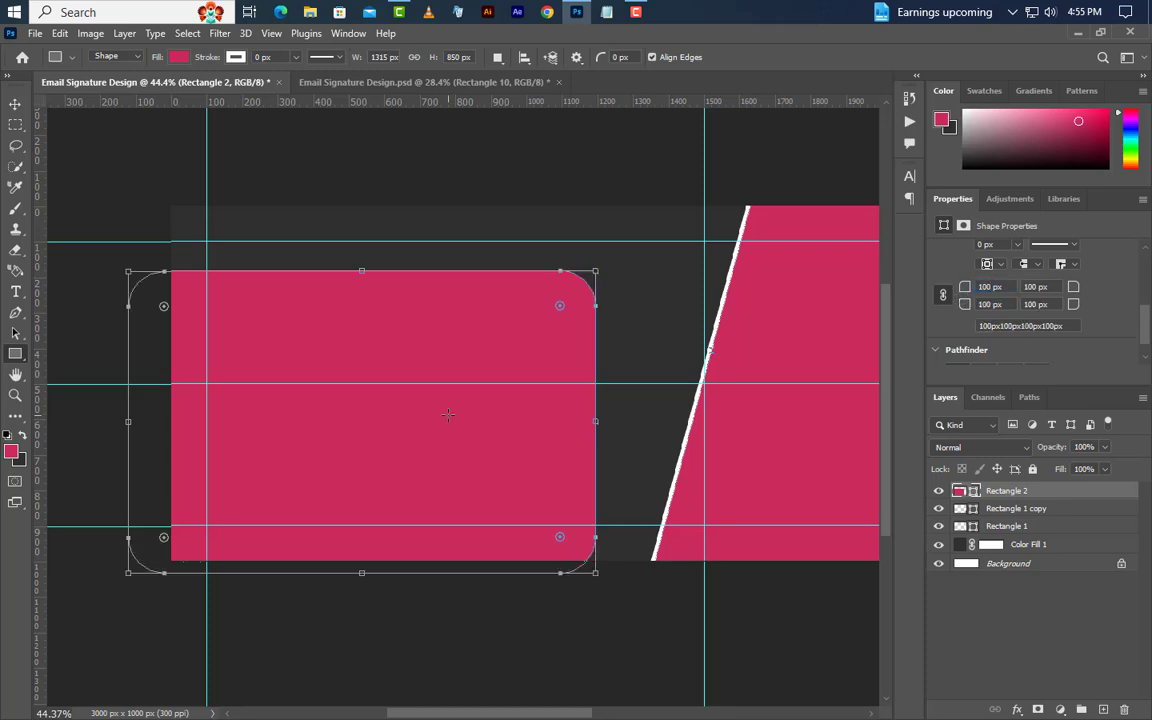
Nudge the rounded rectangle slightly up and right.
right_click(448, 415)
left_click(466, 228)
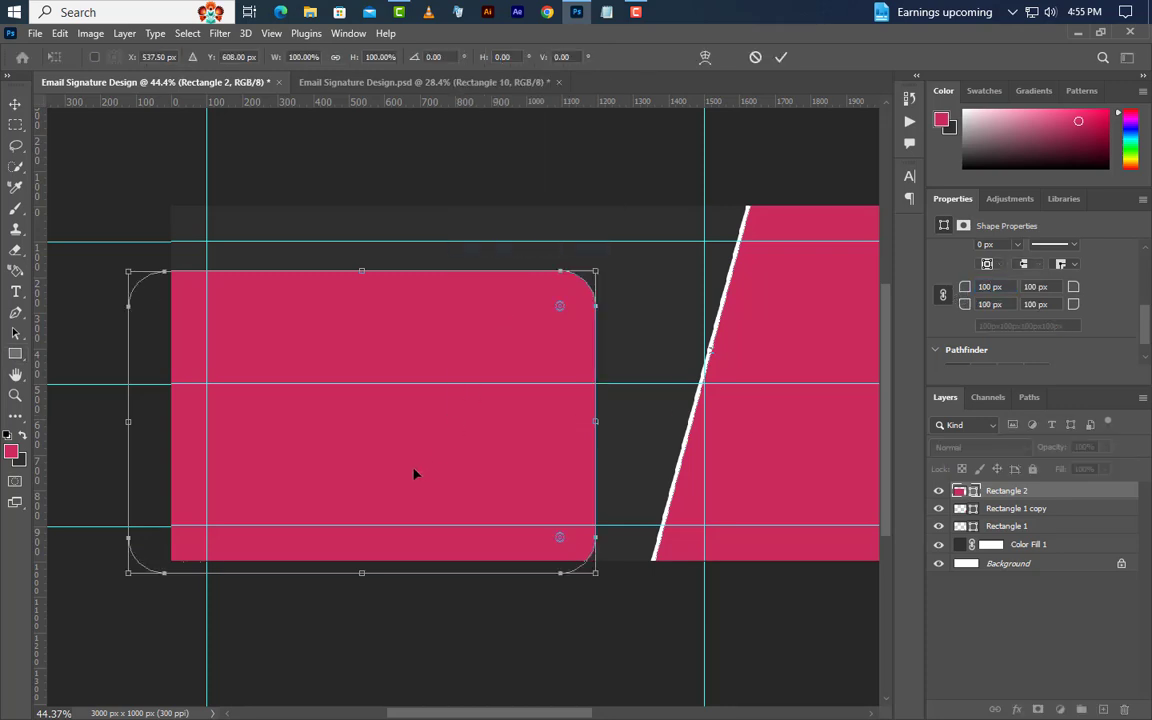
left_click_drag(415, 473, 419, 462)
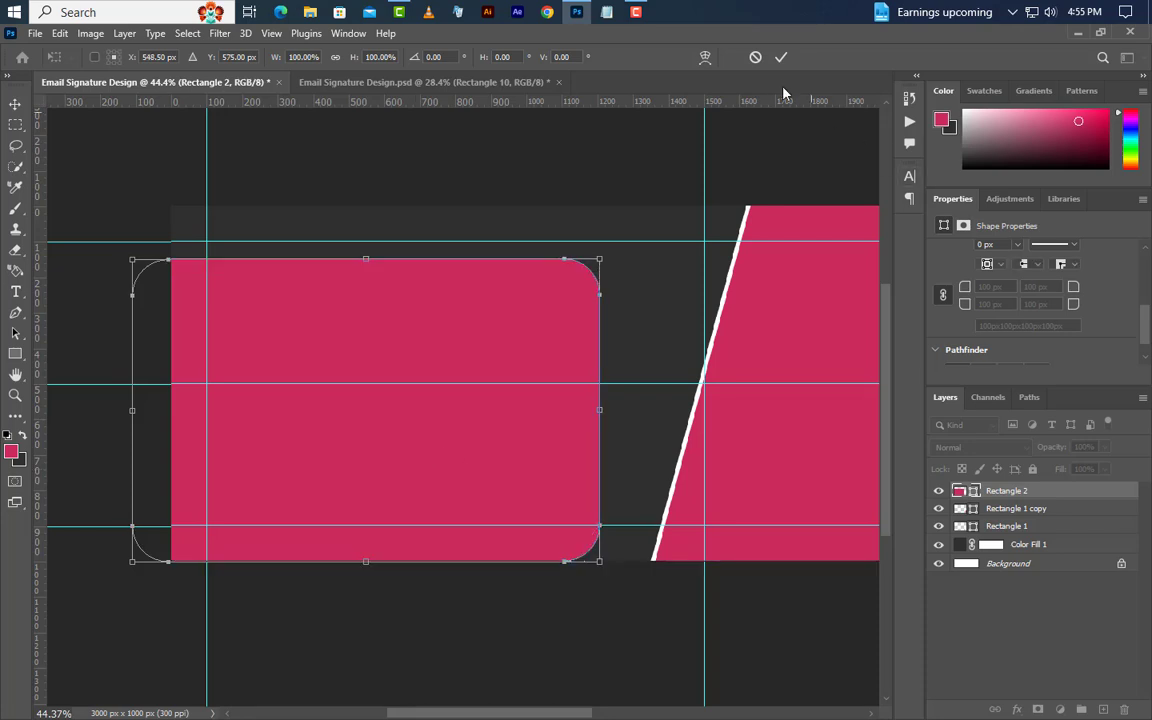
key("Return")
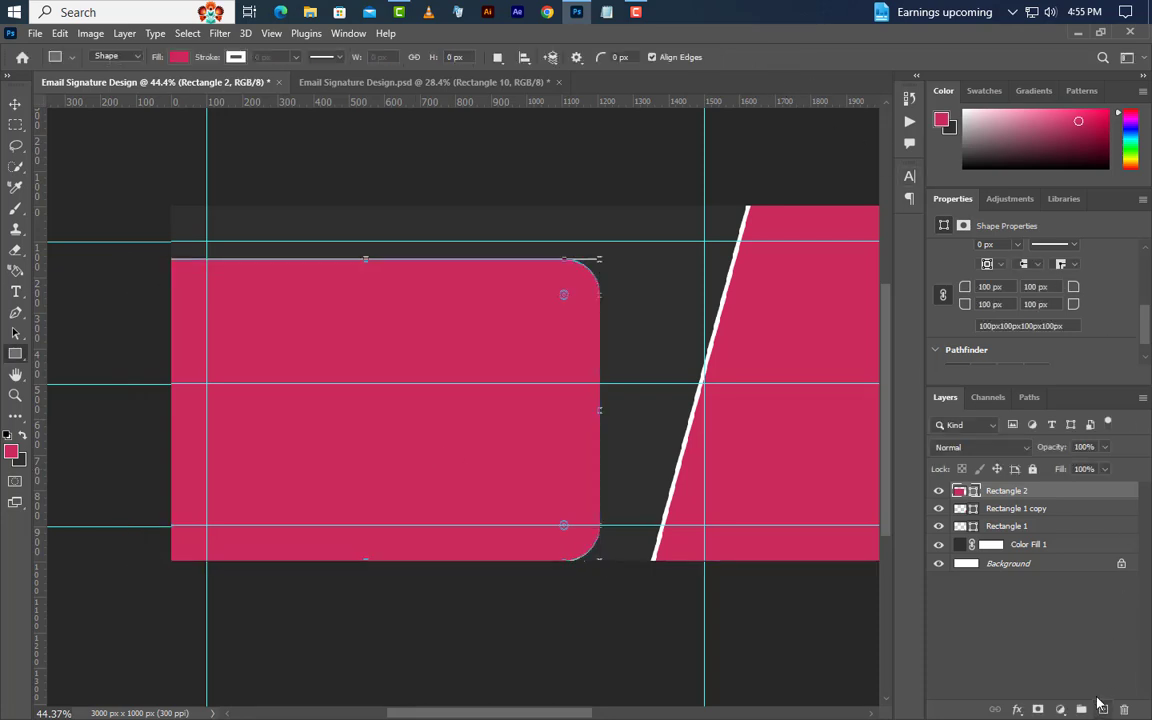
Draw a 200 px wide dark grey strip over the rounded block's right end.
left_click(1103, 708)
right_click(15, 354)
left_click(76, 357)
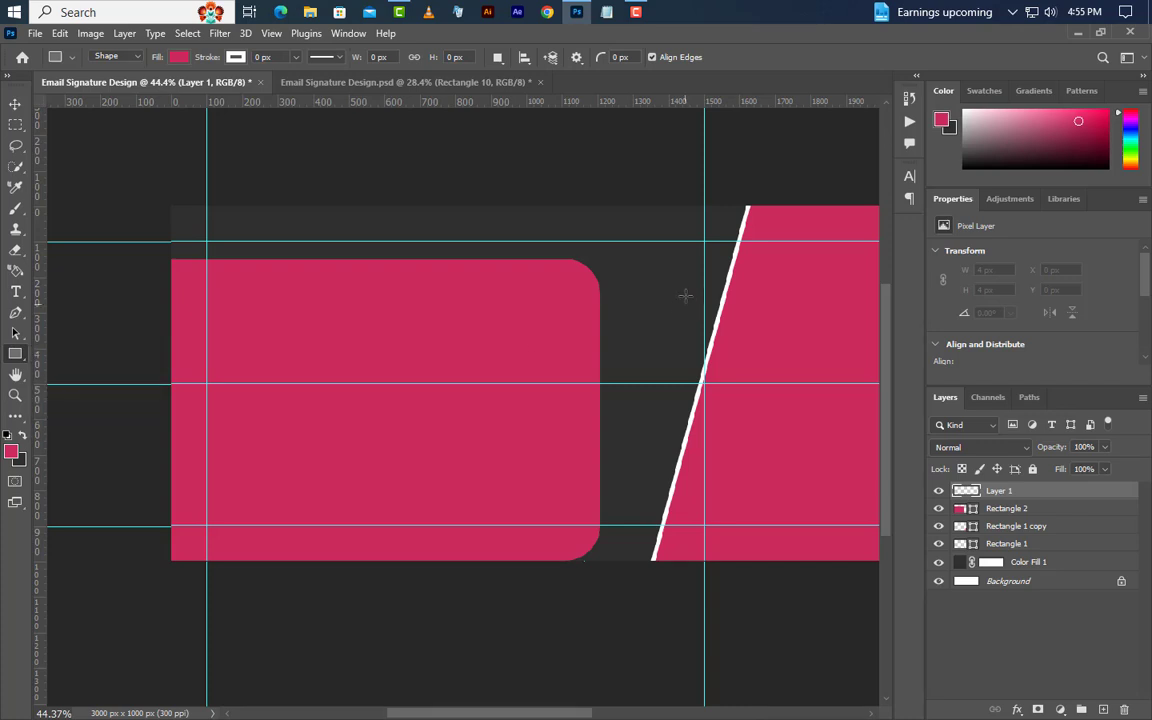
left_click_drag(597, 258, 536, 566)
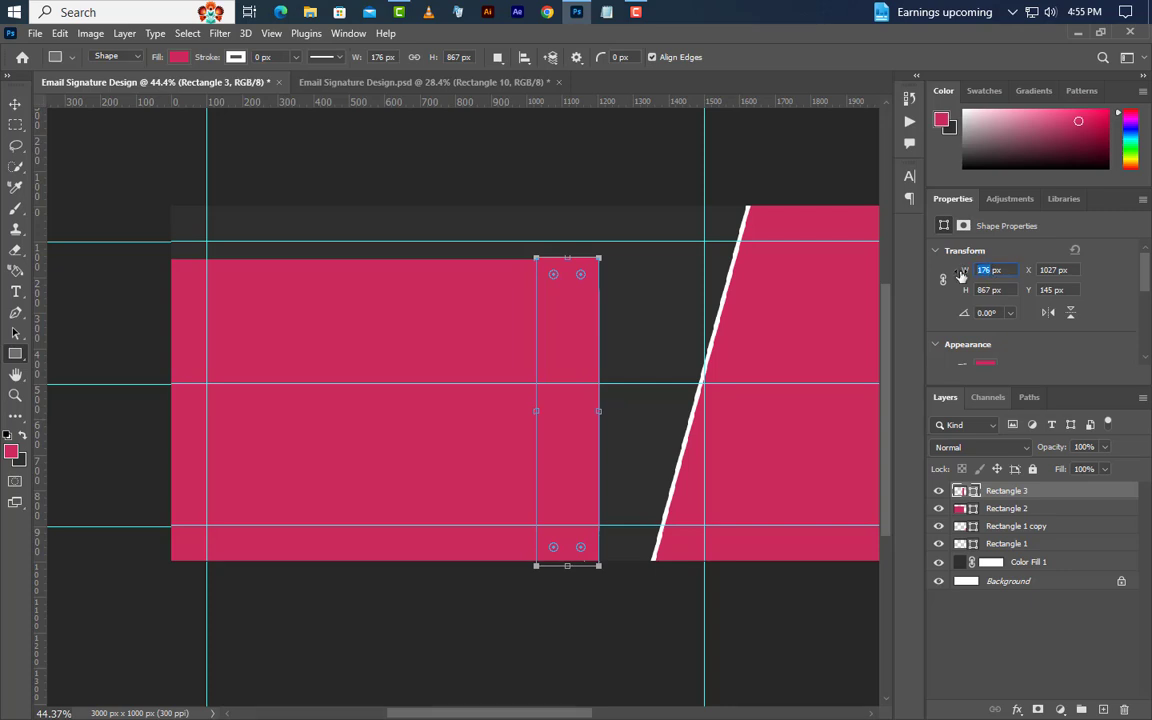
key("Return")
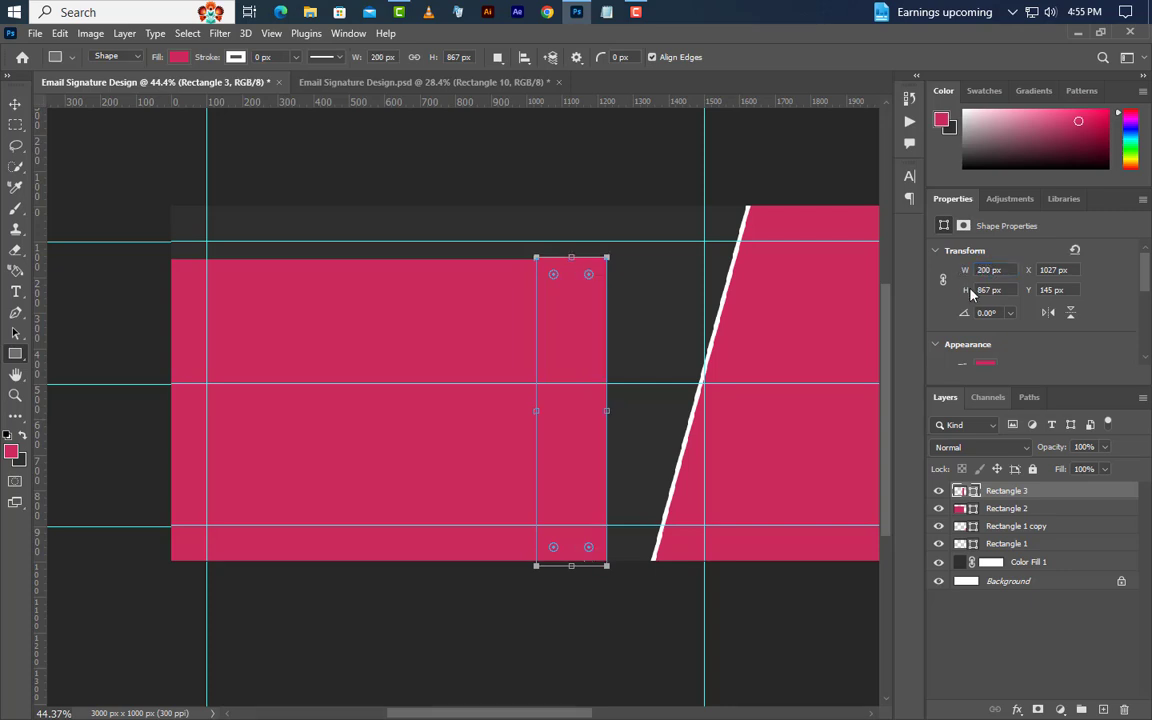
double_click(977, 493)
left_click_drag(710, 466, 650, 616)
left_click(1057, 435)
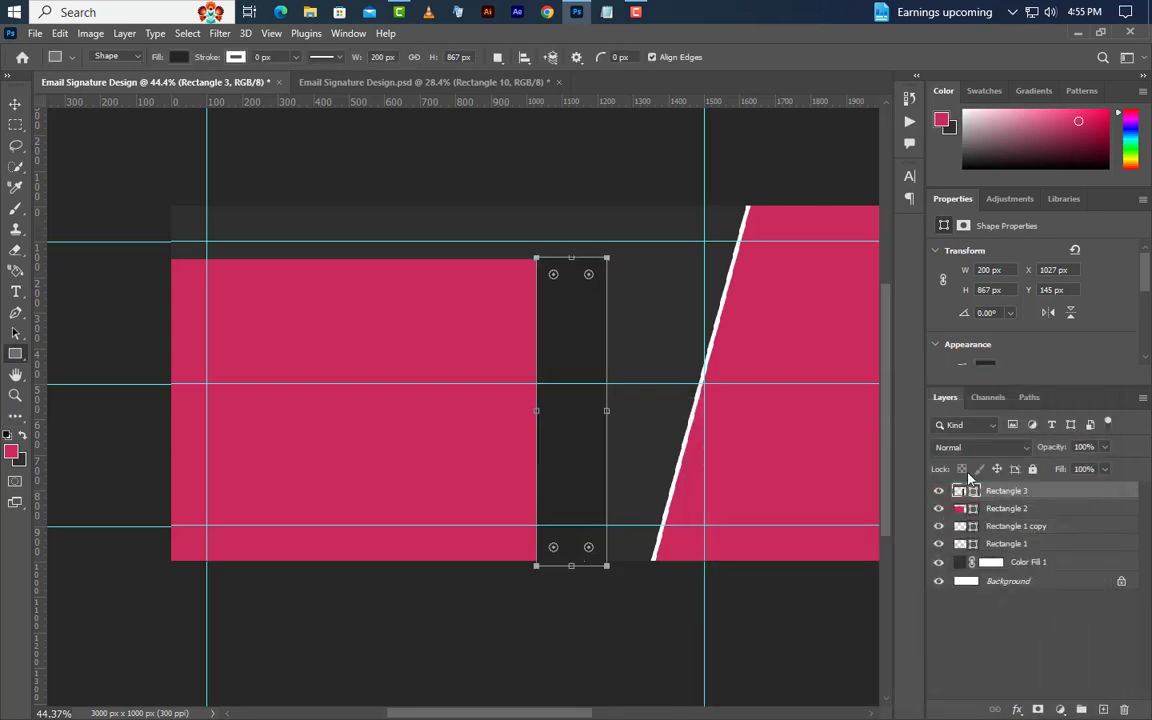
left_click(16, 103)
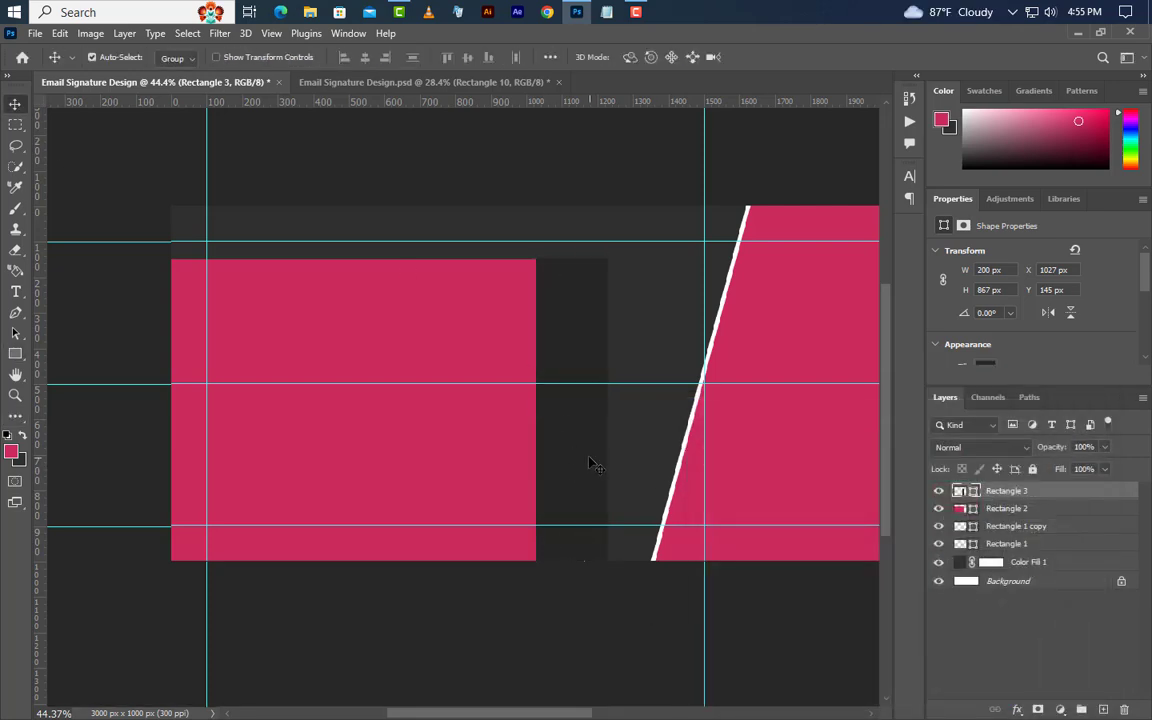
left_click_drag(591, 463, 582, 463)
Distort Rectangle 2 so its right edge slants inward at the bottom.
left_click(962, 508)
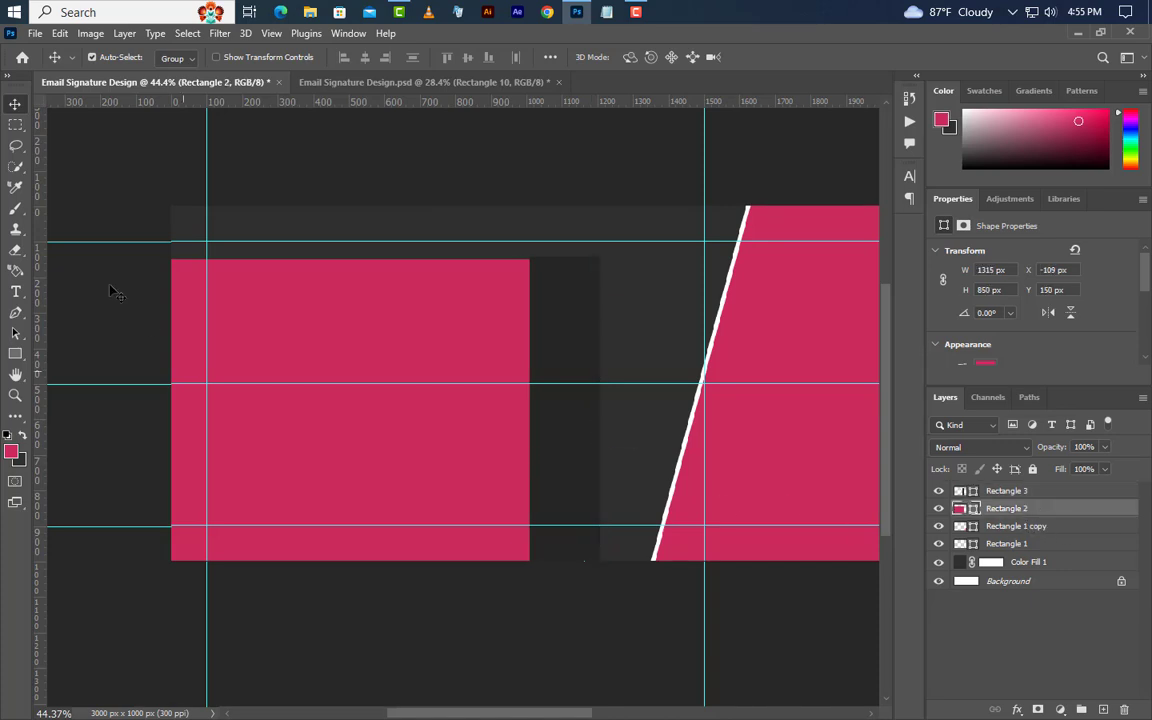
left_click(60, 33)
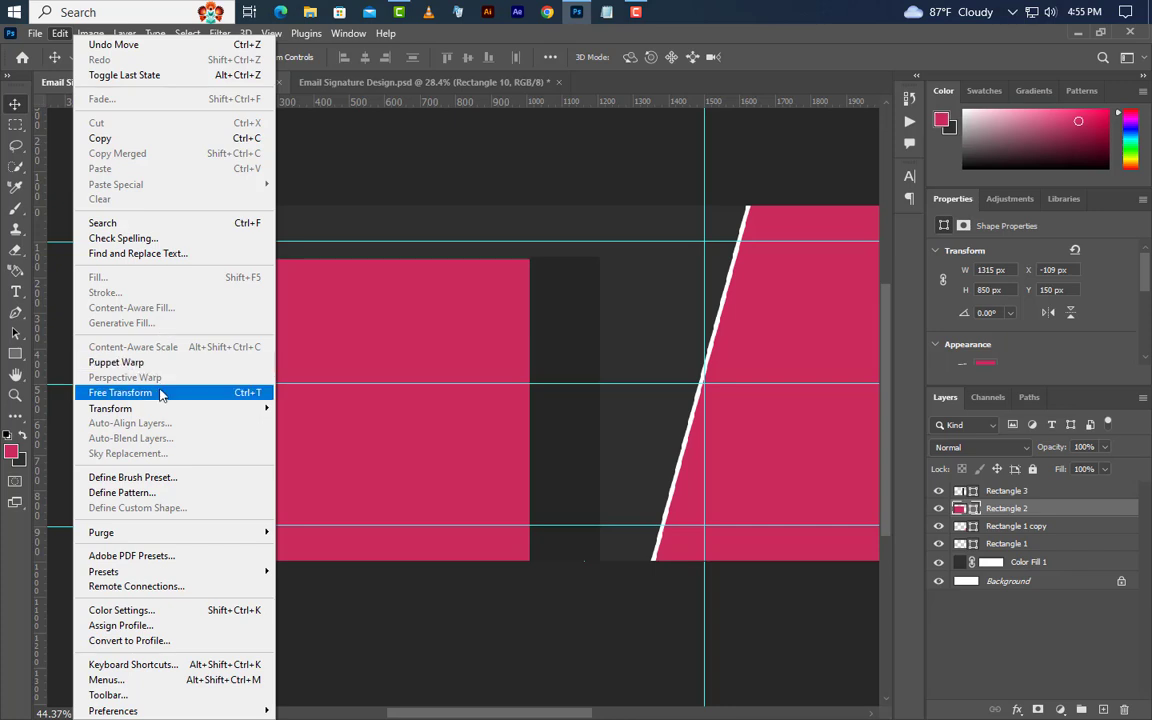
left_click(150, 392)
right_click(496, 464)
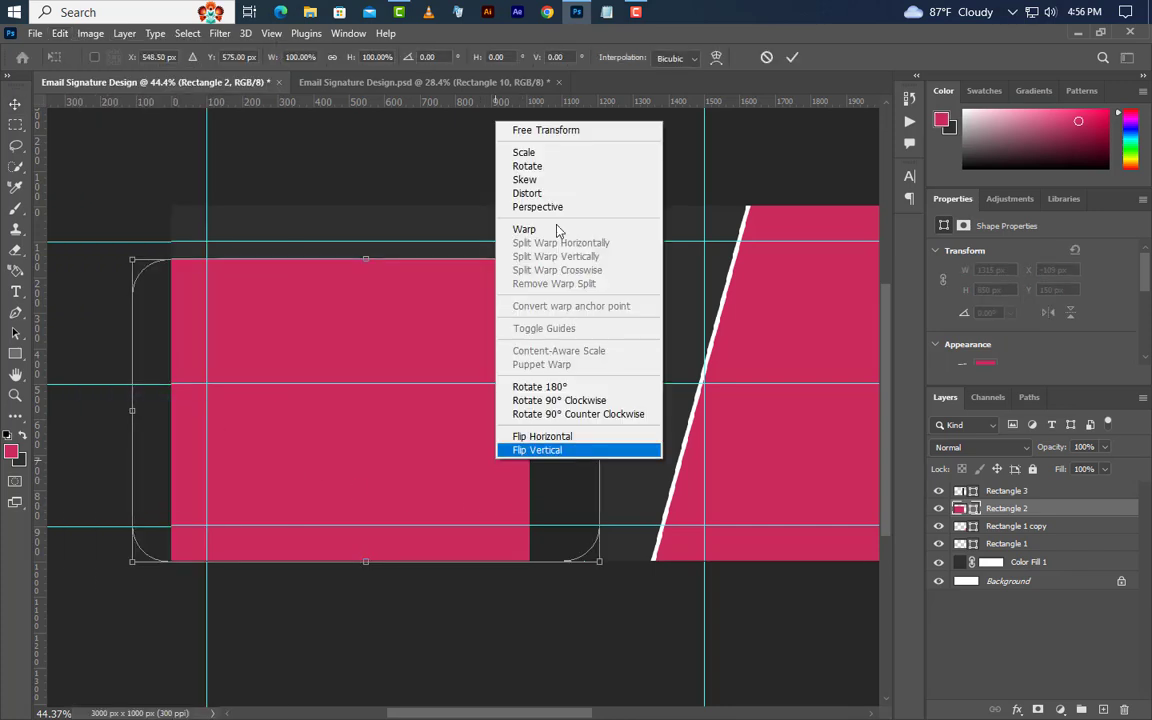
left_click(554, 194)
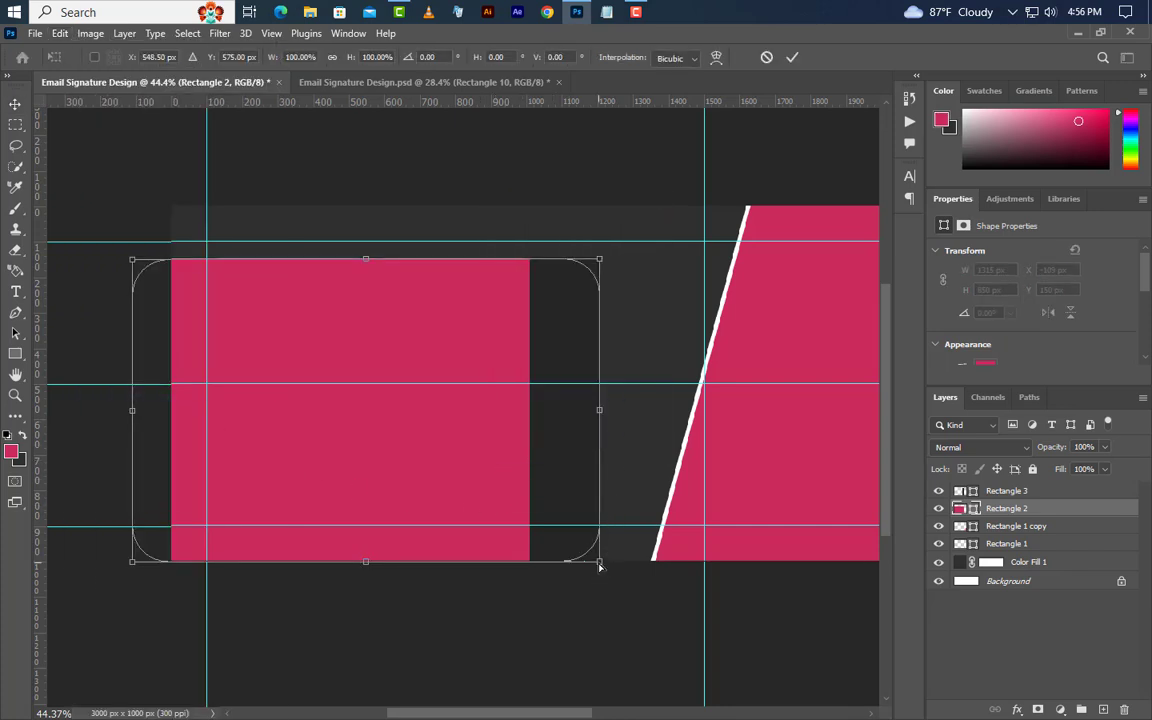
left_click_drag(599, 565, 530, 565)
left_click(792, 59)
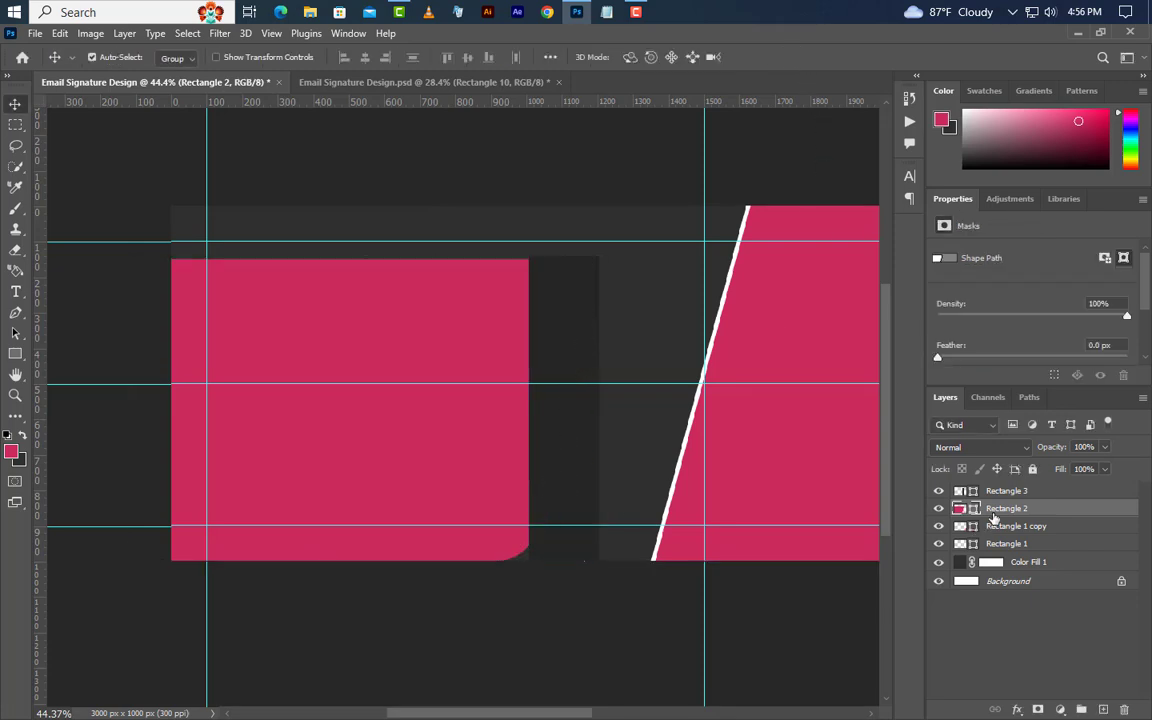
Delete the dark strip layer Rectangle 3.
left_click(1003, 494)
left_click(1123, 709)
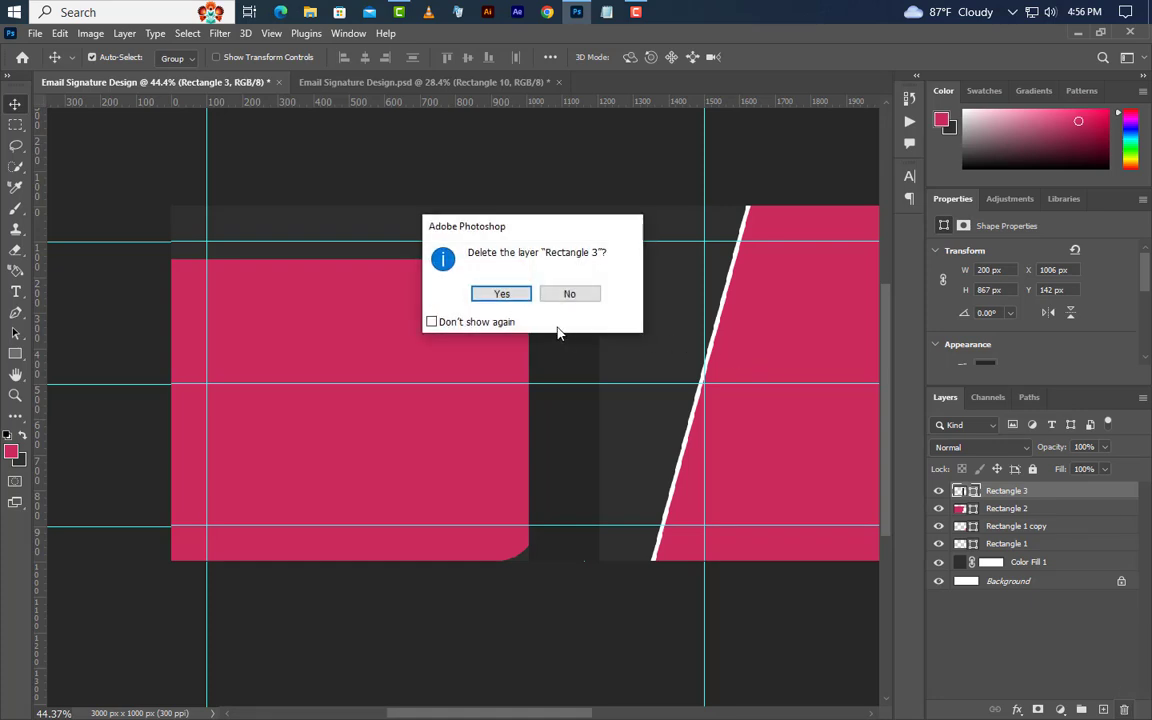
left_click(507, 298)
scroll(473, 422, "down", 2)
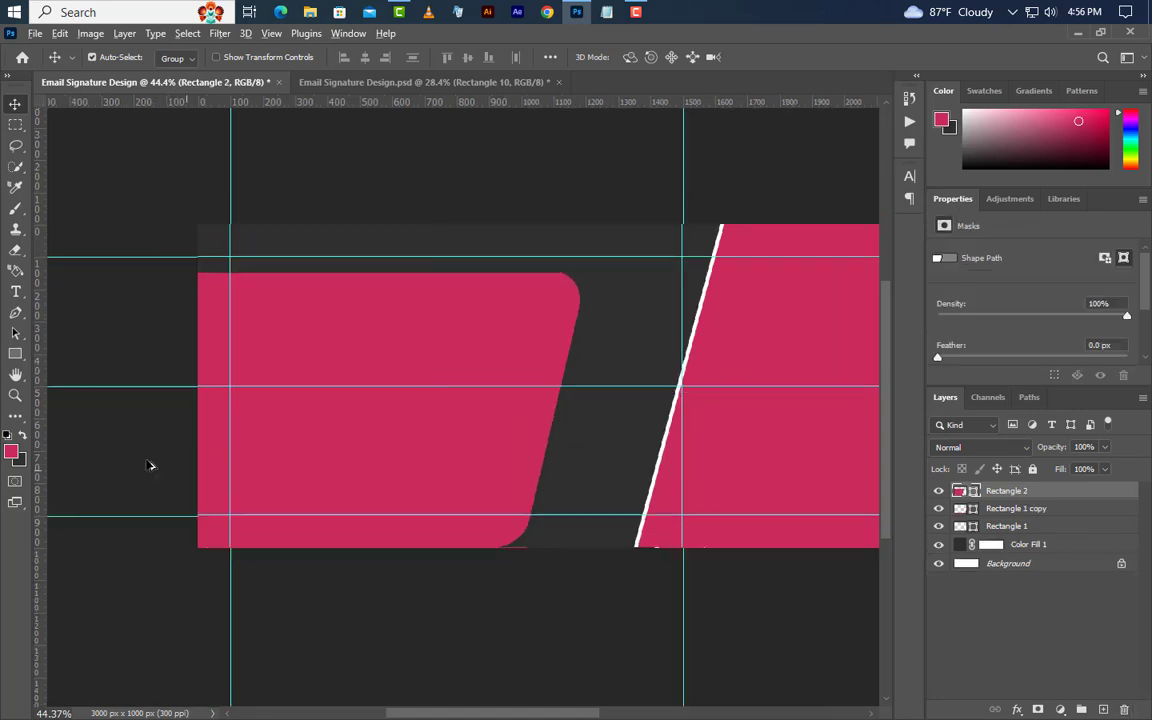
scroll(470, 420, "down", 5)
scroll(793, 366, "up", 3)
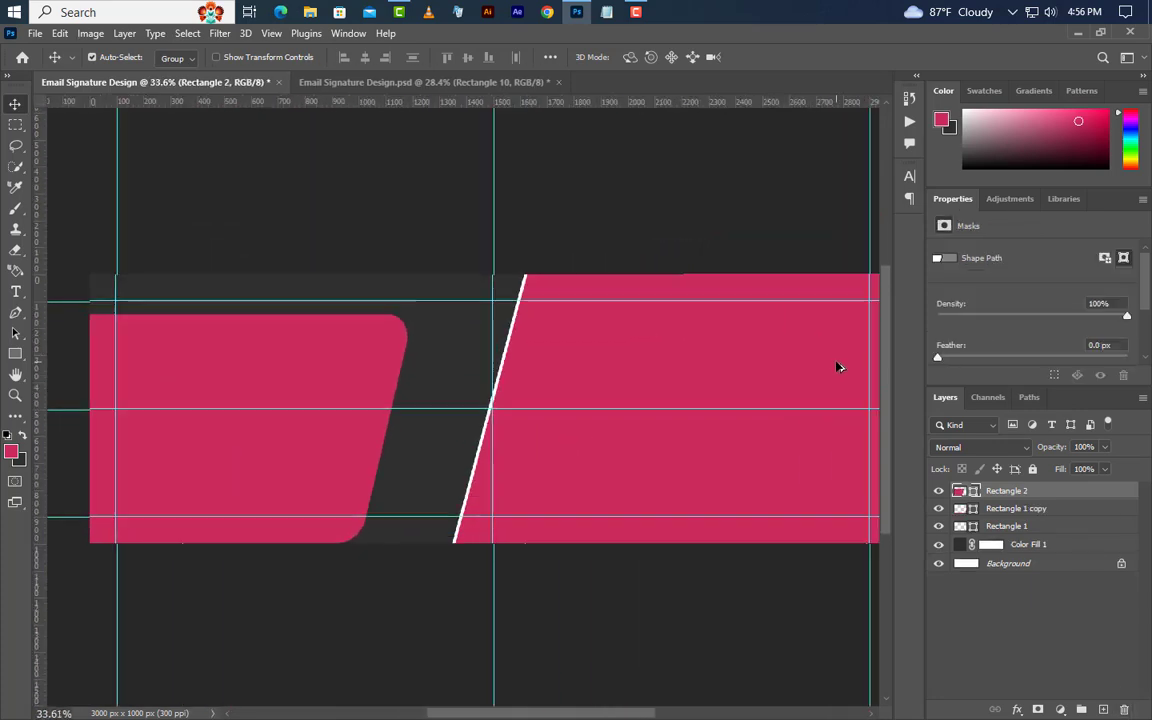
Duplicate Rectangle 2 and fill the copy with white.
right_click(1090, 495)
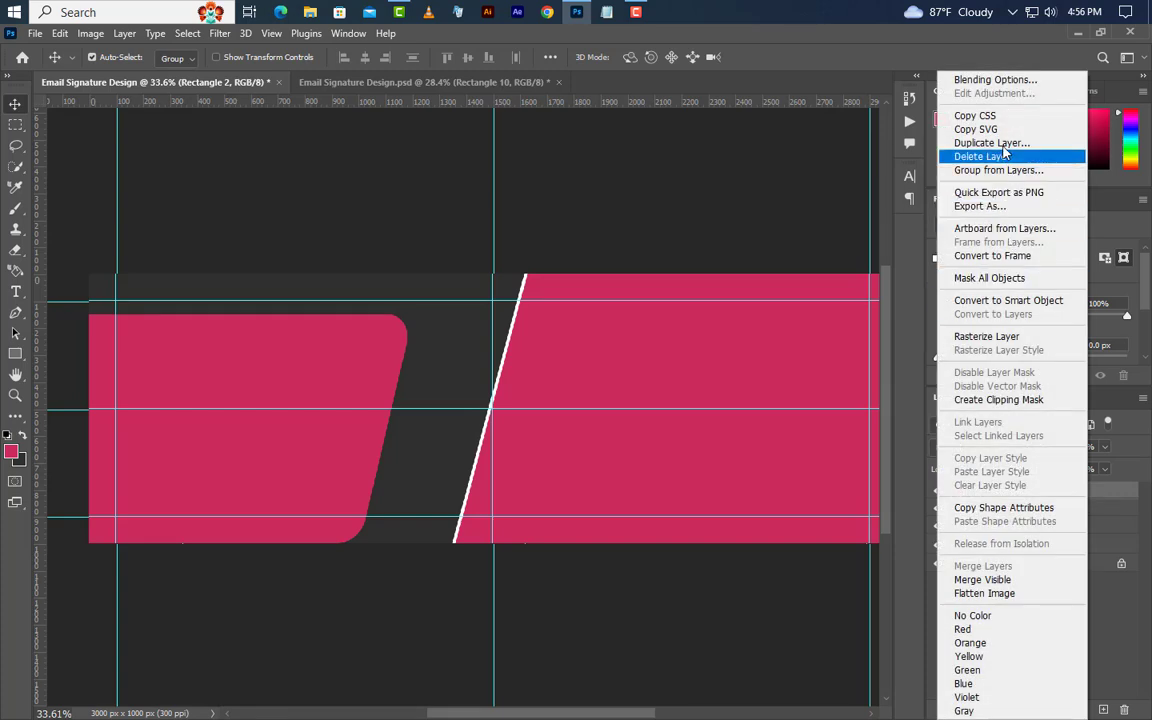
left_click(900, 136)
left_click(707, 215)
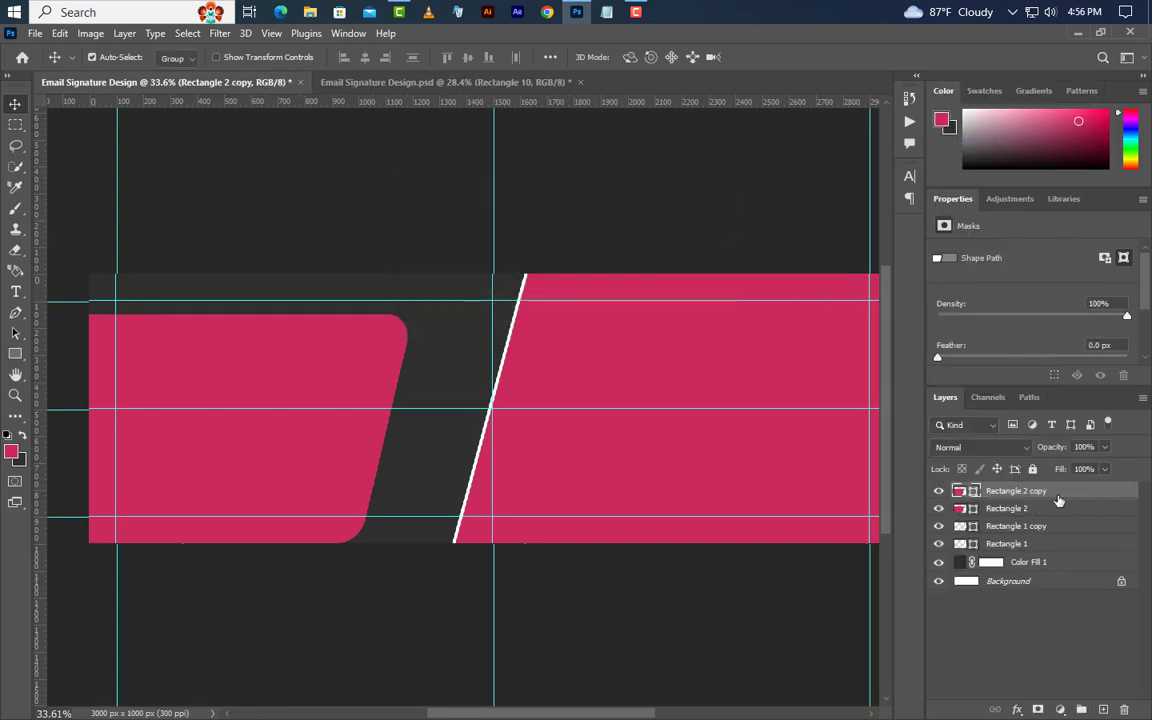
double_click(971, 494)
left_click(697, 444)
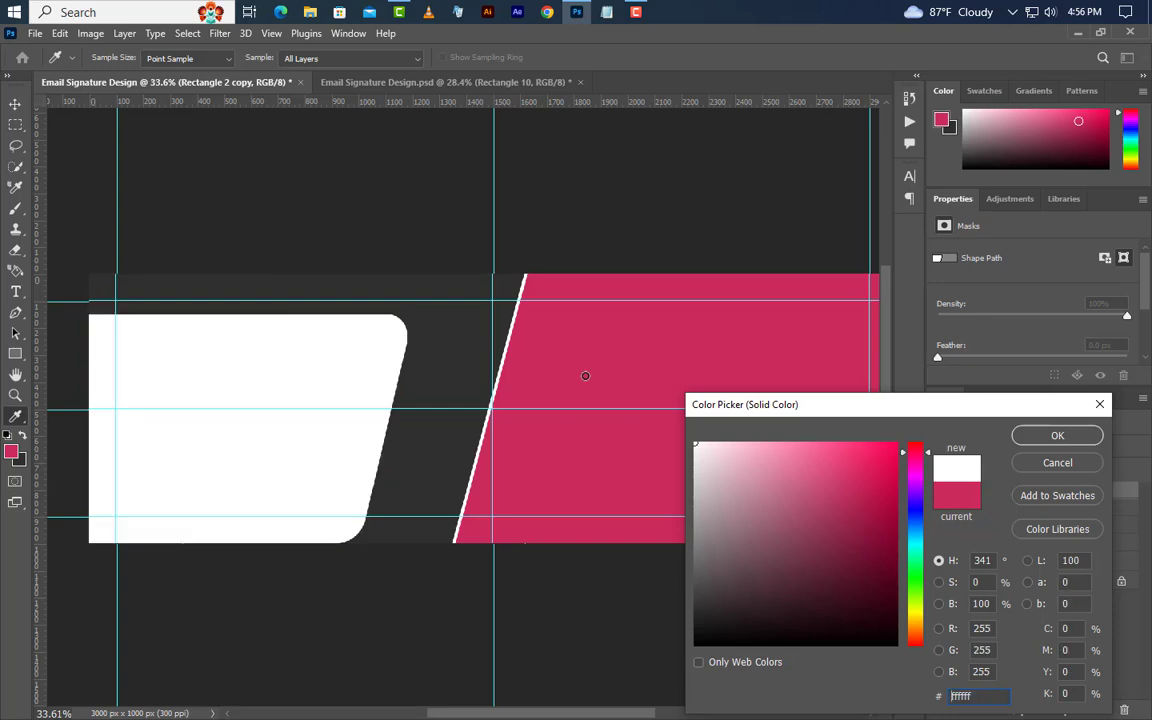
left_click(1083, 446)
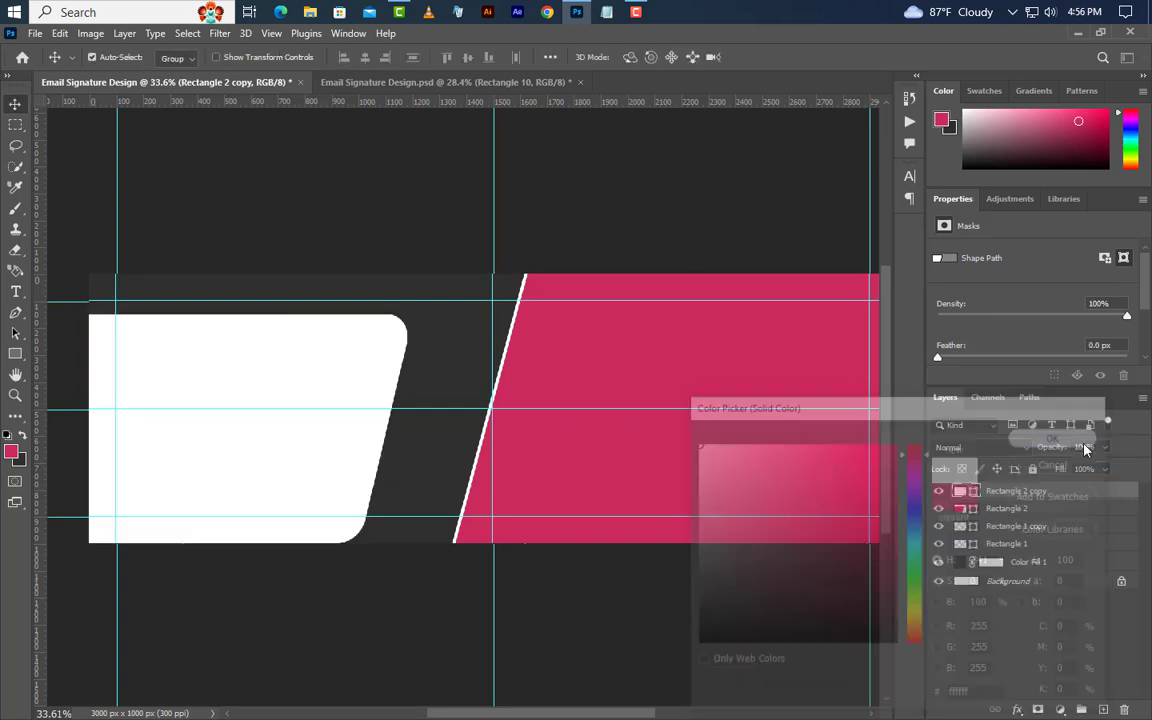
Flip the white panel copy horizontally and vertically.
left_click(60, 33)
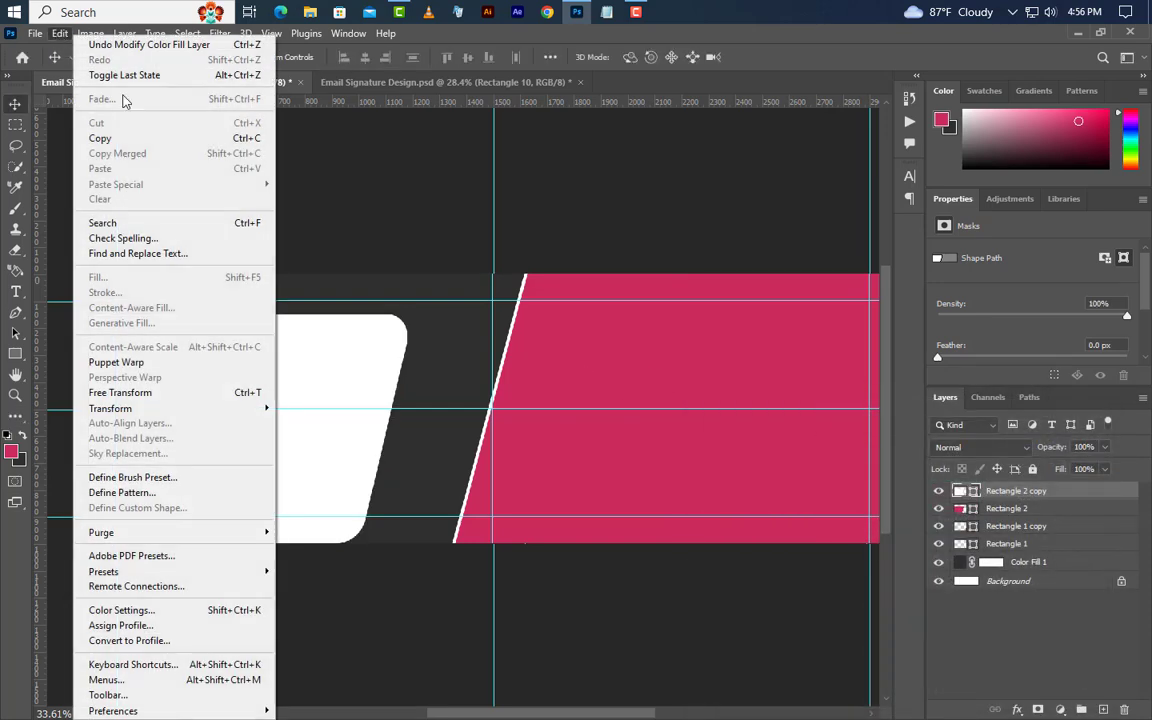
left_click(147, 392)
right_click(255, 452)
left_click(320, 429)
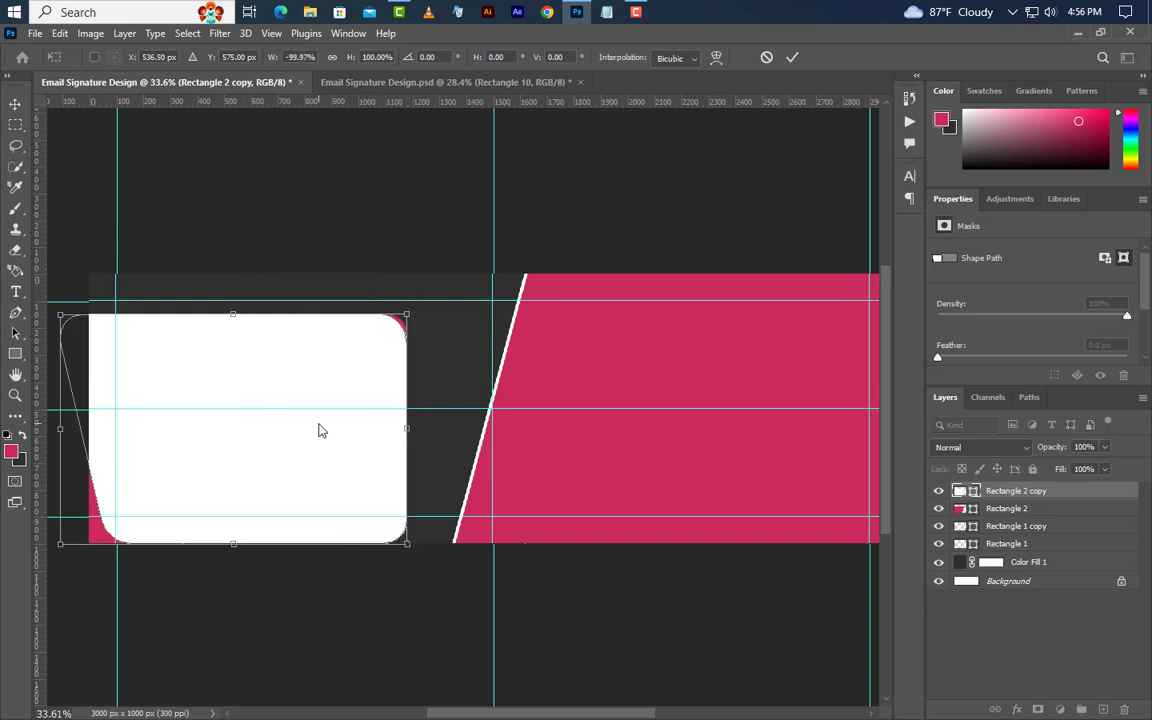
right_click(290, 457)
left_click(342, 446)
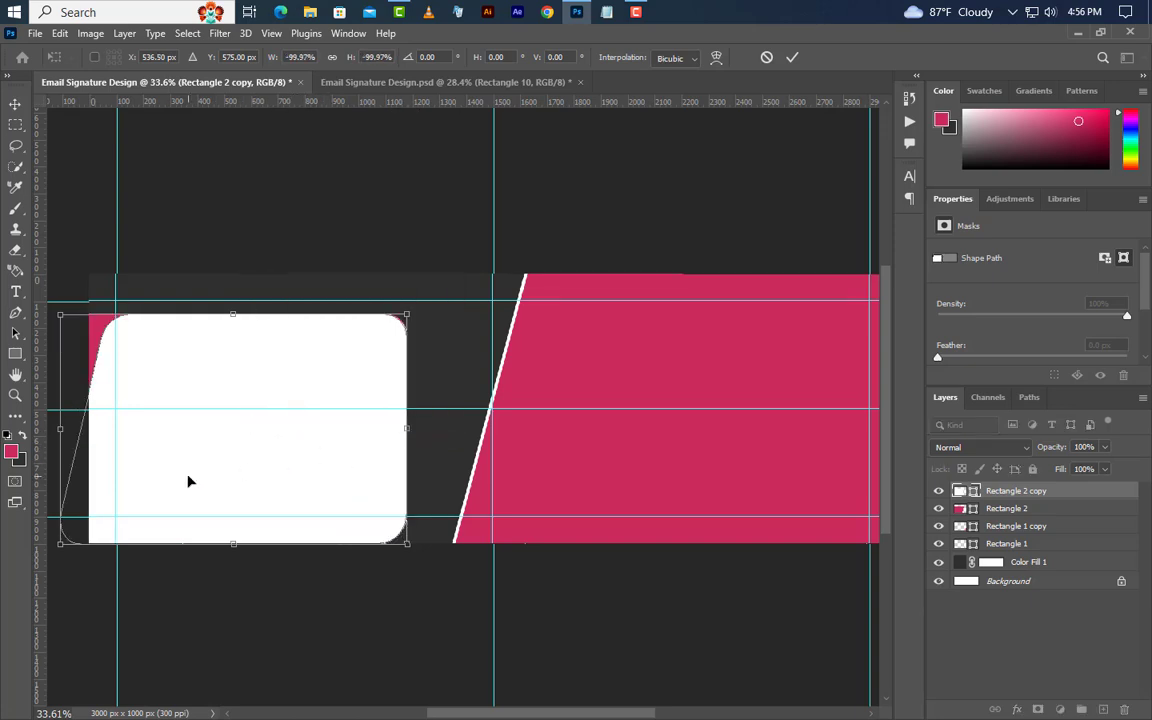
Move the flipped white copy up onto the right pink block and apply it.
left_click_drag(188, 478, 645, 390)
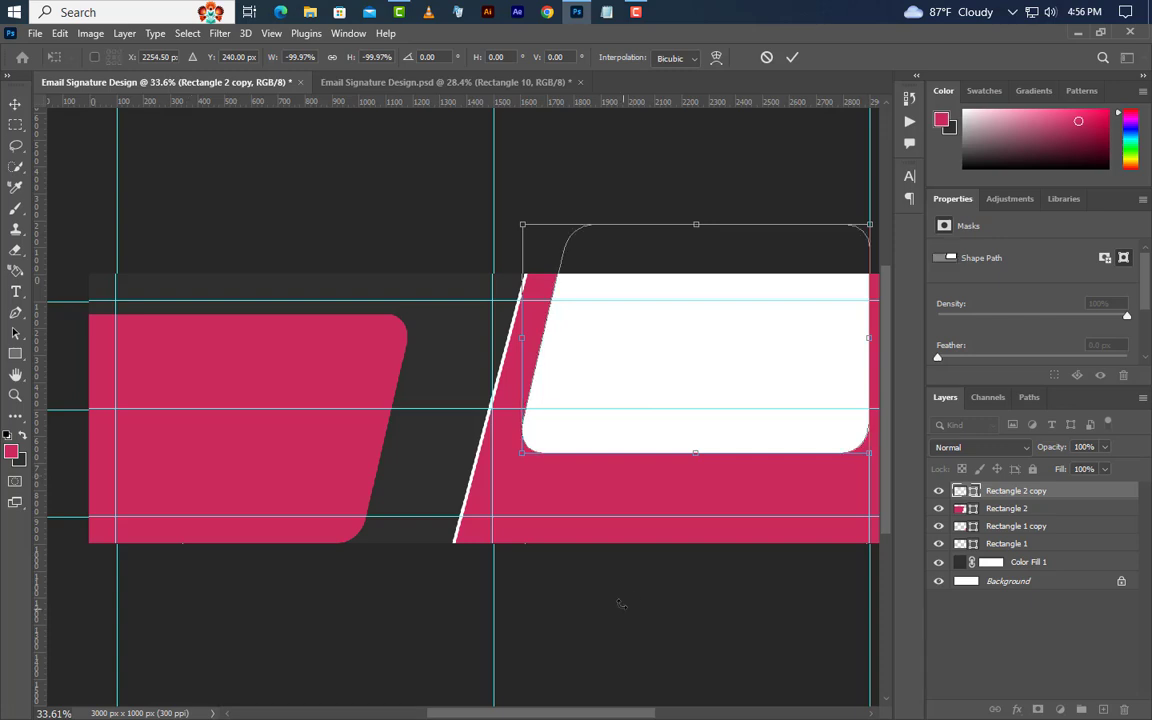
left_click_drag(608, 716, 656, 716)
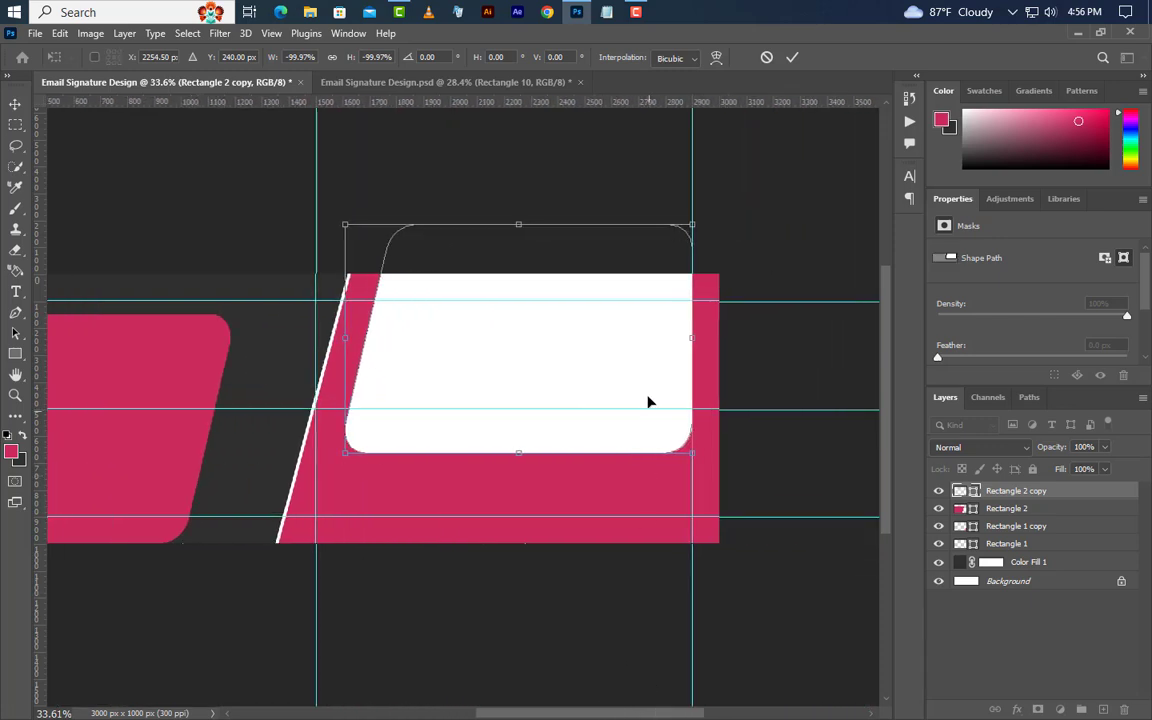
left_click_drag(648, 401, 690, 404)
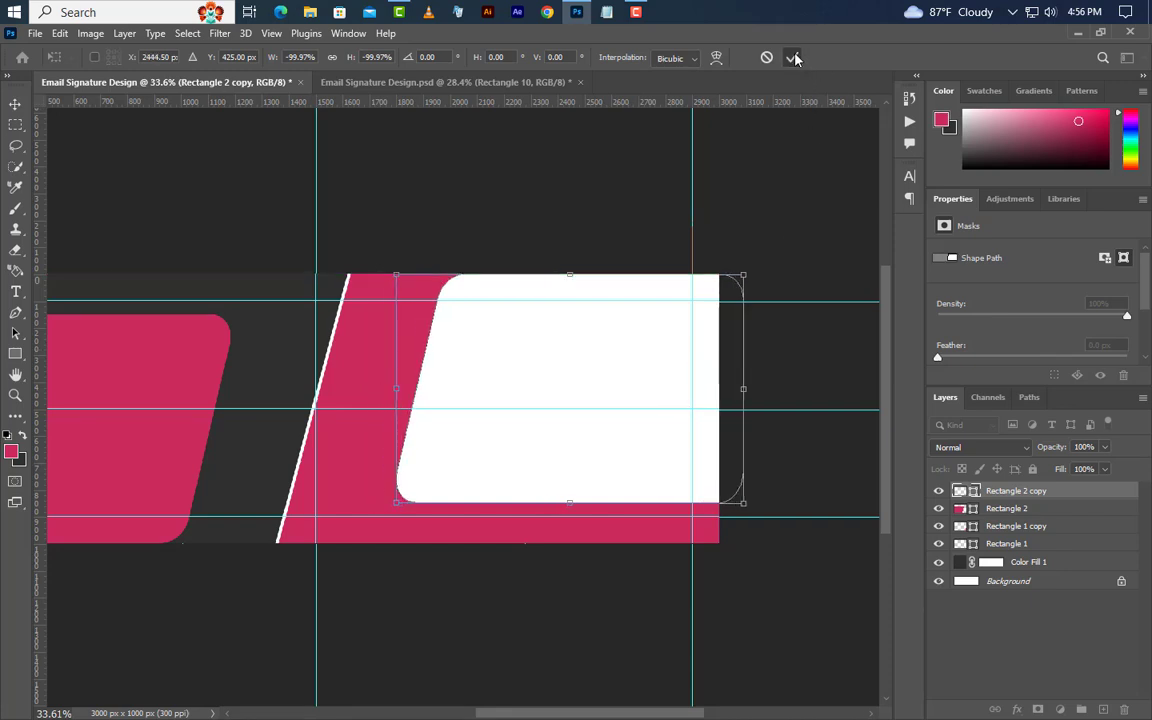
left_click(792, 58)
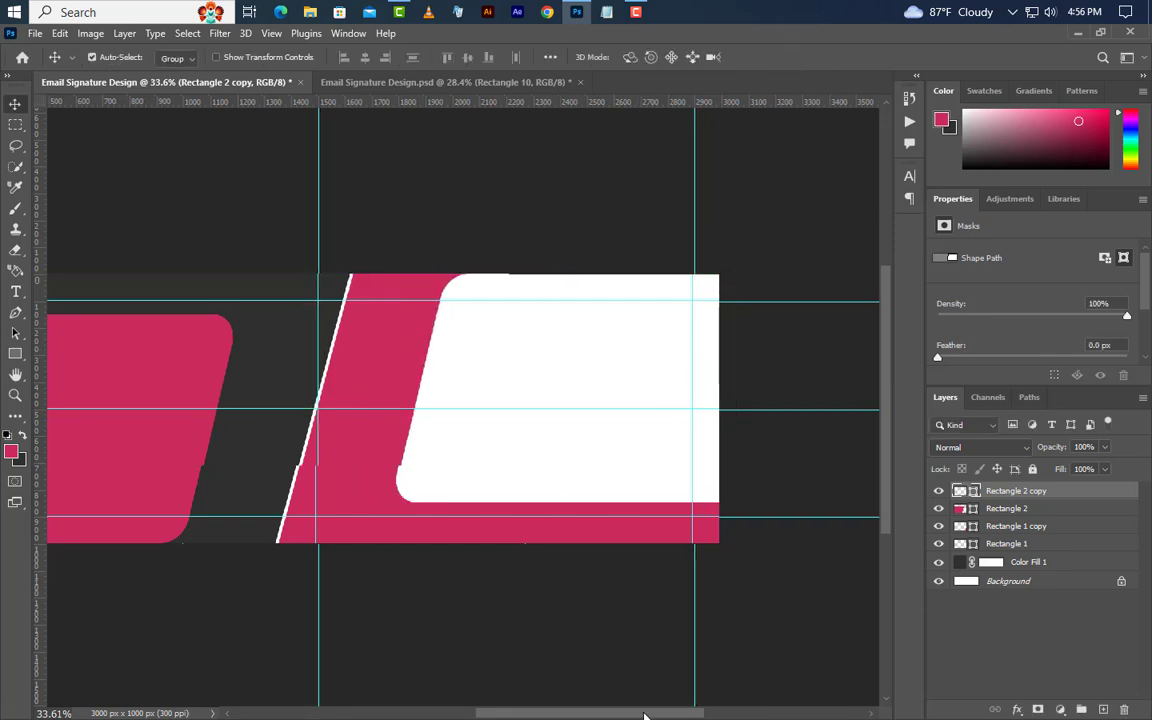
left_click_drag(665, 716, 625, 716)
Type the person's name as a text layer on the left pink panel.
left_click(15, 291)
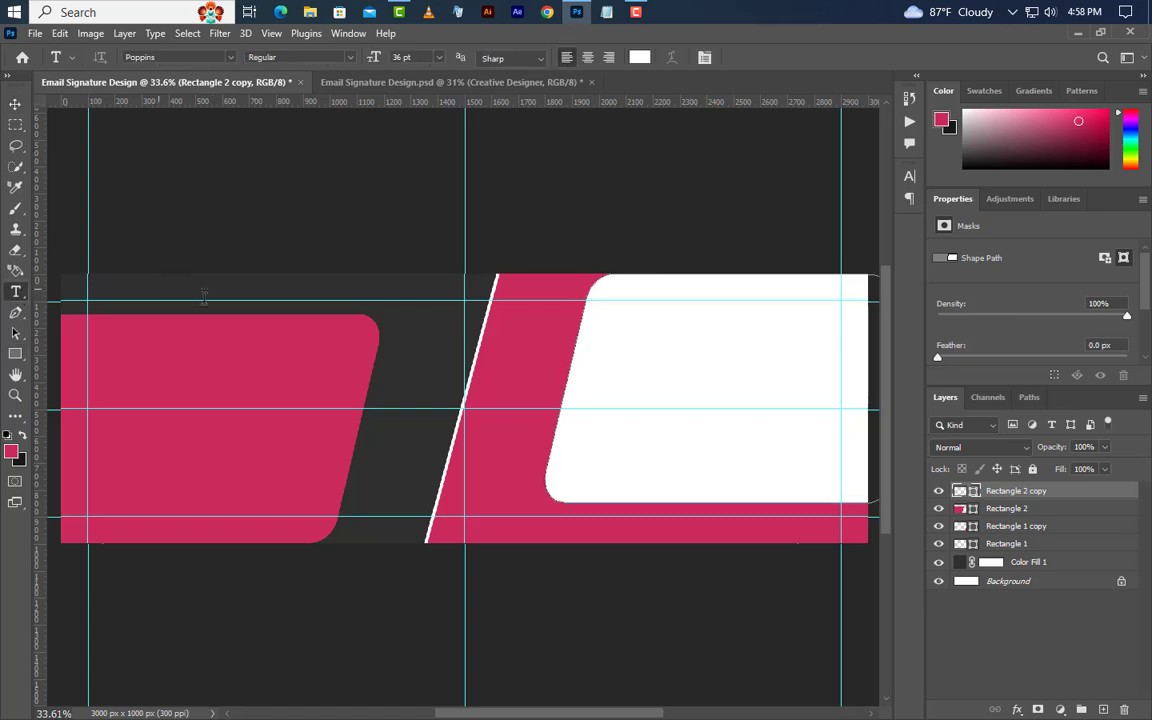
left_click(87, 360)
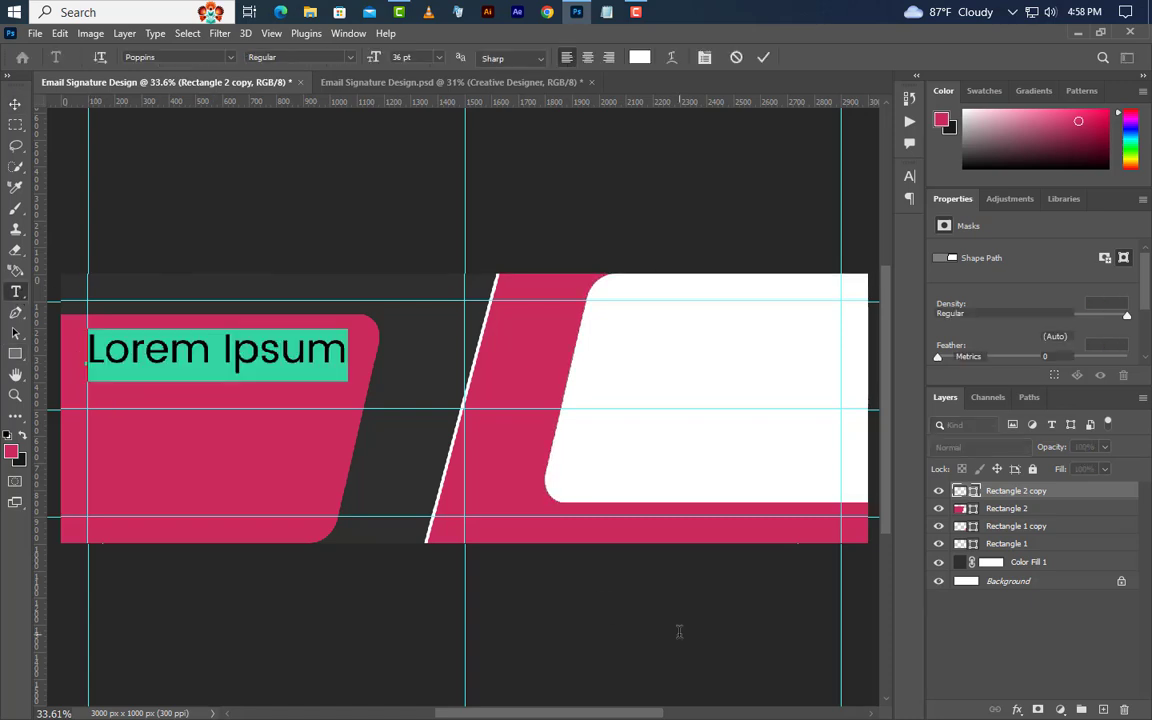
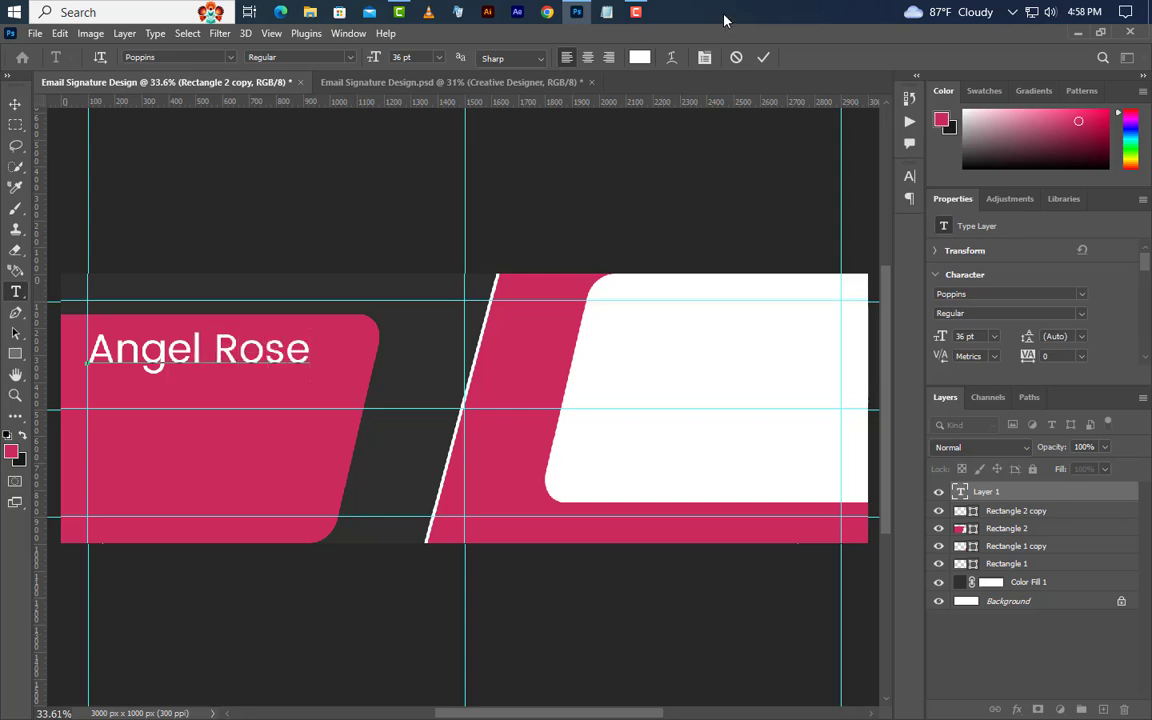
left_click(762, 57)
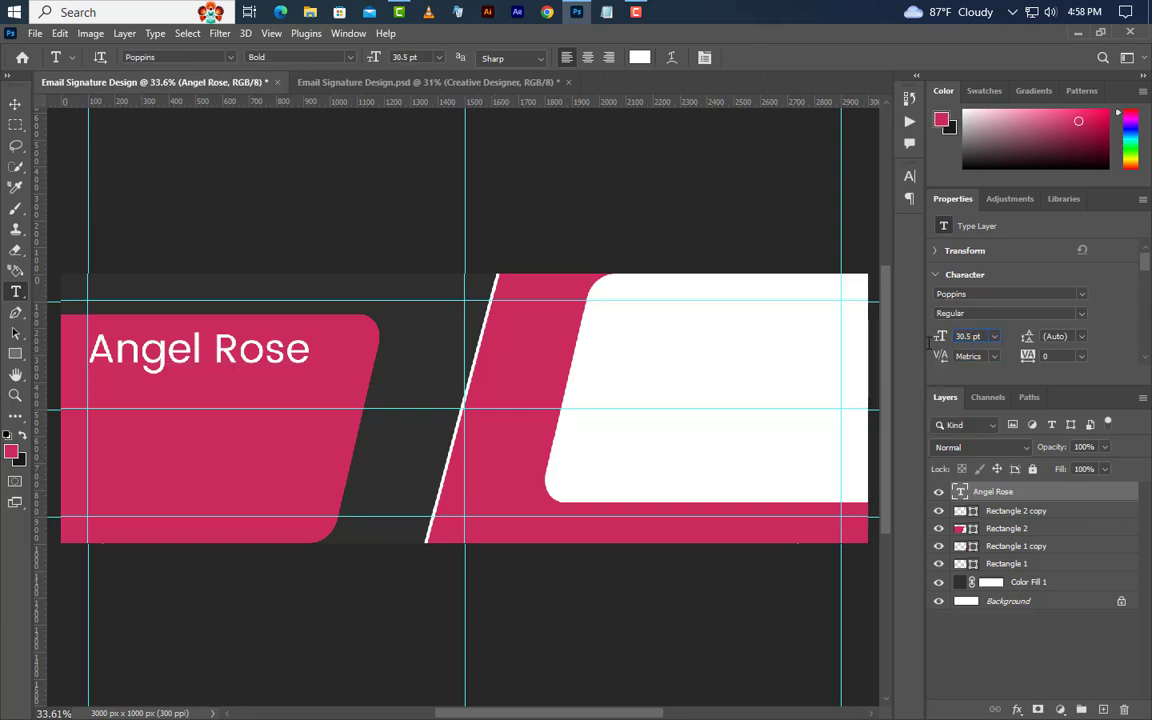
Style the name at 30.5 pt, Bold, in All Caps.
key("Return")
left_click(1083, 314)
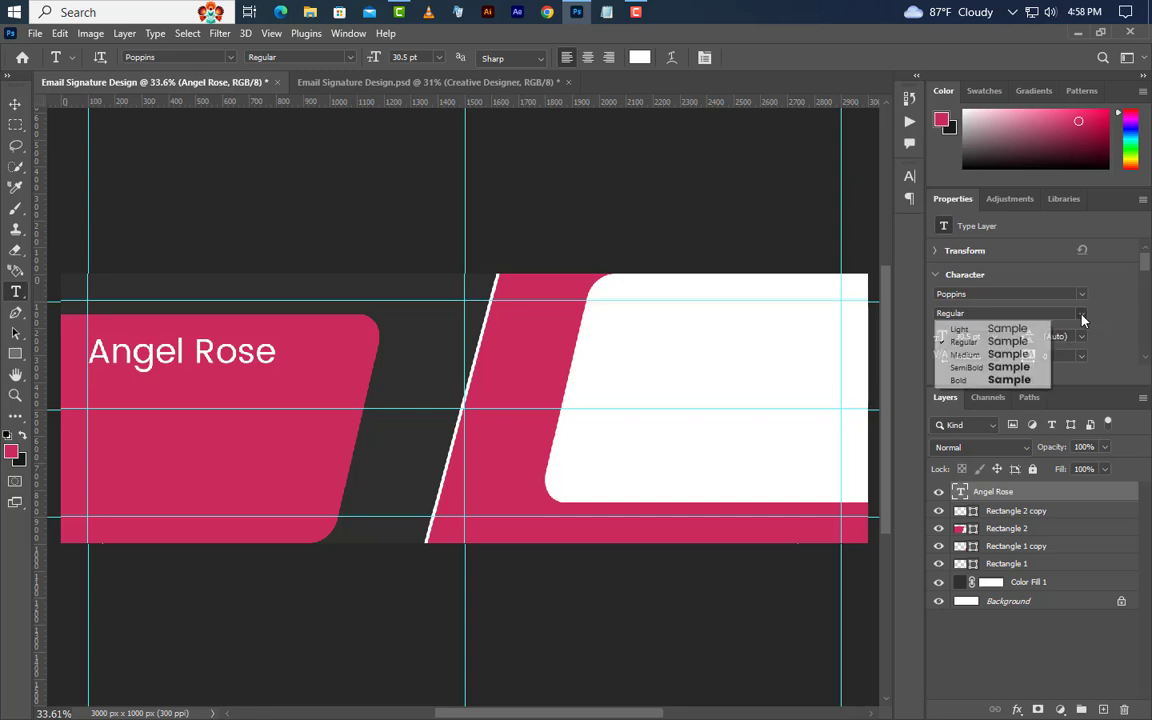
left_click(990, 383)
left_click(704, 57)
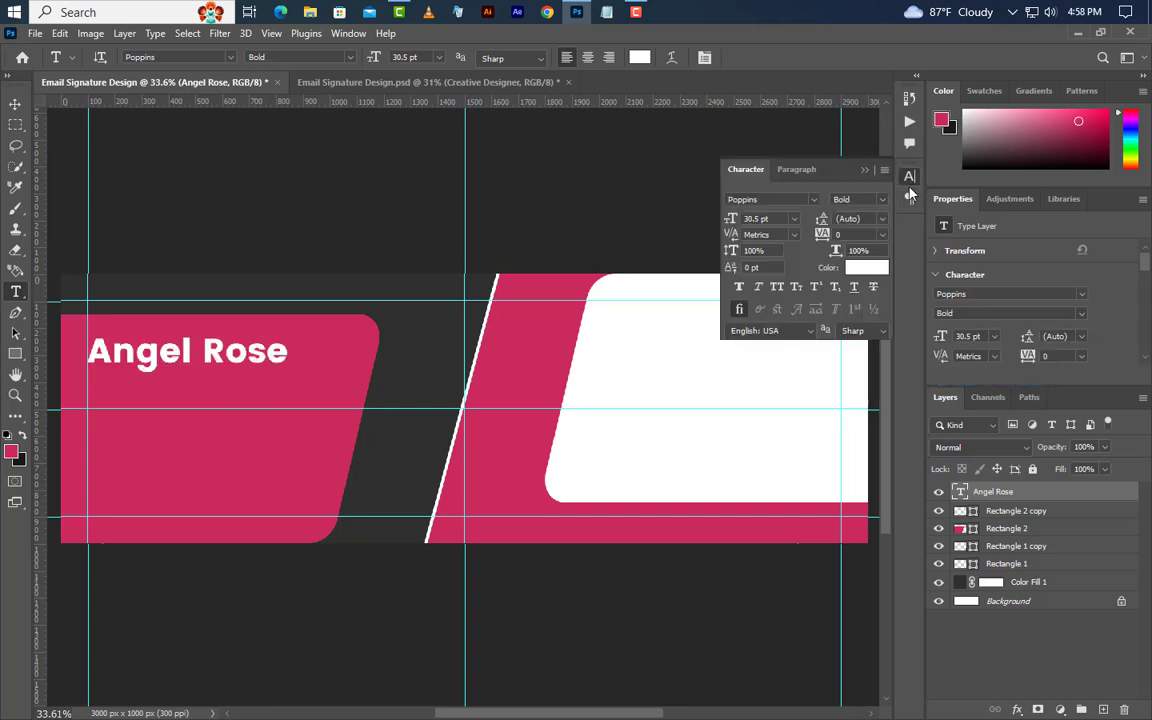
left_click(773, 290)
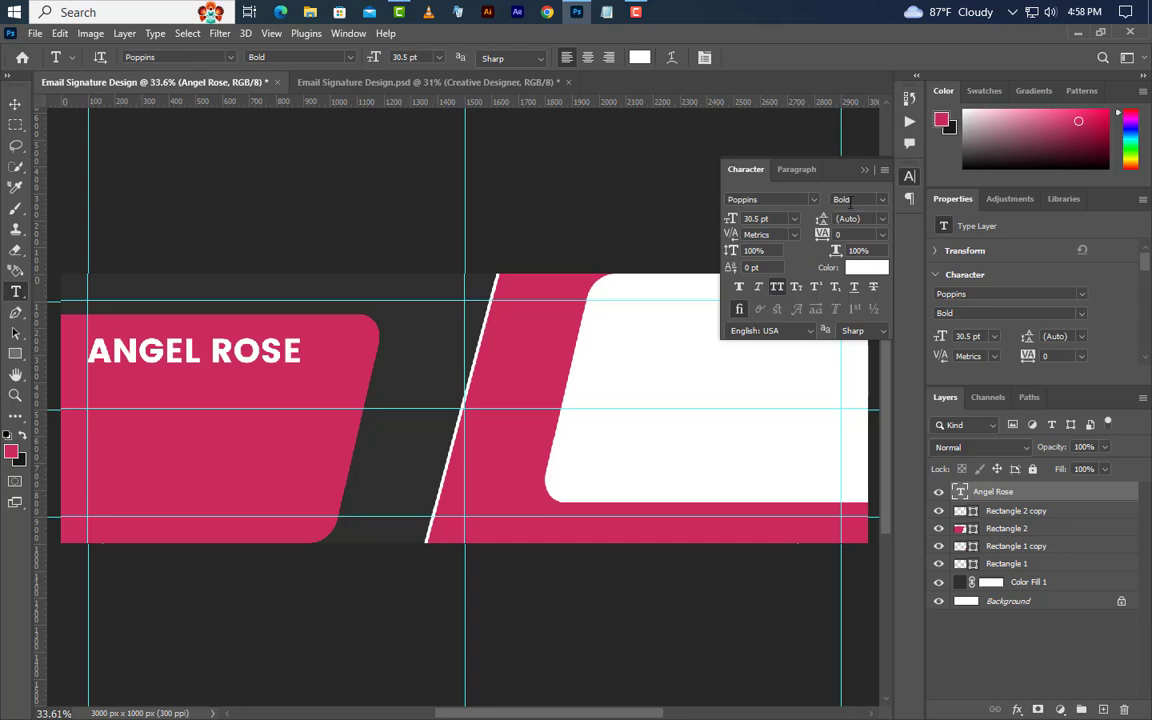
left_click(866, 170)
left_click(15, 103)
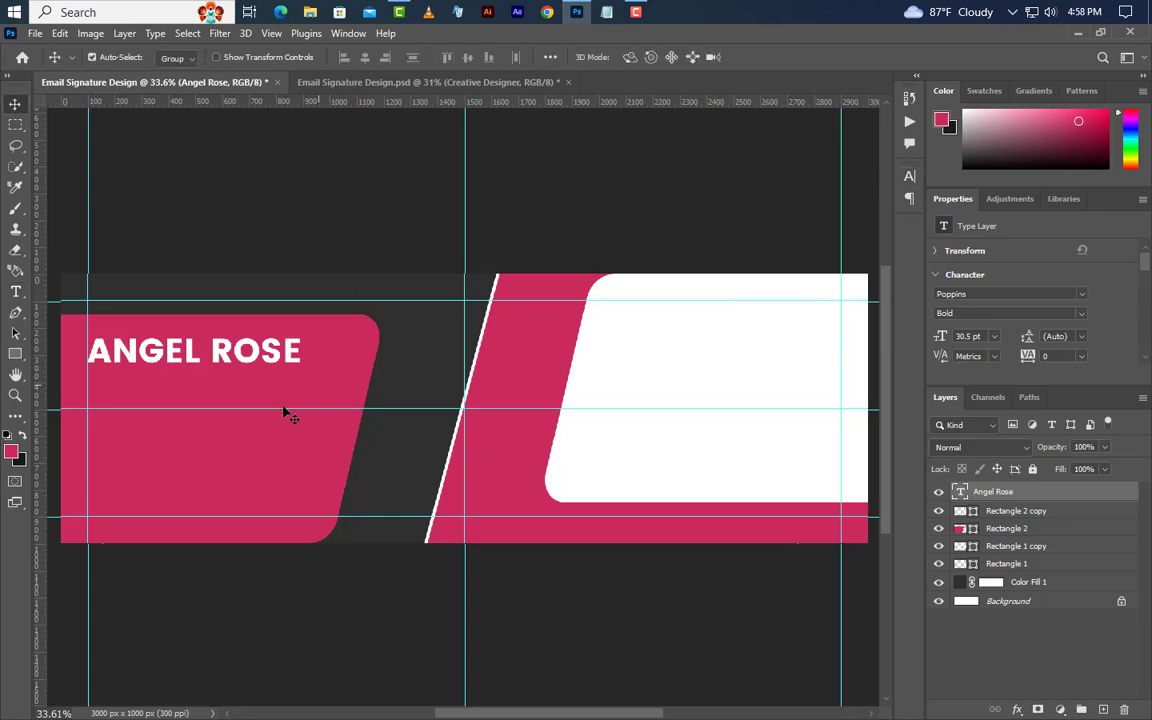
Nudge the name up and draw a 110 px tall rectangle below it.
left_click_drag(200, 372, 200, 364)
left_click_drag(15, 353, 264, 408)
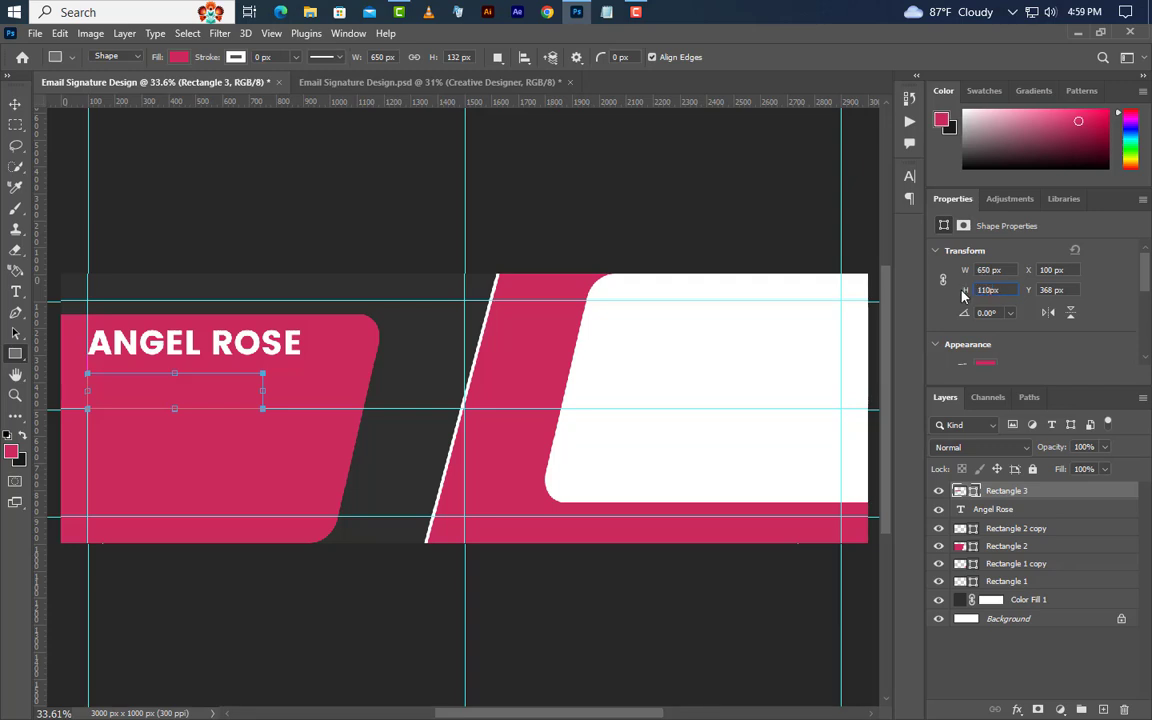
key("Return")
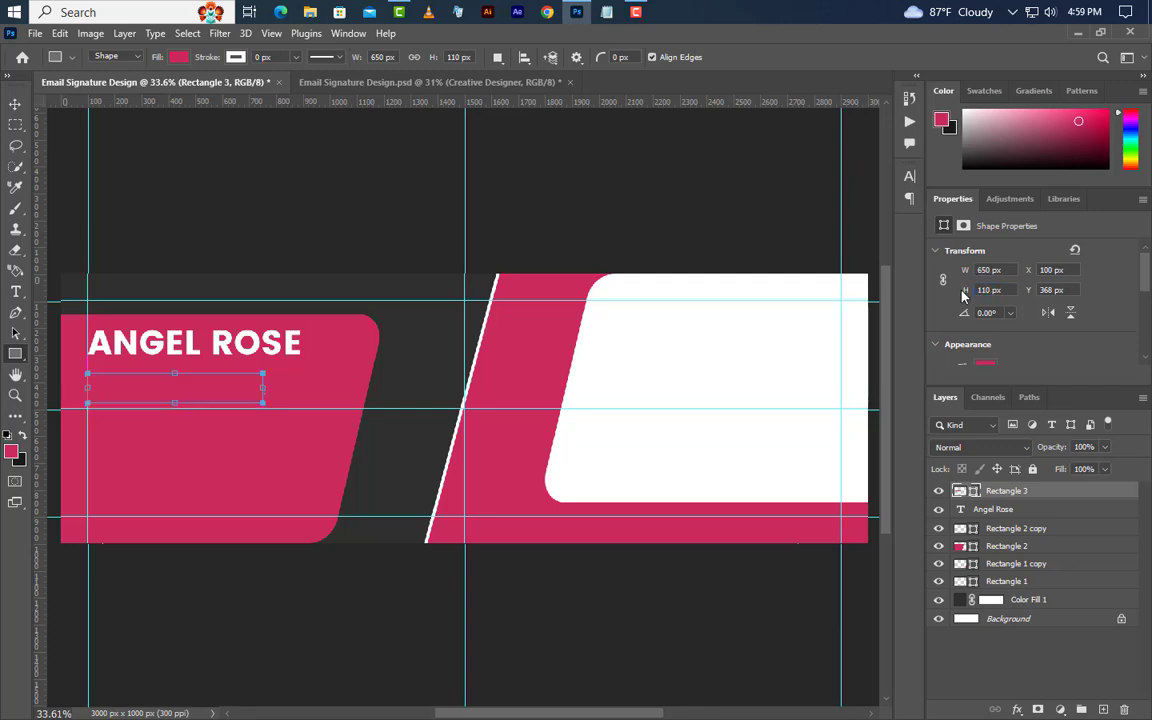
Fill the box with 1a1a1a and nudge it up just under the name.
double_click(960, 491)
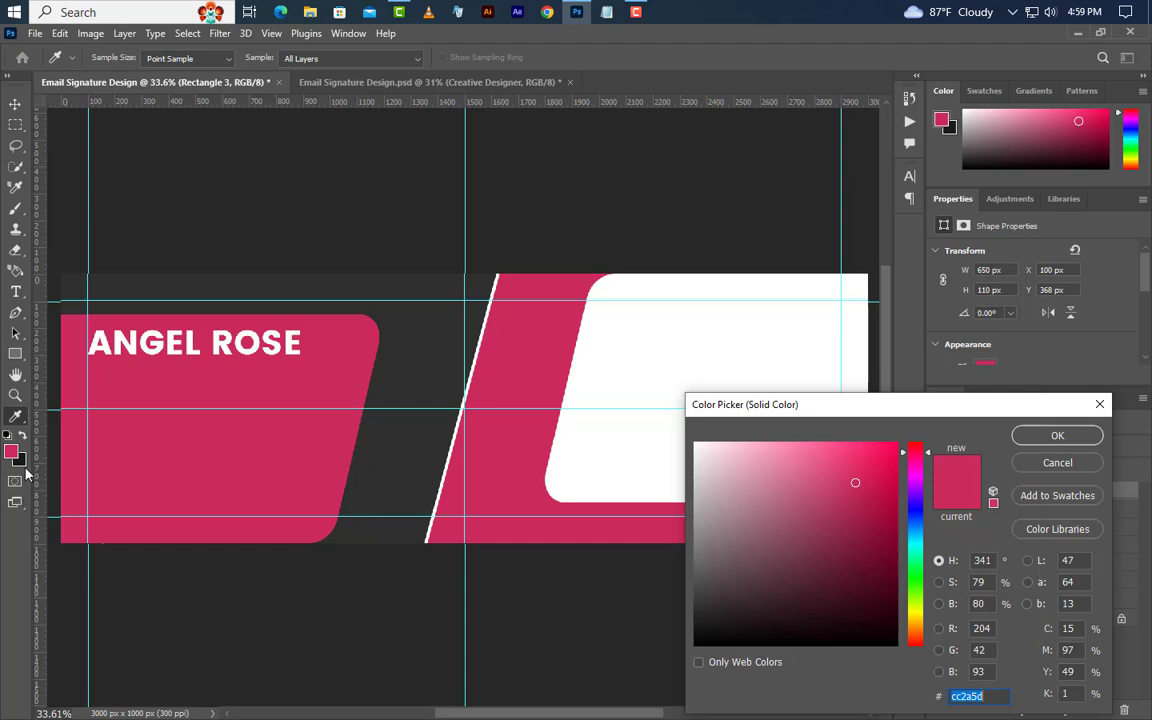
type("1a1a1a")
left_click(1036, 436)
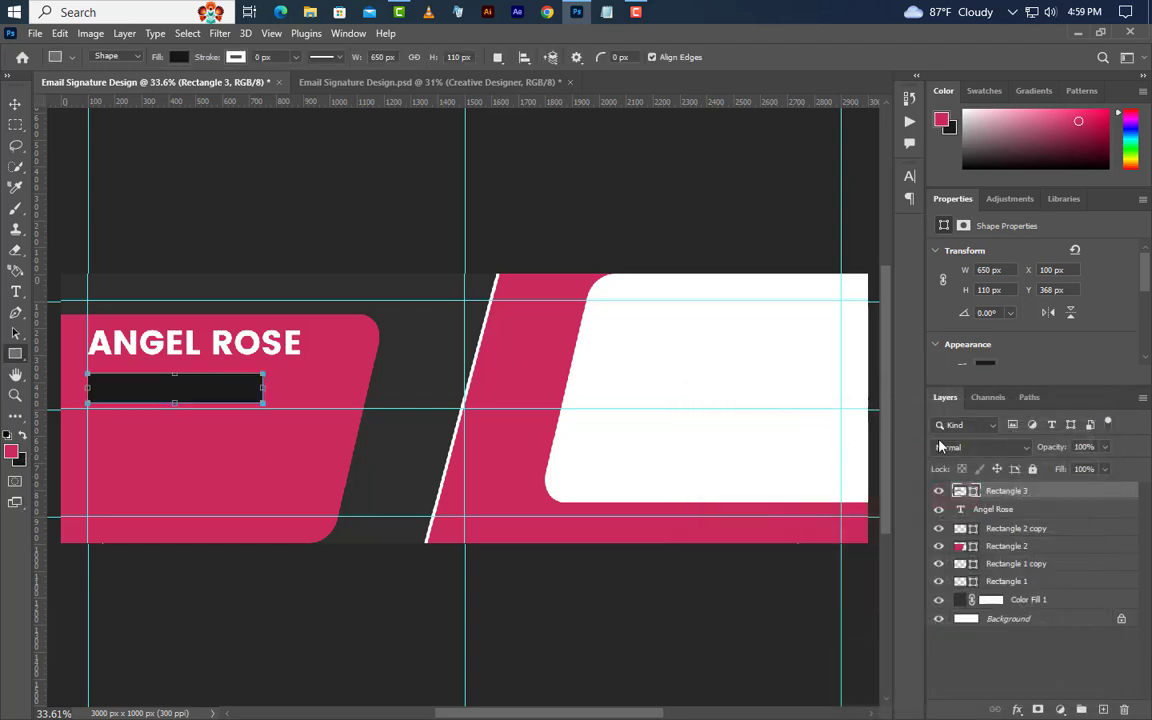
key("v")
key("Up")
key("Up")
key("Up")
key("Up")
key("Up")
key("Up")
key("Up")
key("Up")
key("Up")
key("Up")
key("Up")
key("Up")
key("Up")
key("Up")
key("Up")
key("Up")
key("Up")
key("Up")
key("Up")
key("Up")
key("Up")
key("Up")
key("Up")
key("Up")
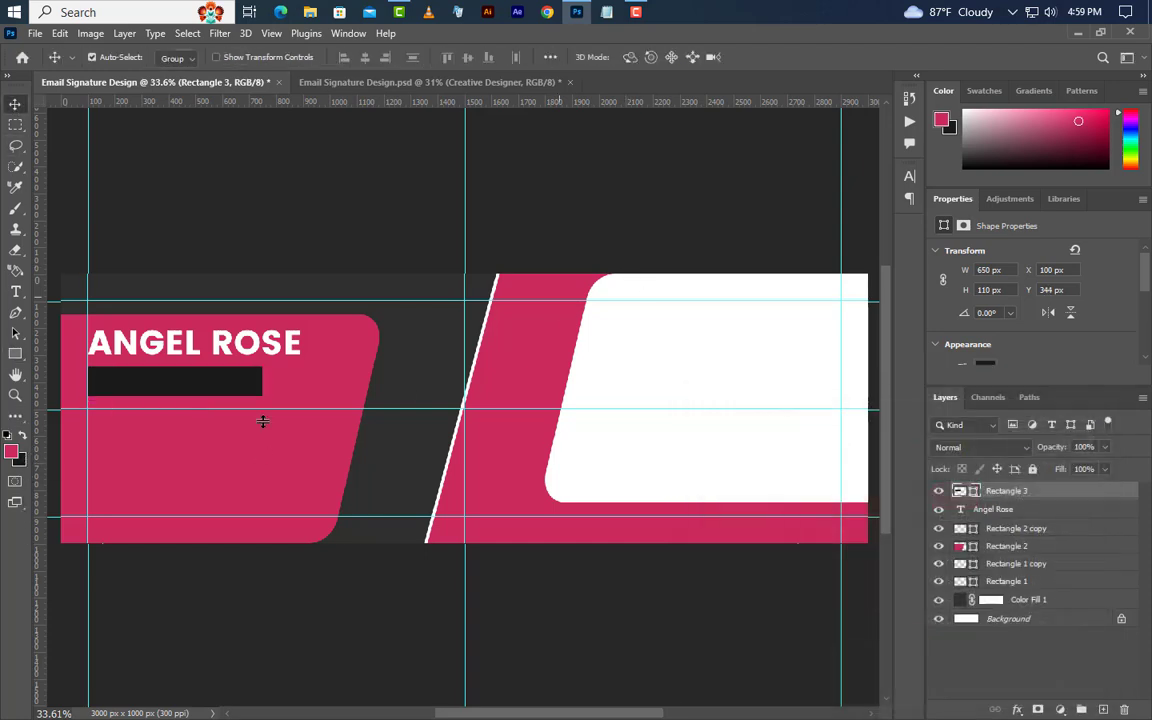
left_click(15, 291)
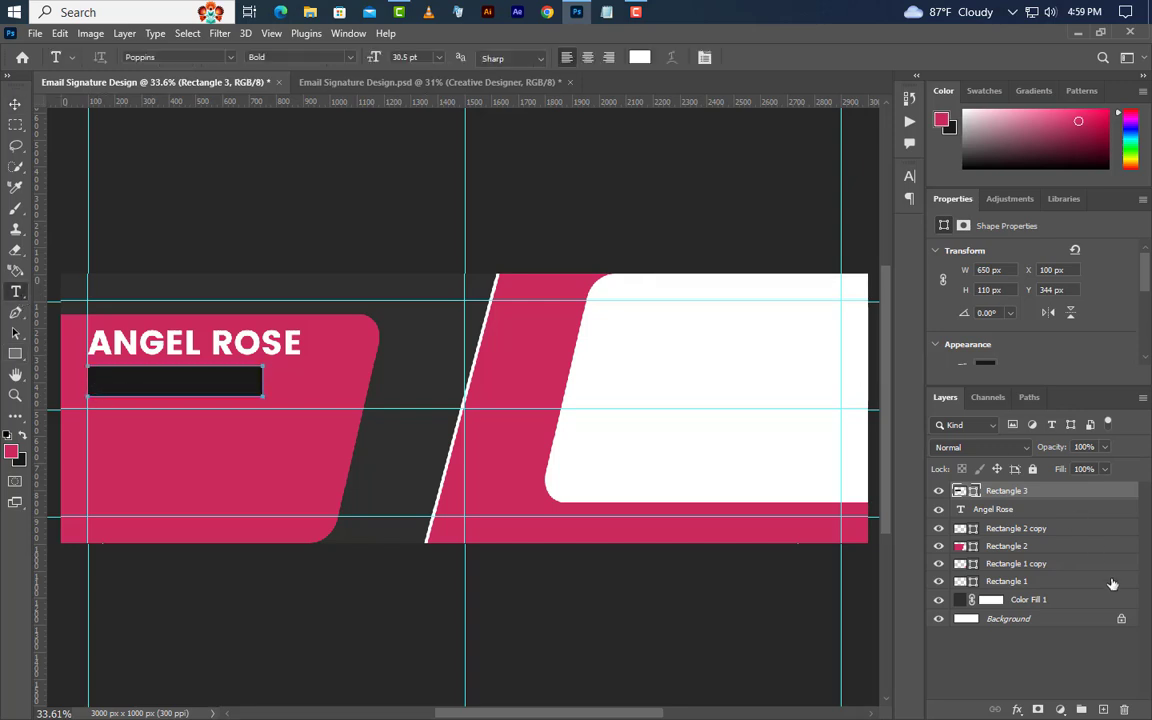
Type the title 'CREATIVE DESIGNER' on the dark box.
left_click(1101, 708)
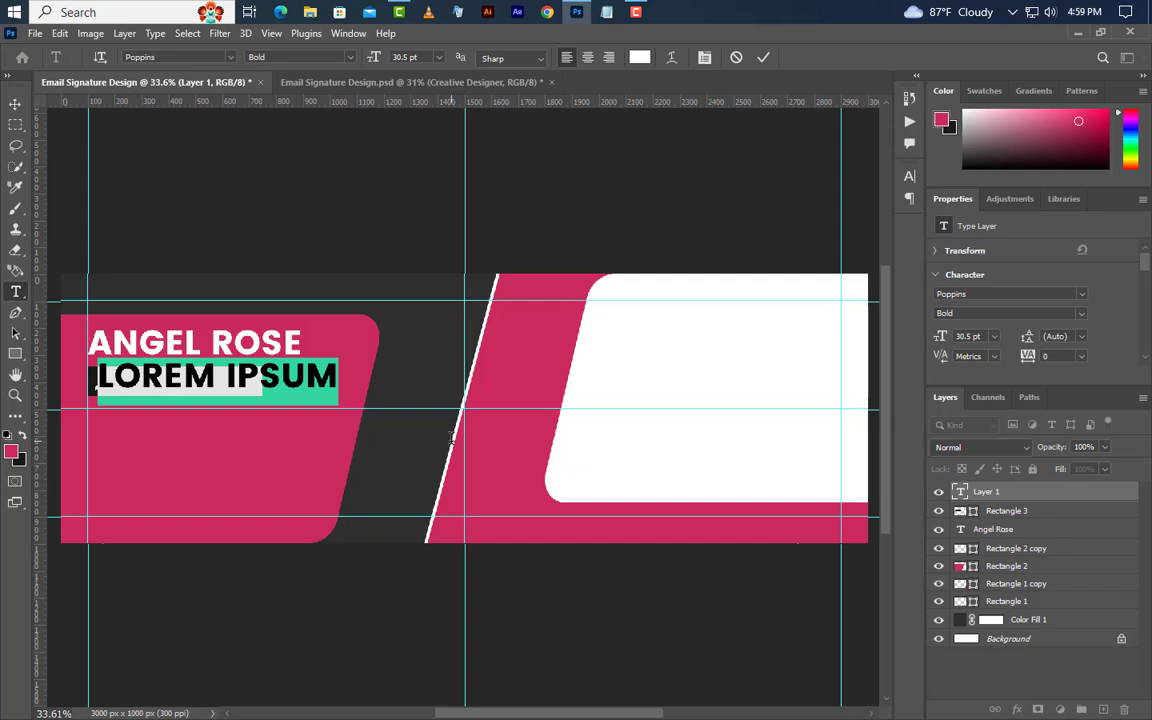
type("CREATI")
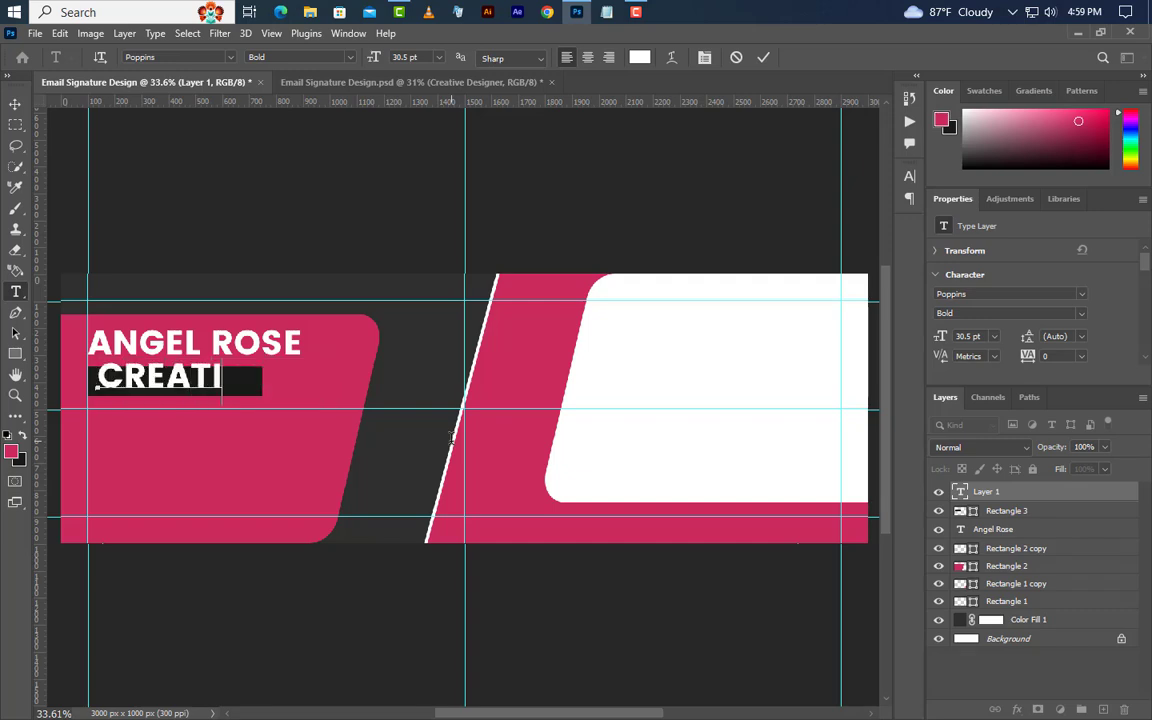
type("VE DES")
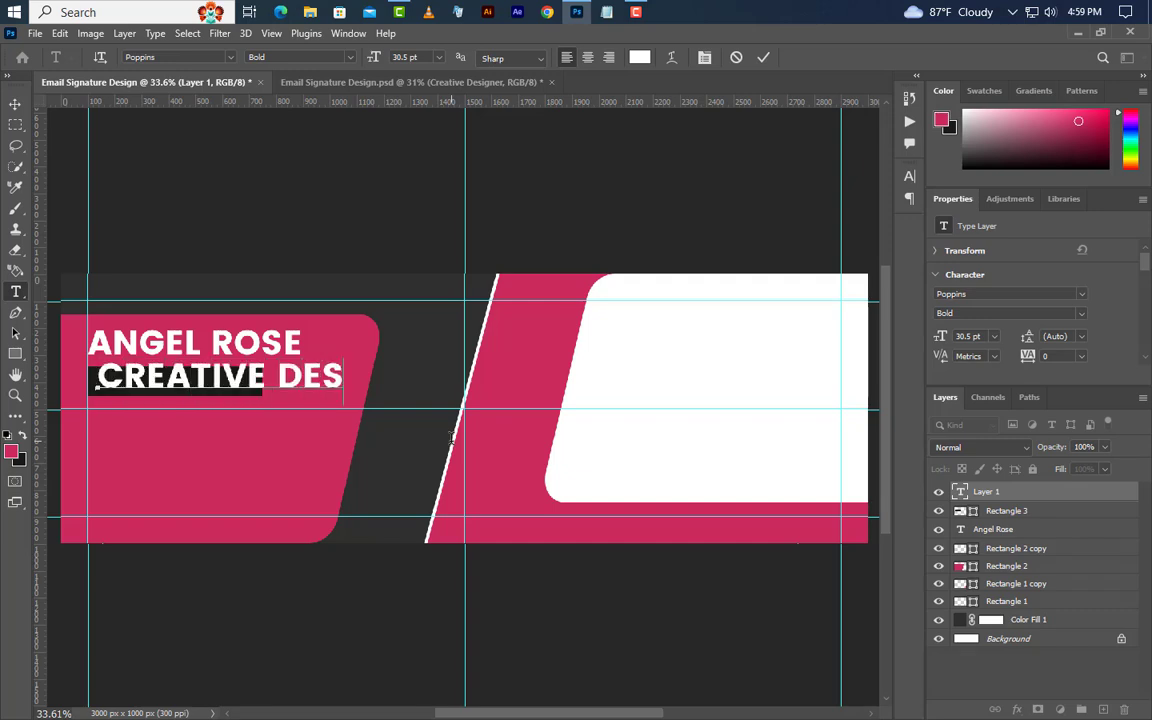
type("IGNER")
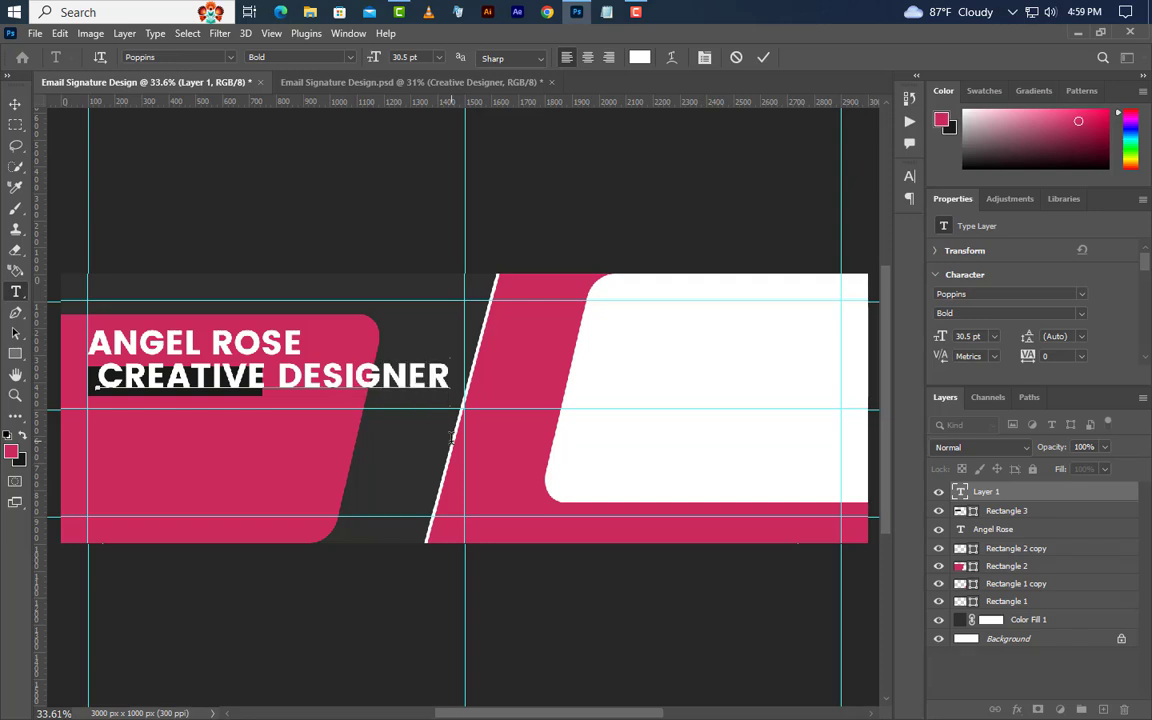
left_click(761, 60)
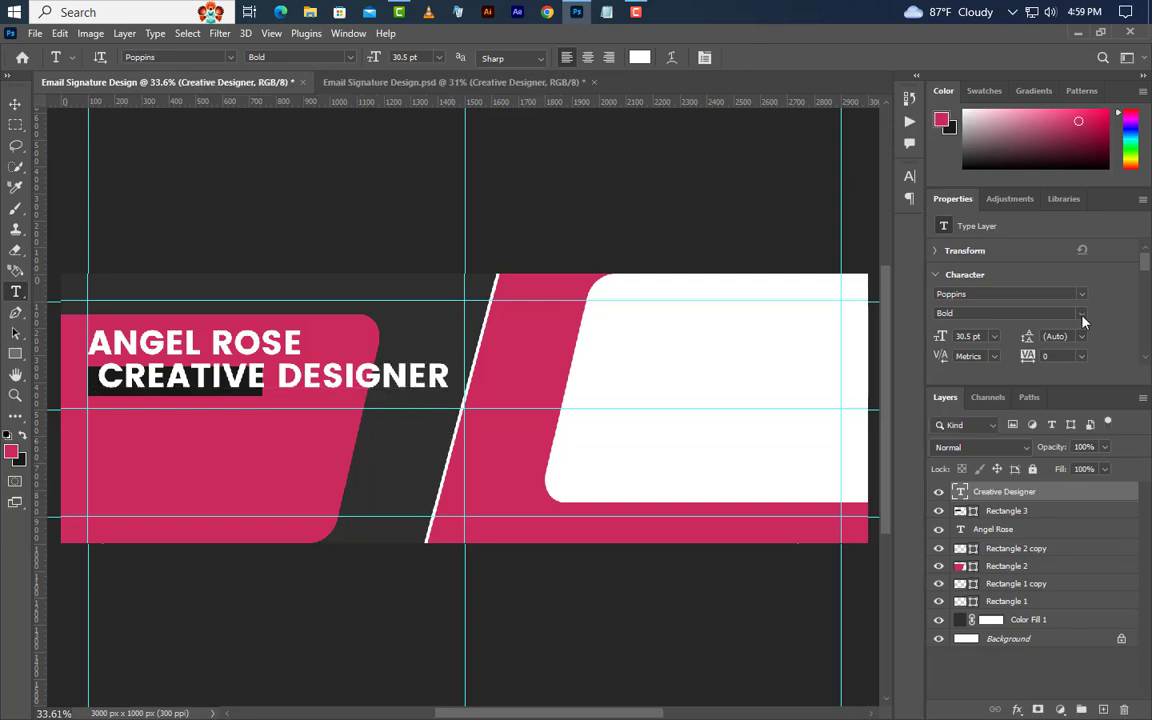
Set the title to Regular weight and turn off All Caps.
left_click(965, 313)
left_click(970, 342)
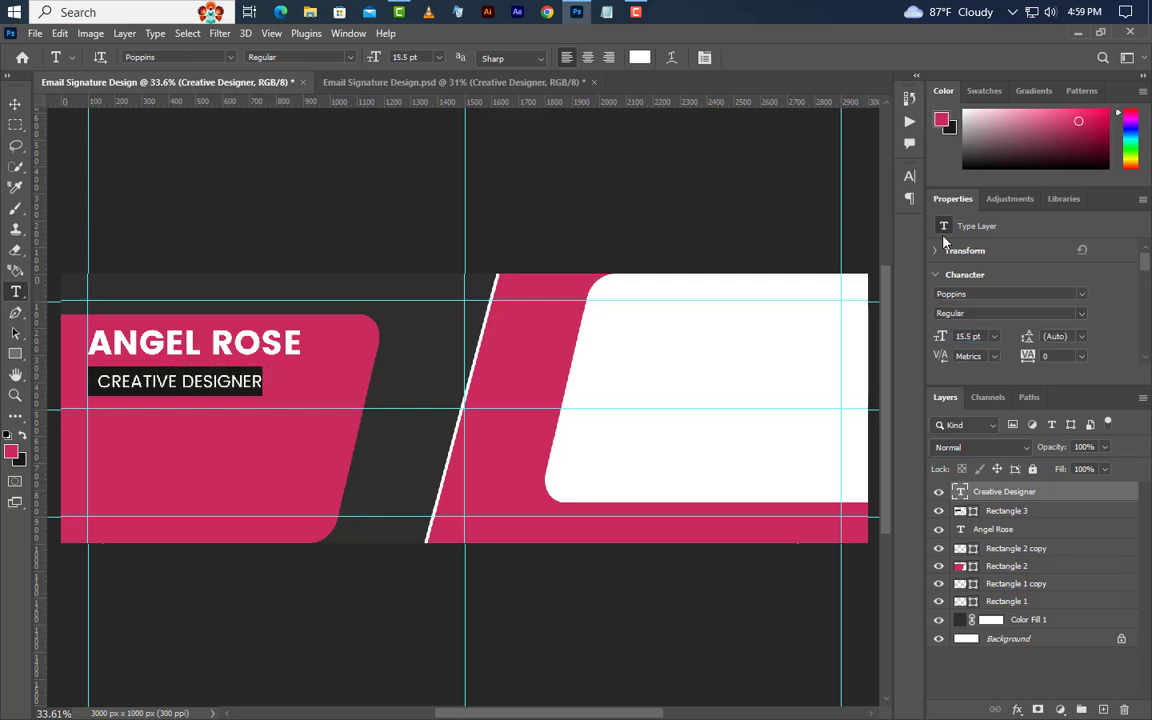
left_click(910, 177)
left_click(778, 288)
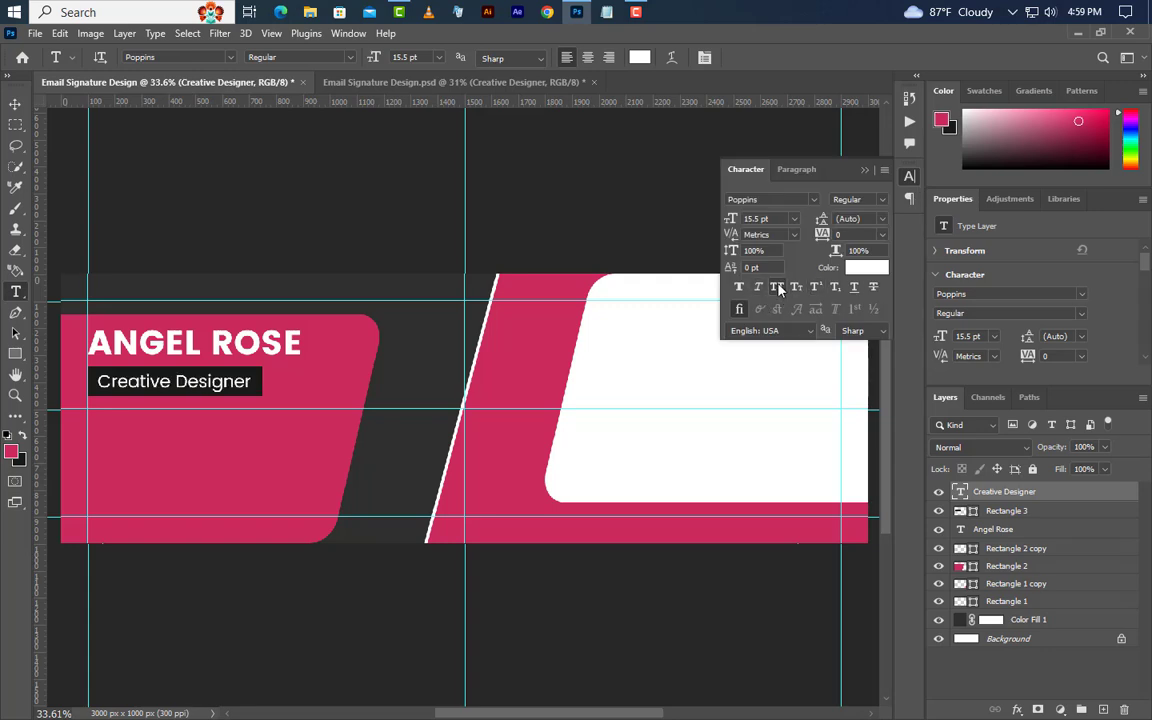
left_click(865, 169)
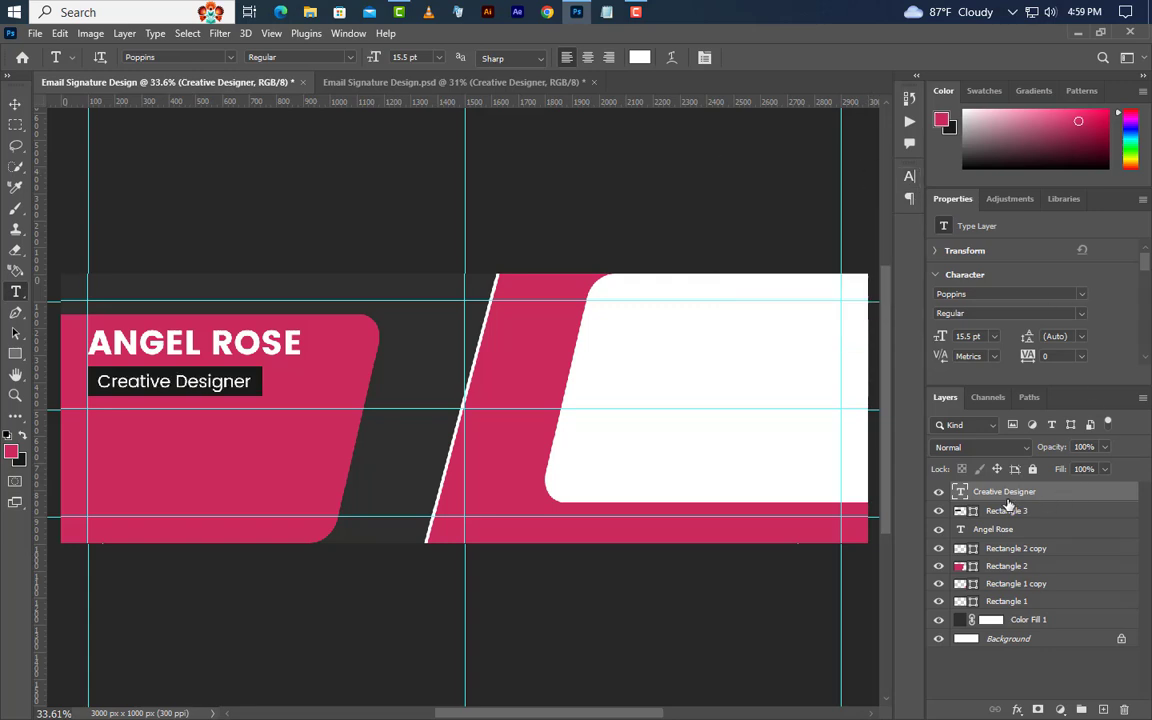
key("ctrl")
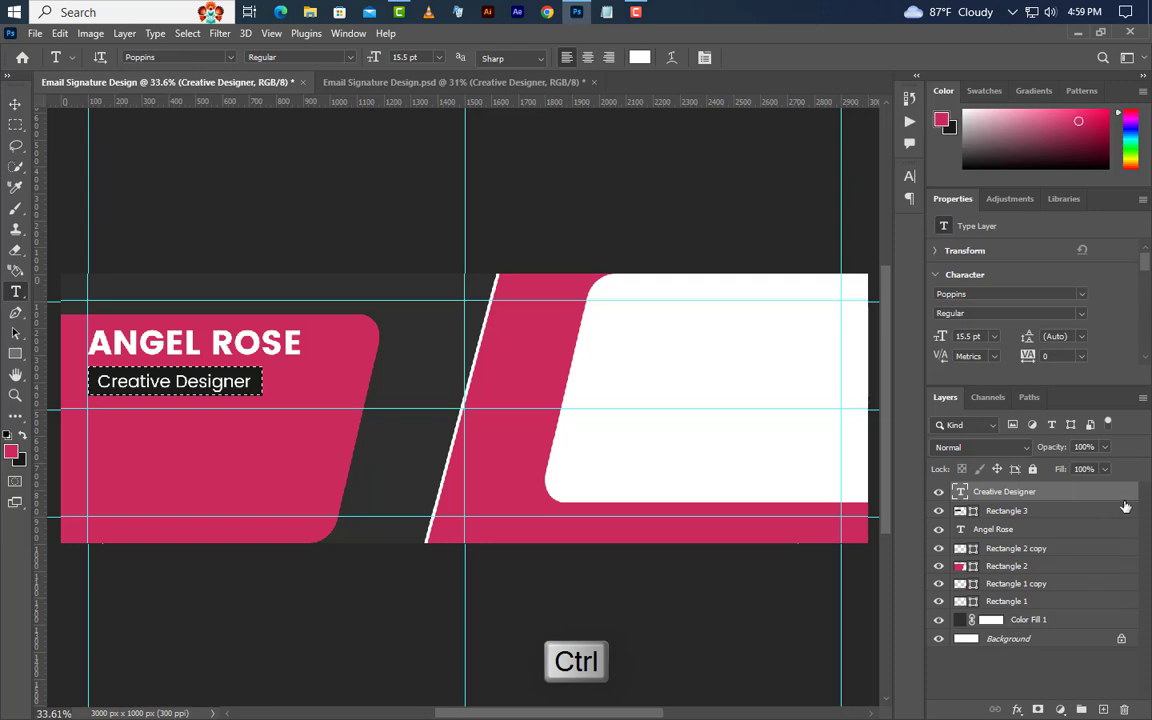
Deselect and give the dark title box 10 px rounded corners.
left_click(15, 103)
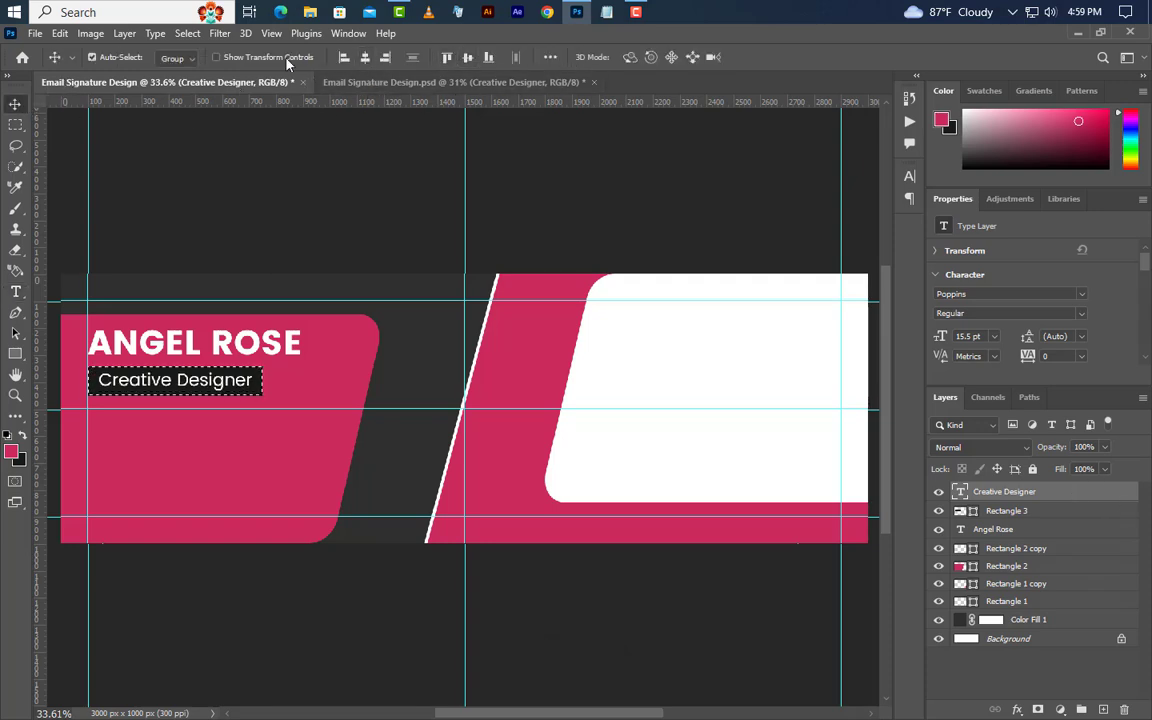
left_click(187, 33)
left_click(193, 64)
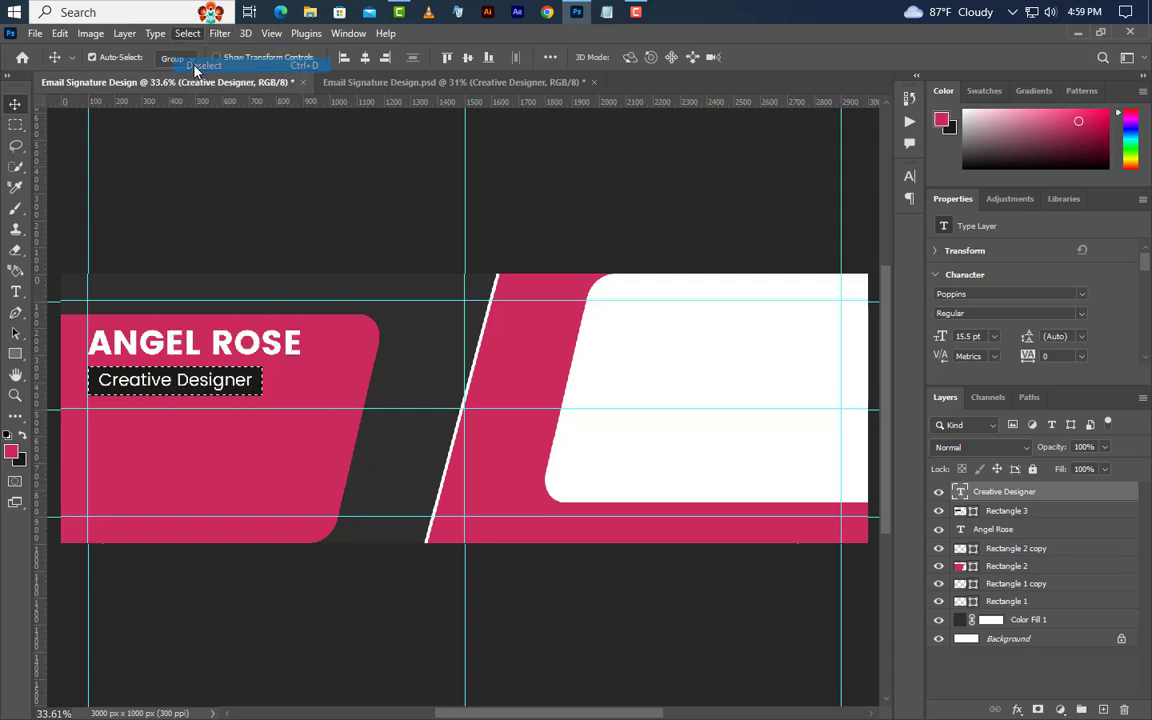
left_click(1008, 511)
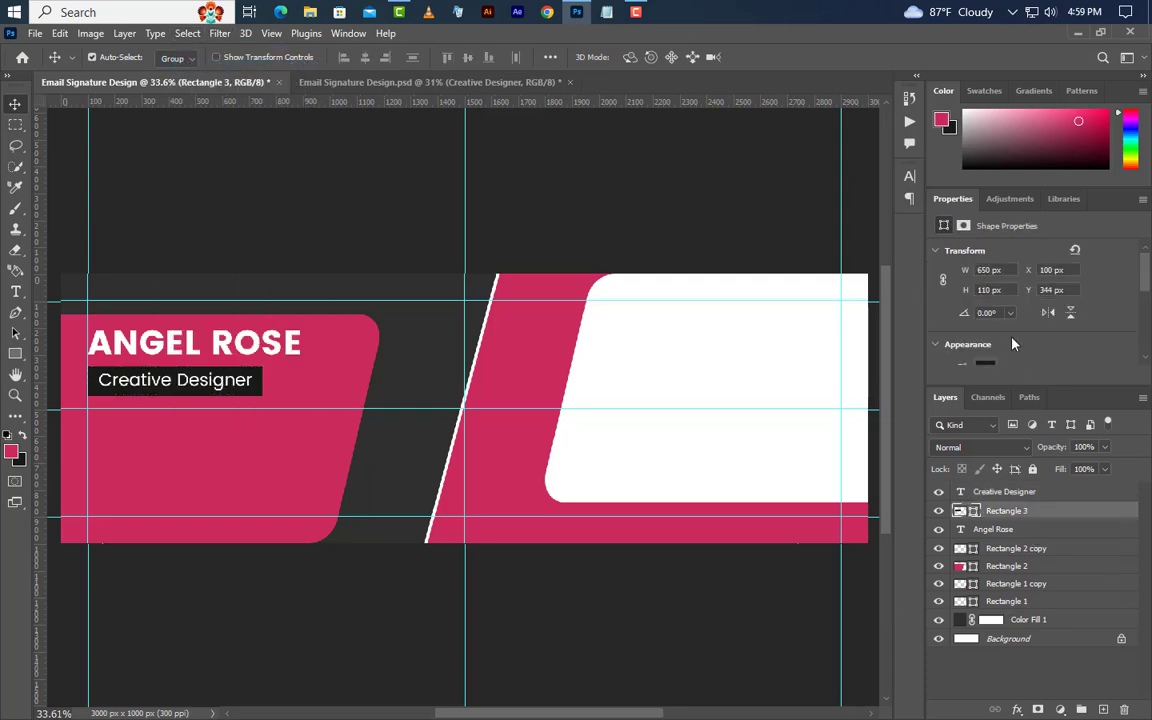
scroll(1008, 330, "down", 3)
scroll(1000, 335, "down", 2)
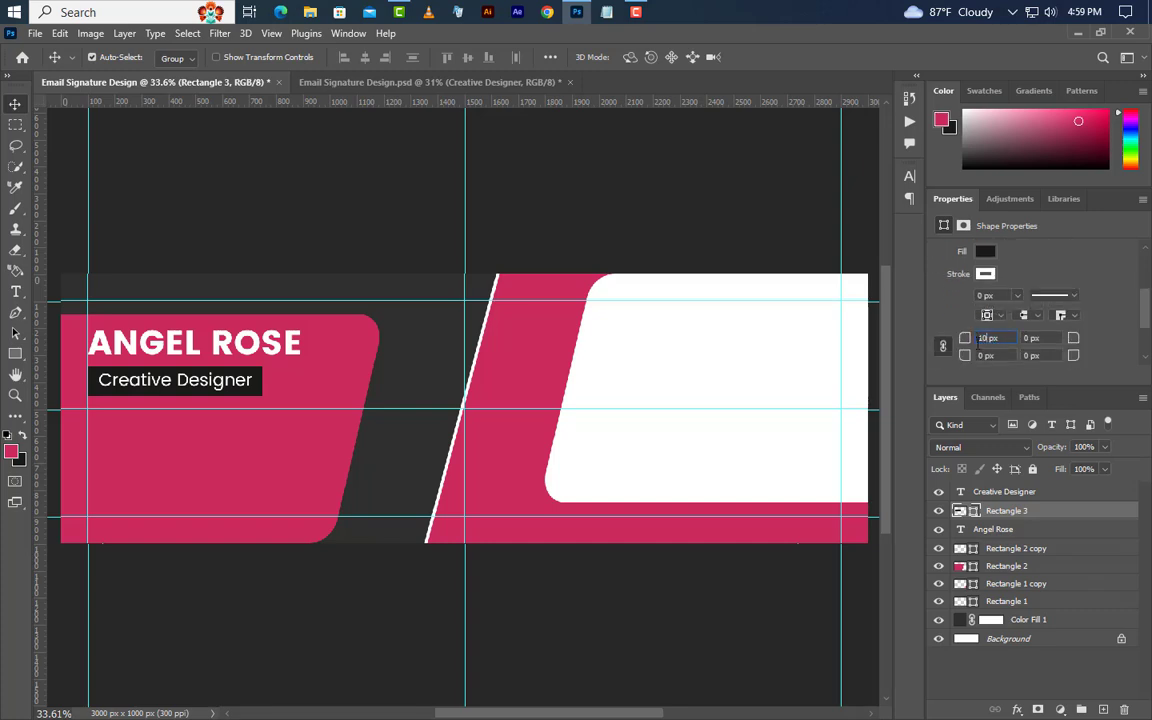
key("Return")
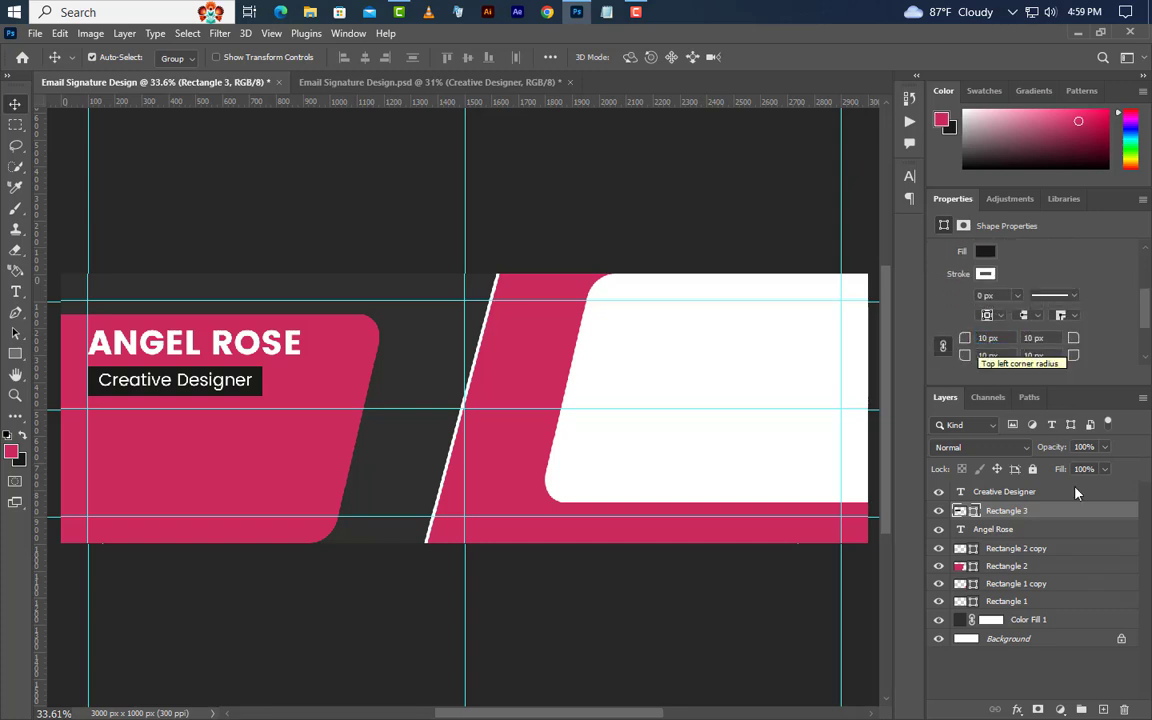
Nudge the title and box up, then group them with the name as 'Name'.
left_click(1040, 498, "shift")
key("shift+Up")
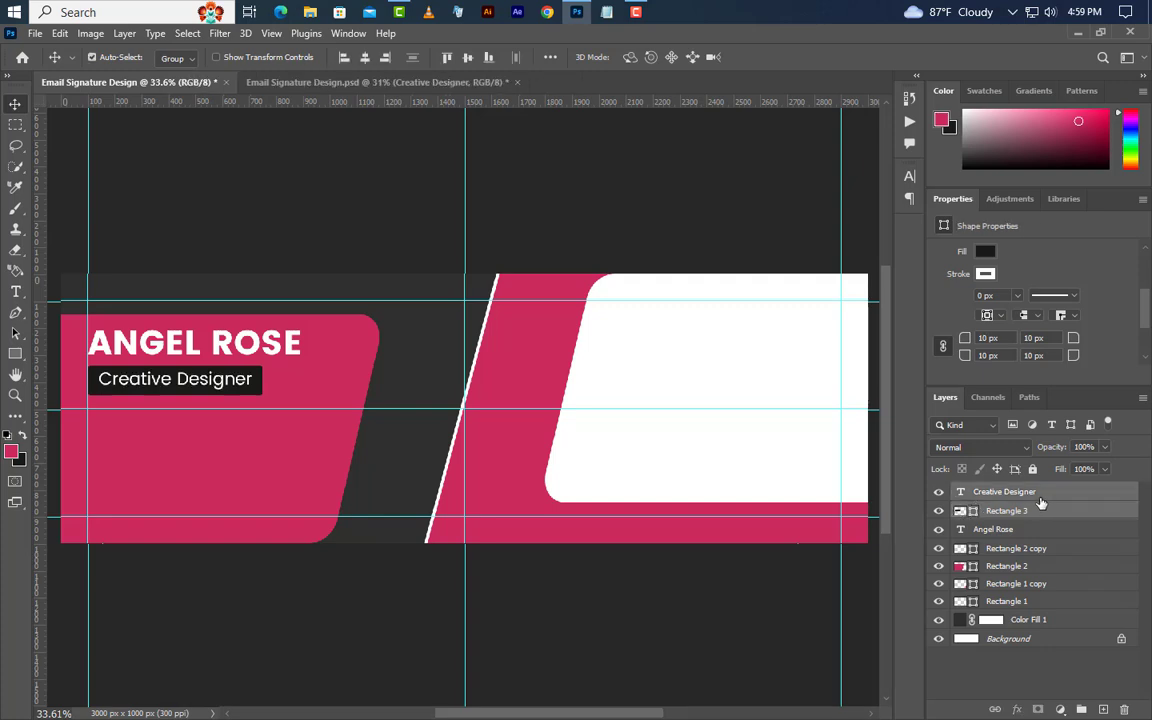
left_click(1045, 530, "shift")
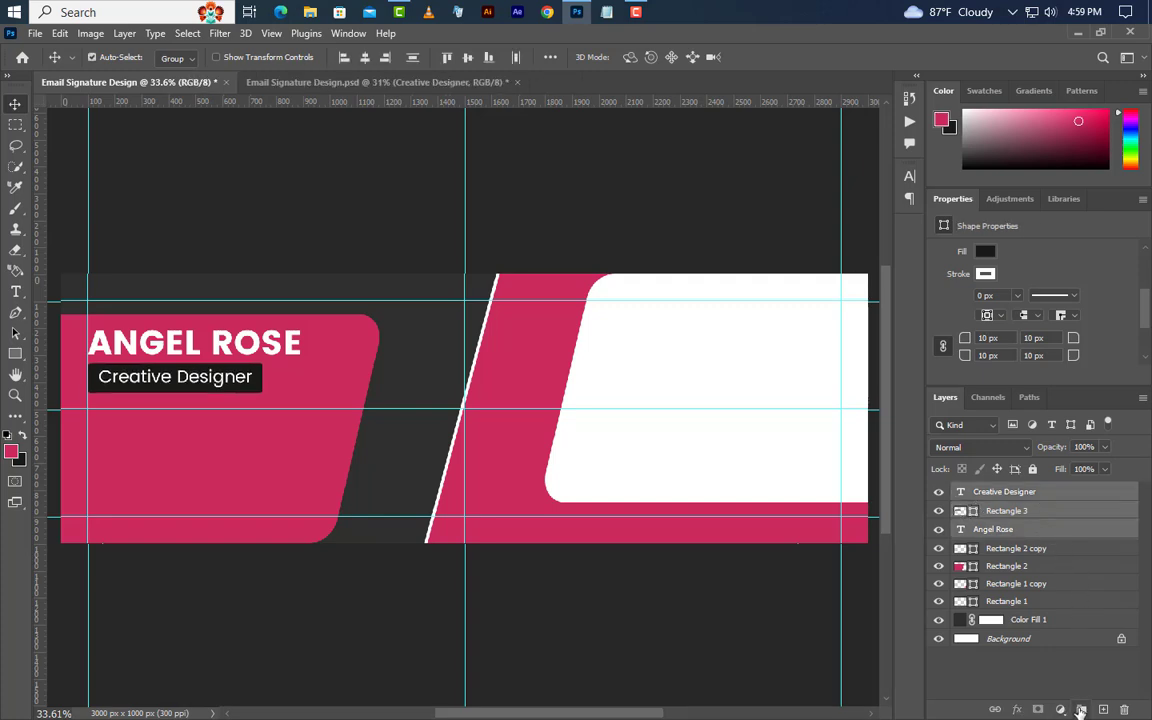
key("ctrl+g")
double_click(997, 491)
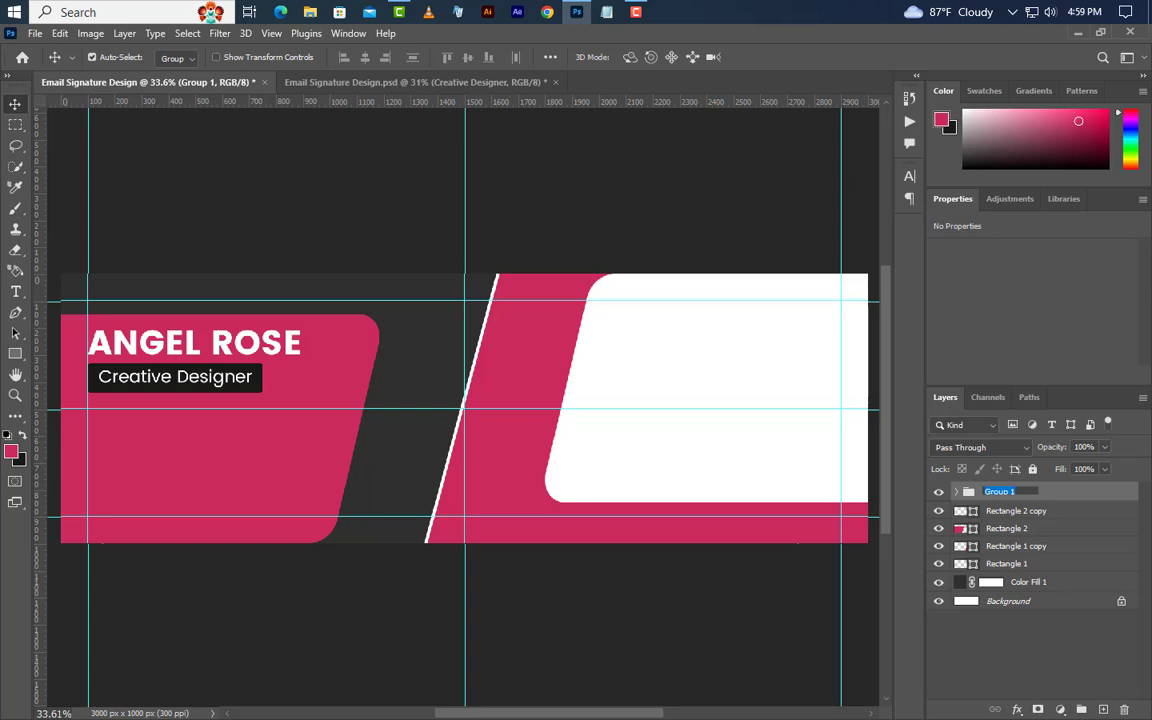
key("Return")
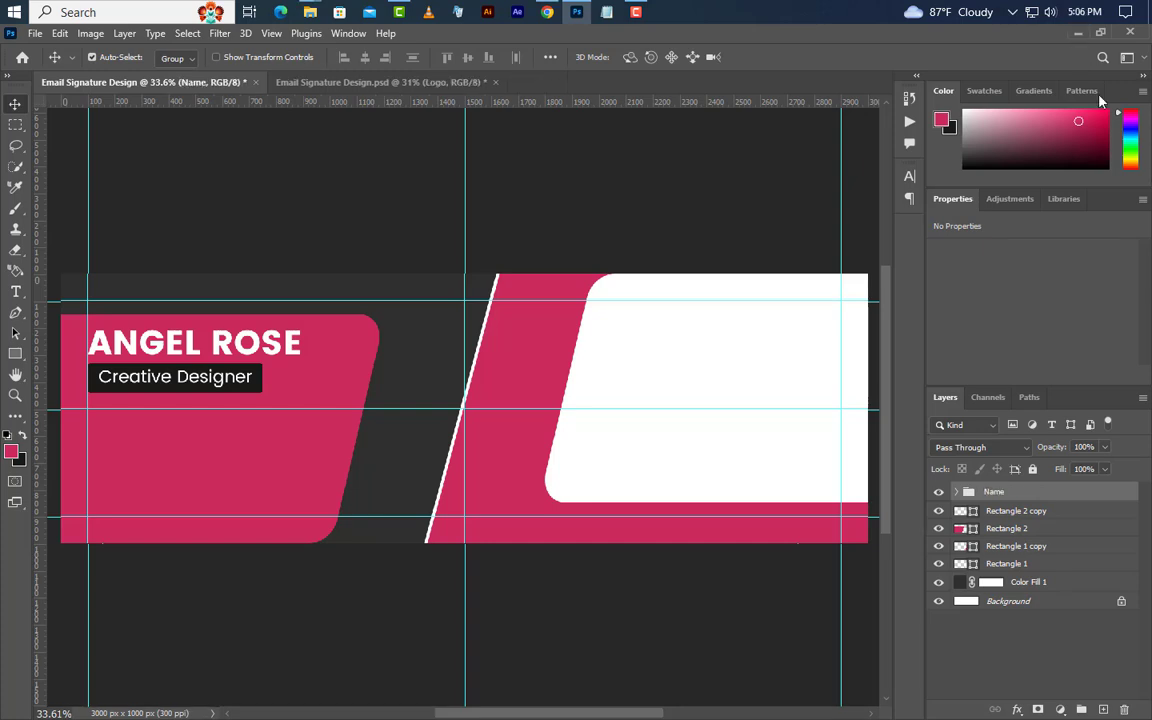
Place Logo.png at the lower left of the pink panel.
left_click(1078, 33)
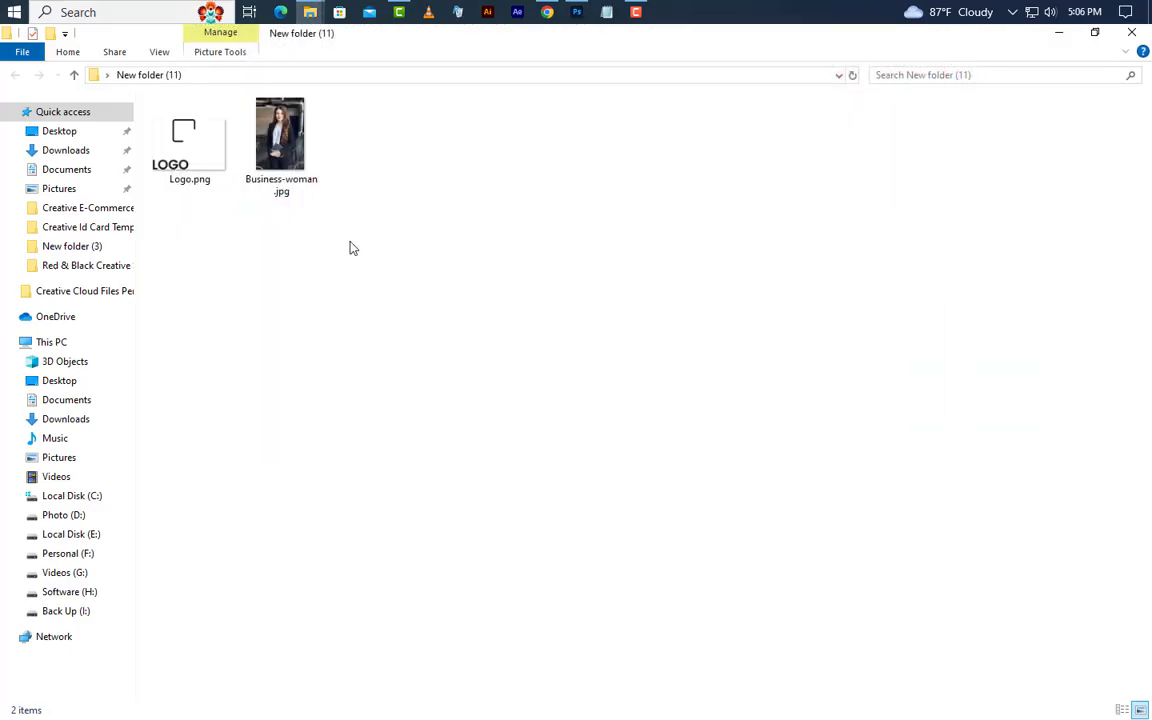
left_click_drag(189, 143, 220, 445)
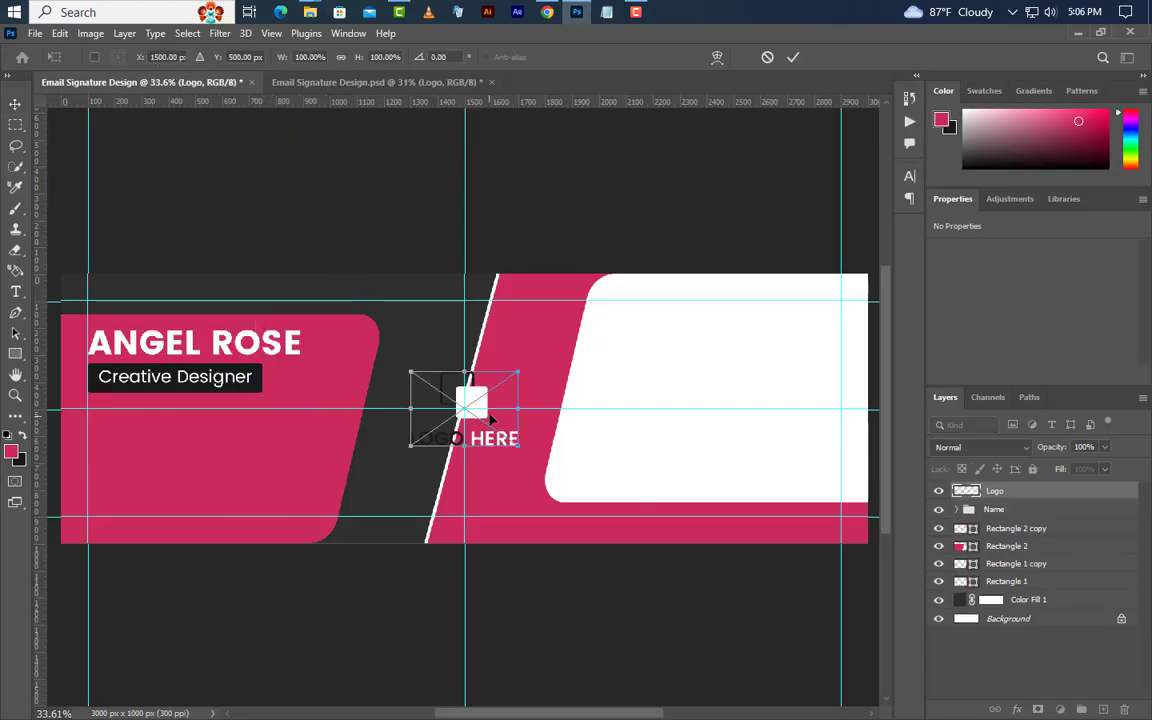
left_click_drag(486, 419, 163, 490)
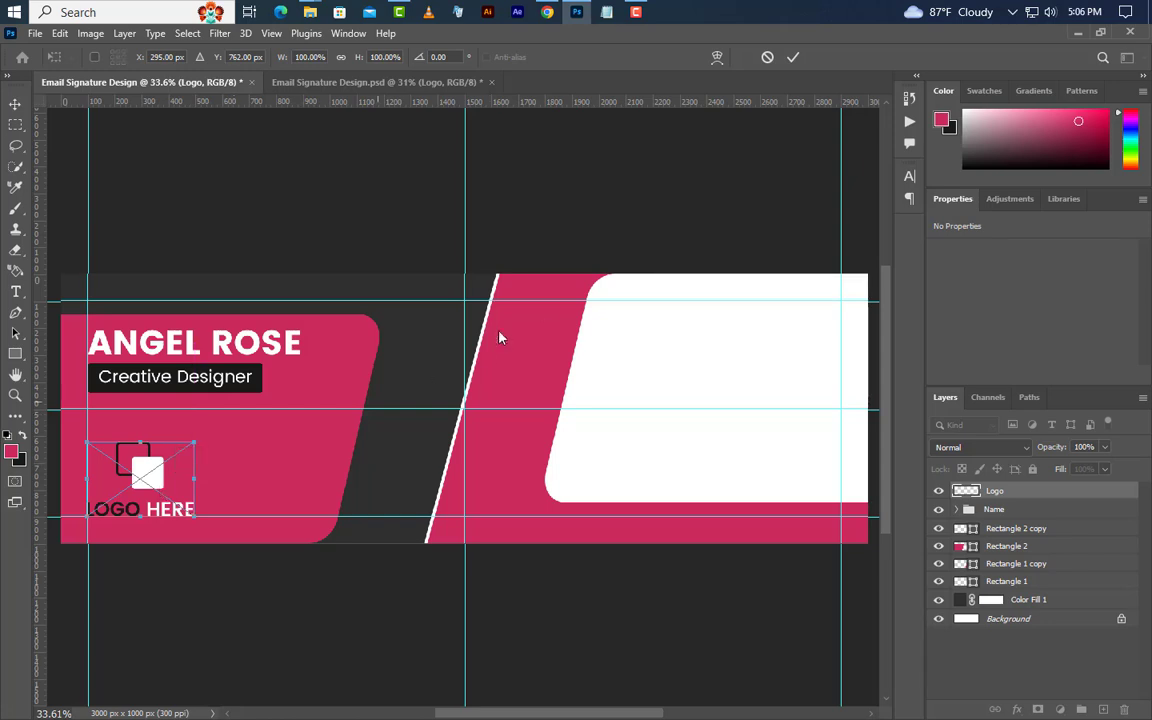
left_click(790, 57)
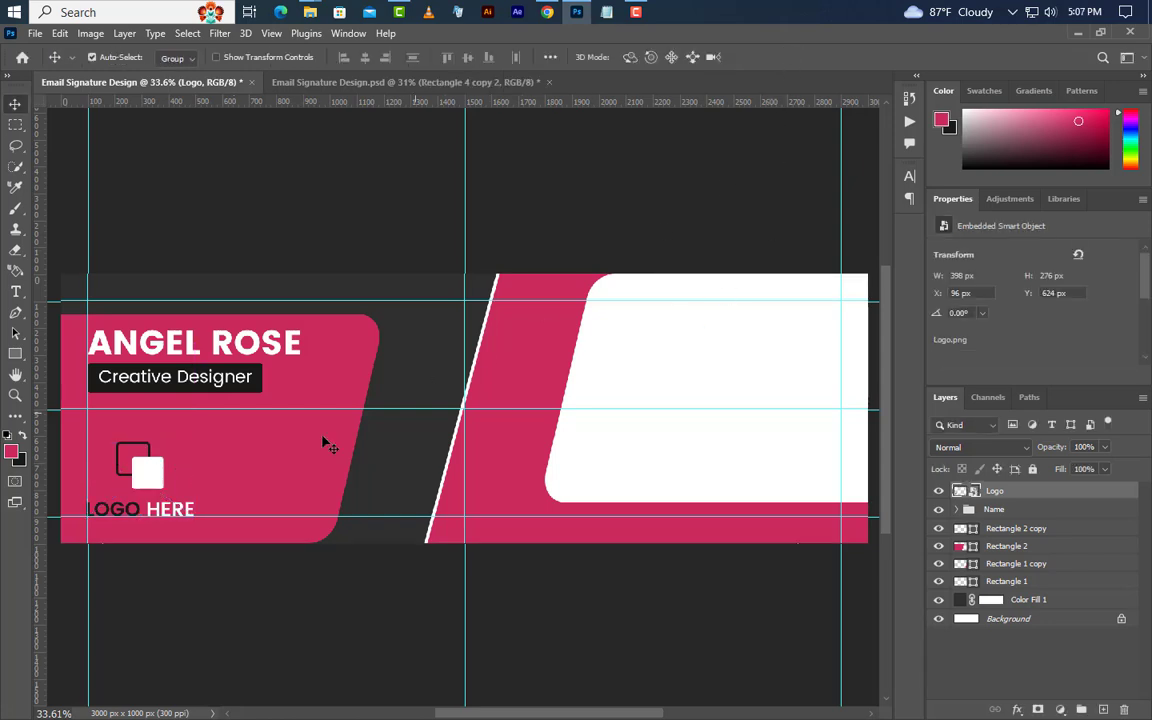
left_click(15, 355)
Draw a 450 × 500 px rectangle filled with white sampled from the banner.
left_click(64, 355)
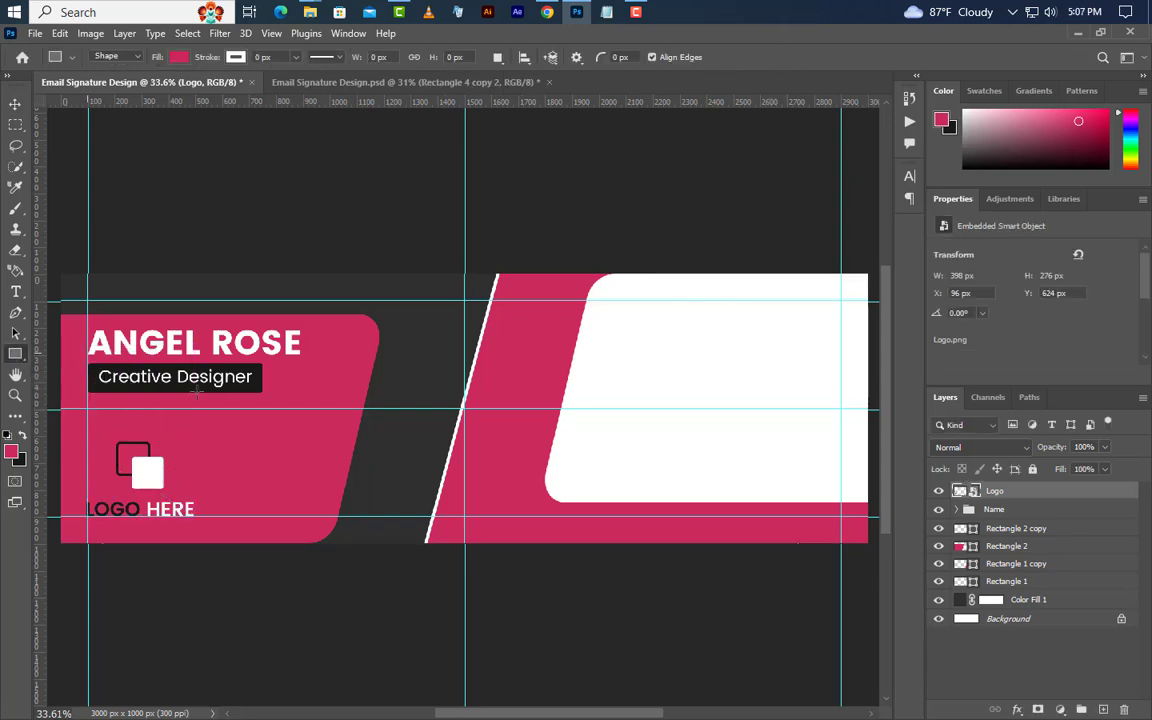
left_click_drag(408, 348, 508, 466)
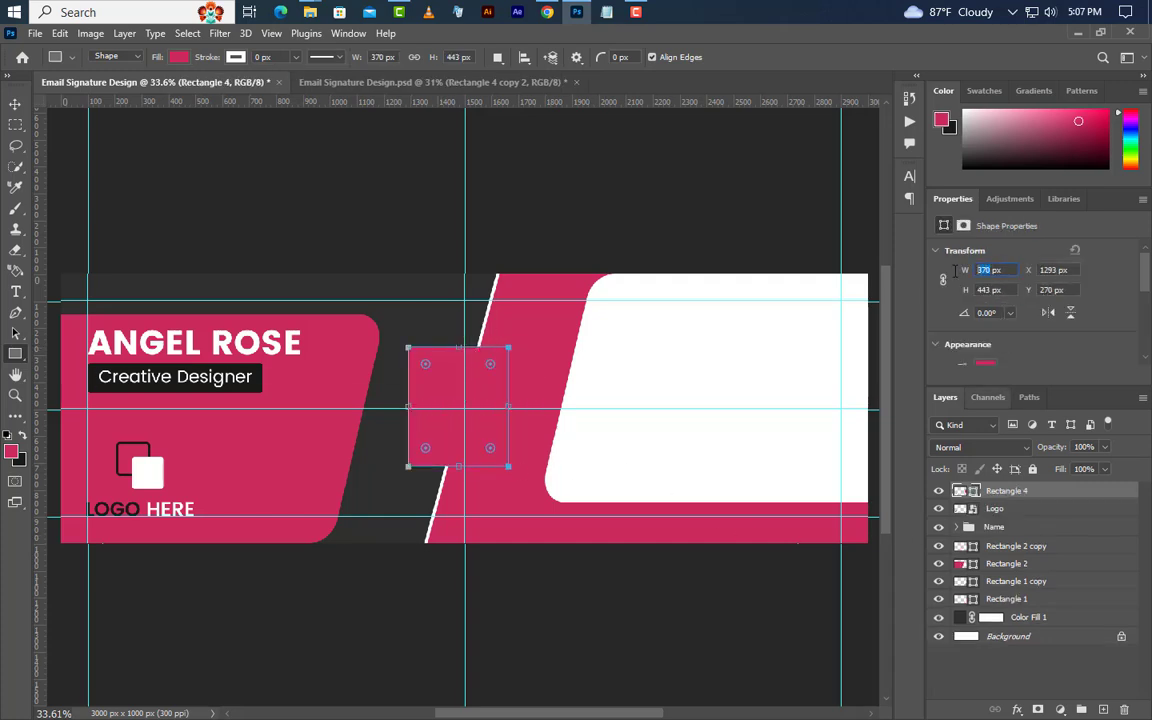
type("450")
key("Return")
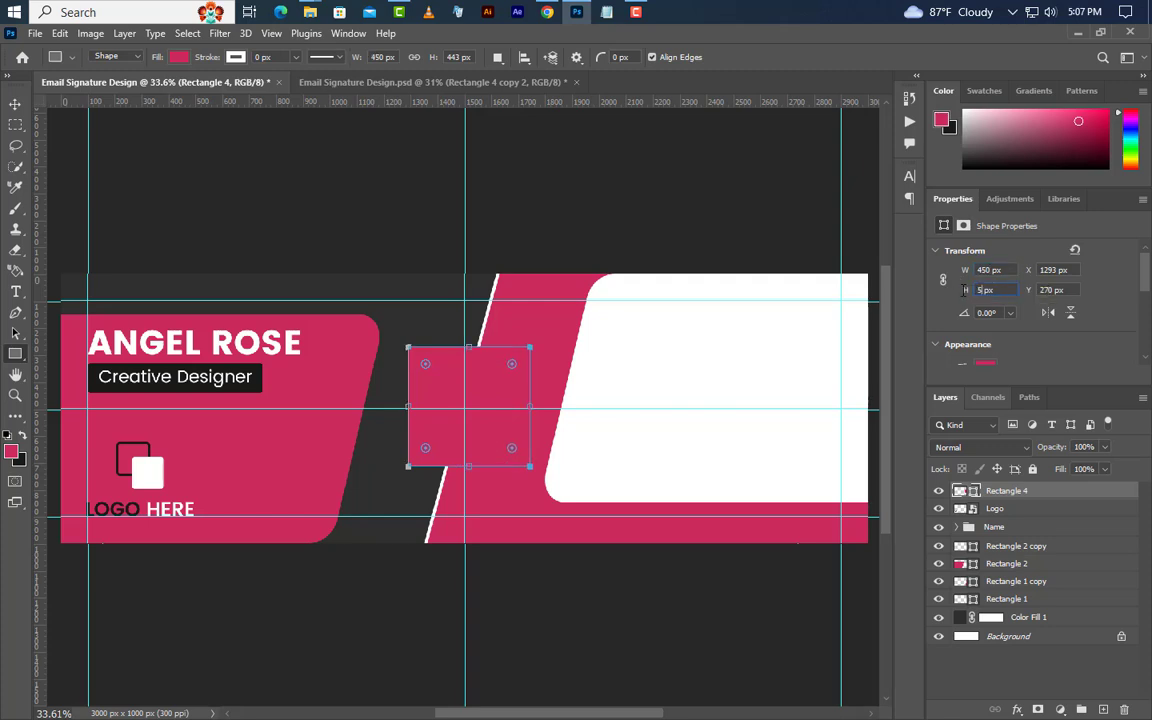
key("Return")
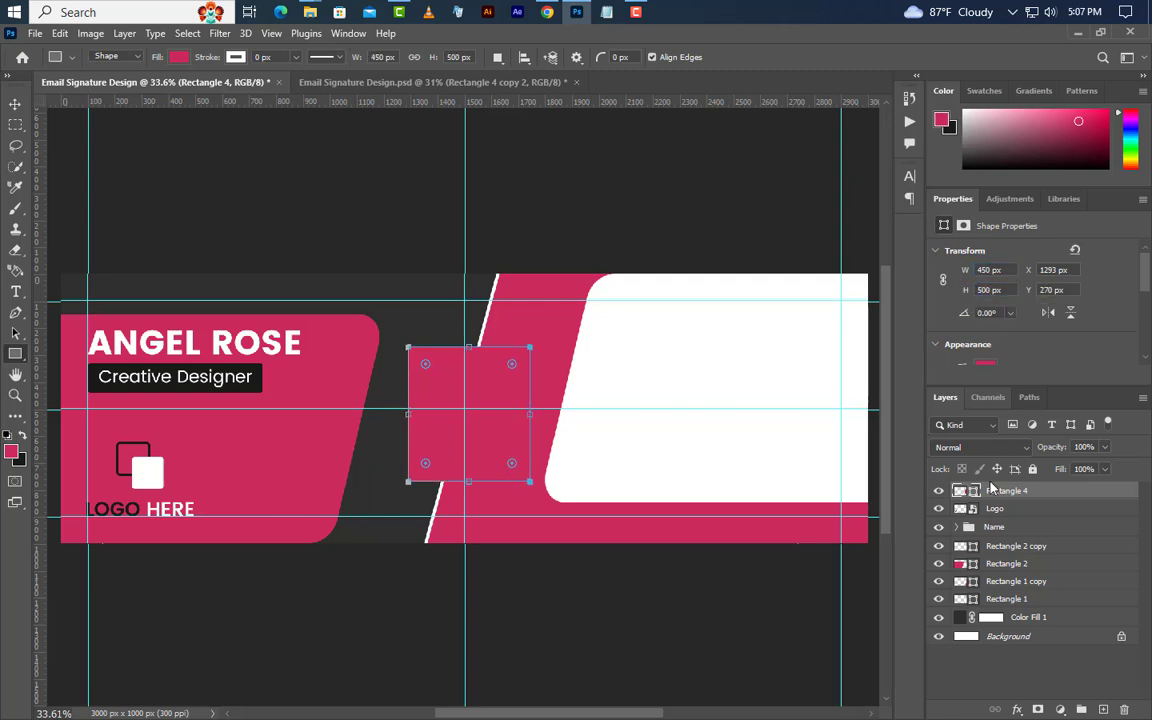
double_click(975, 494)
left_click(584, 362)
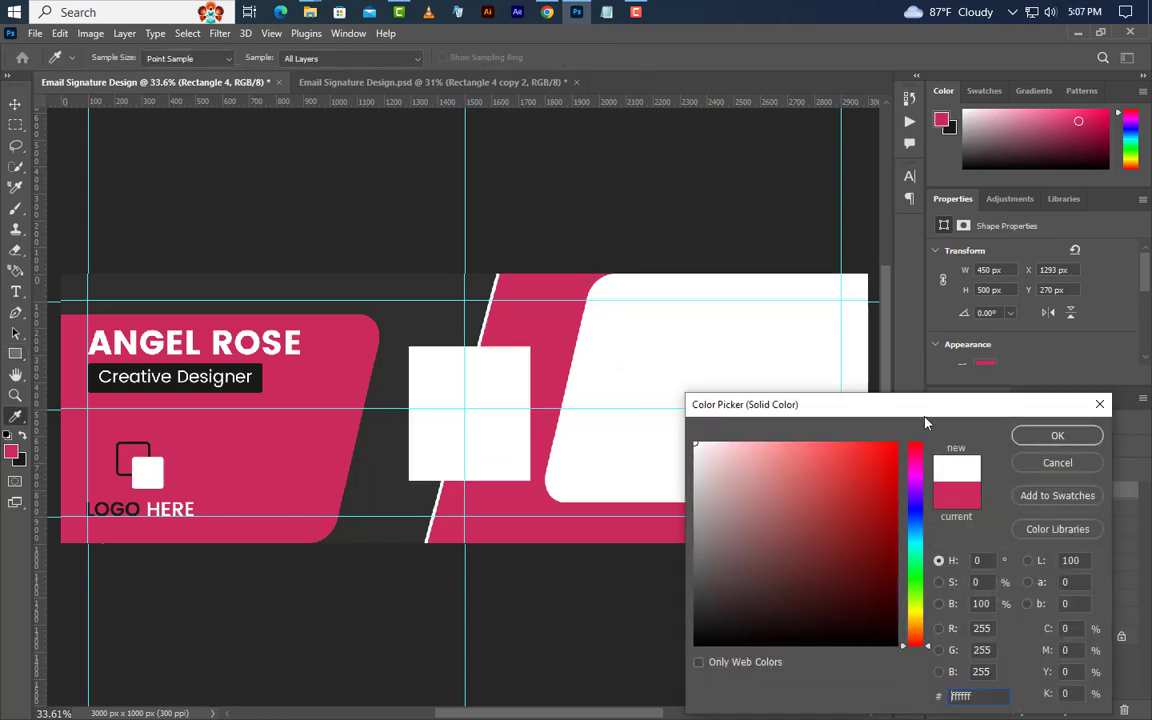
left_click(1058, 436)
Center the rectangle horizontally and vertically on the whole canvas, then deselect.
key("ctrl+a")
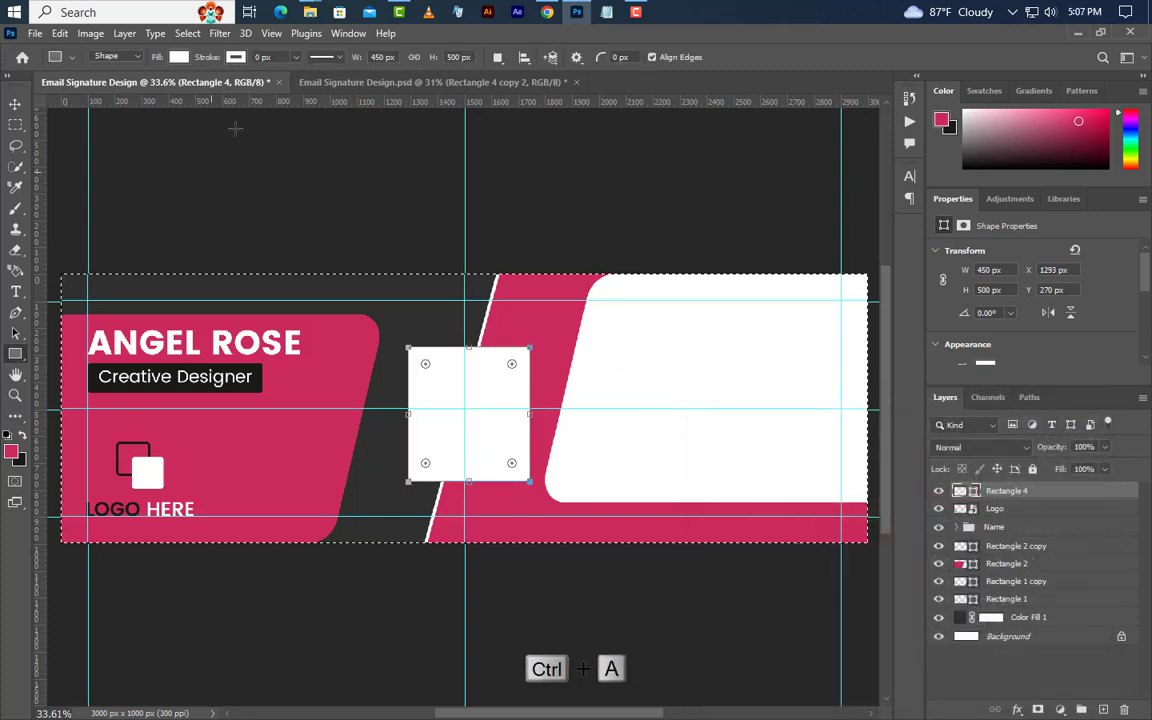
left_click(15, 104)
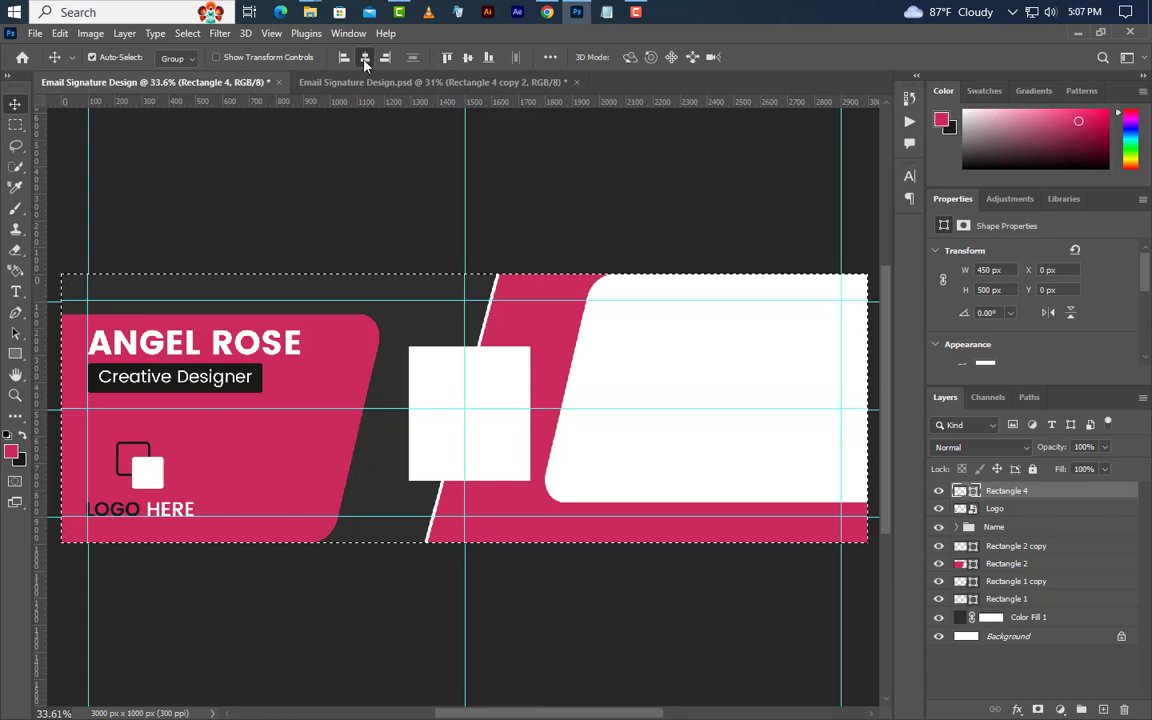
left_click(365, 57)
left_click(468, 58)
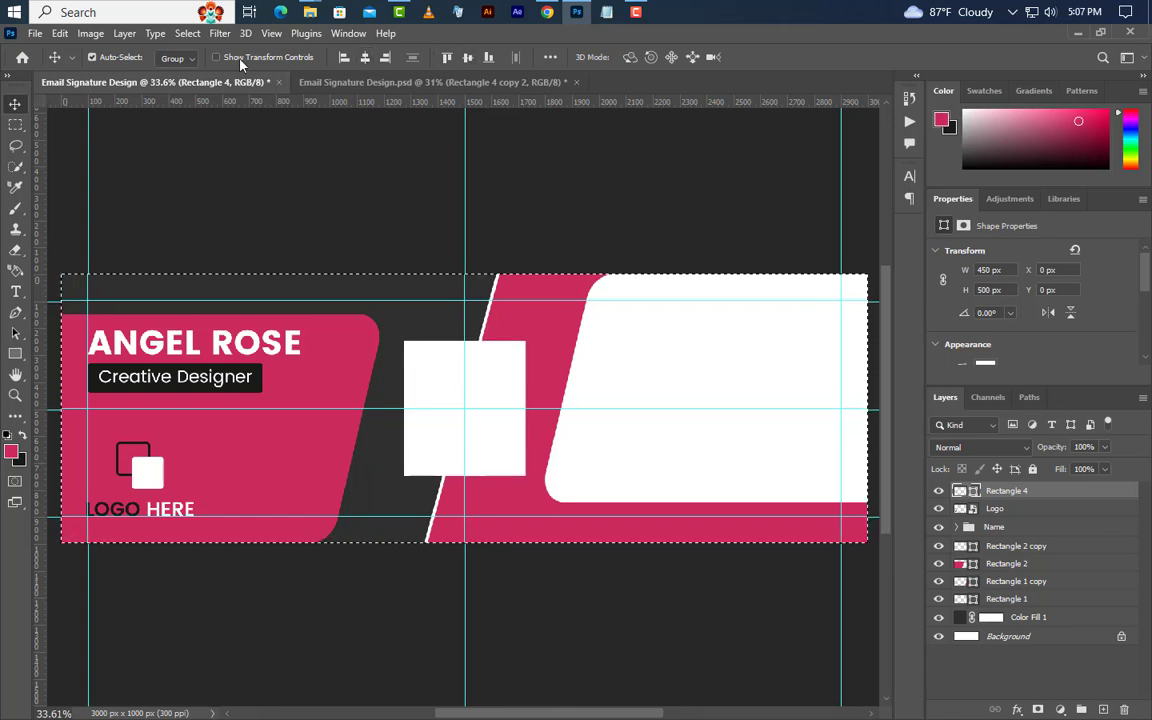
left_click(187, 33)
left_click(200, 64)
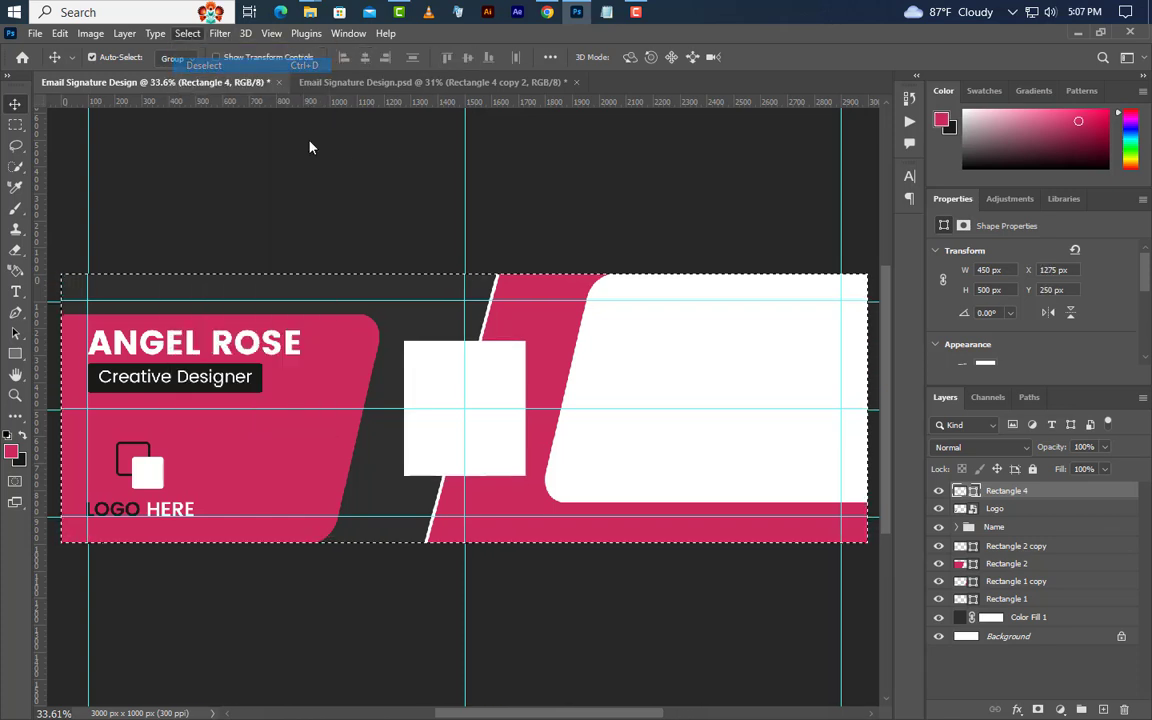
right_click(1060, 491)
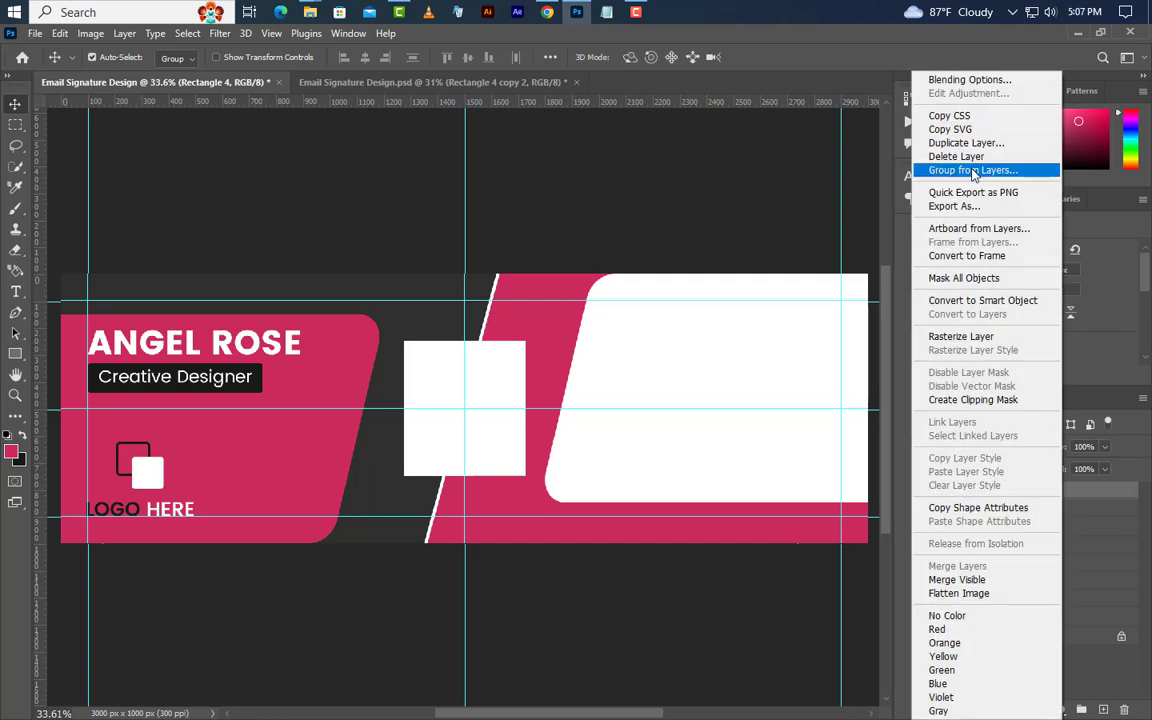
Duplicate the rectangle as Rectangle 4 copy and place the Business-woman photo into the banner.
left_click(967, 145)
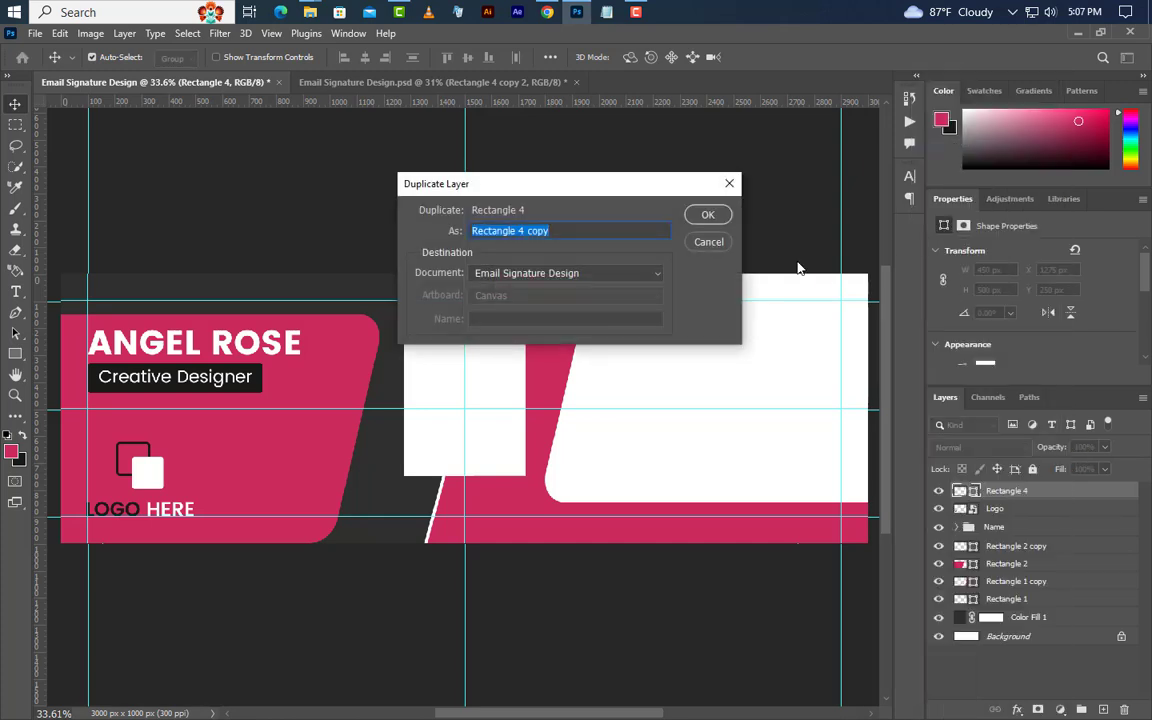
left_click(709, 214)
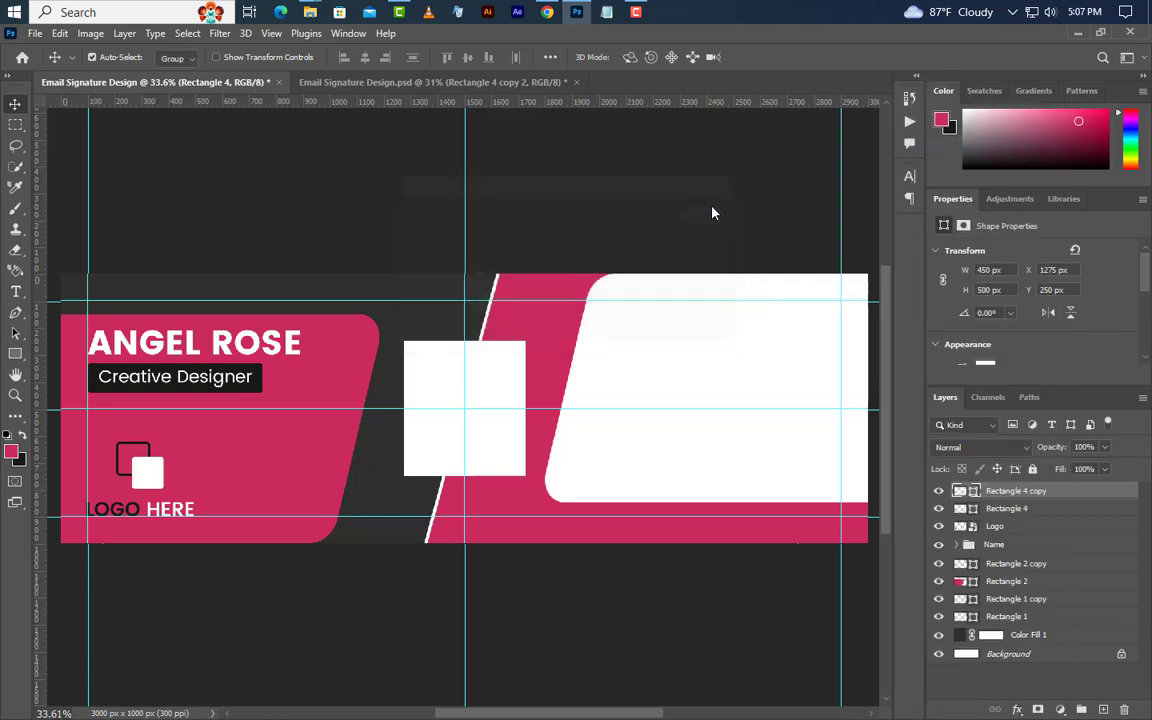
left_click(1078, 33)
left_click_drag(295, 140, 419, 378)
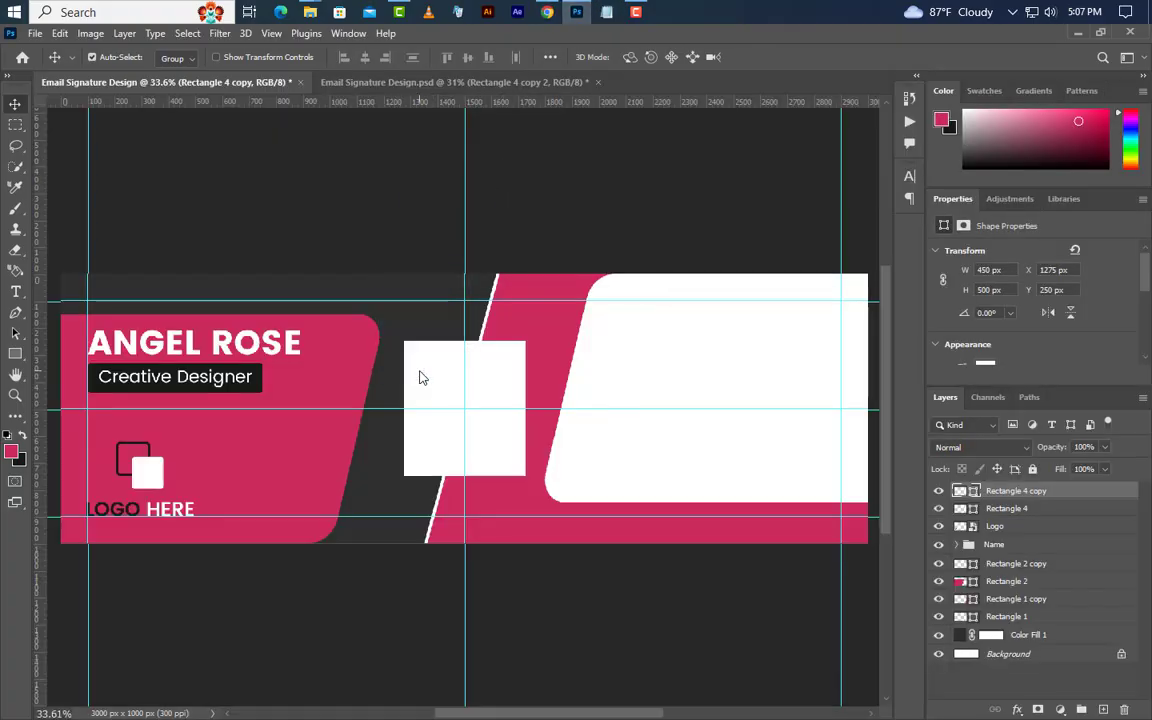
left_click(793, 58)
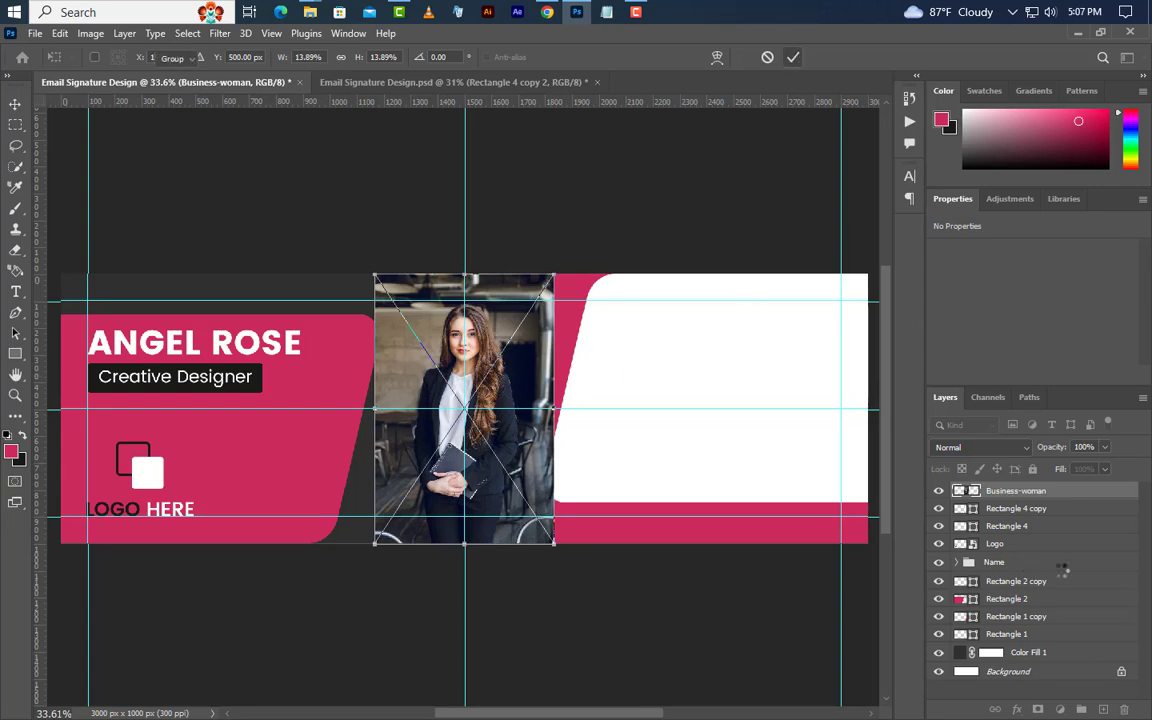
Clip the photo inside the rectangle copy and shift it down so her face shows.
right_click(1075, 491)
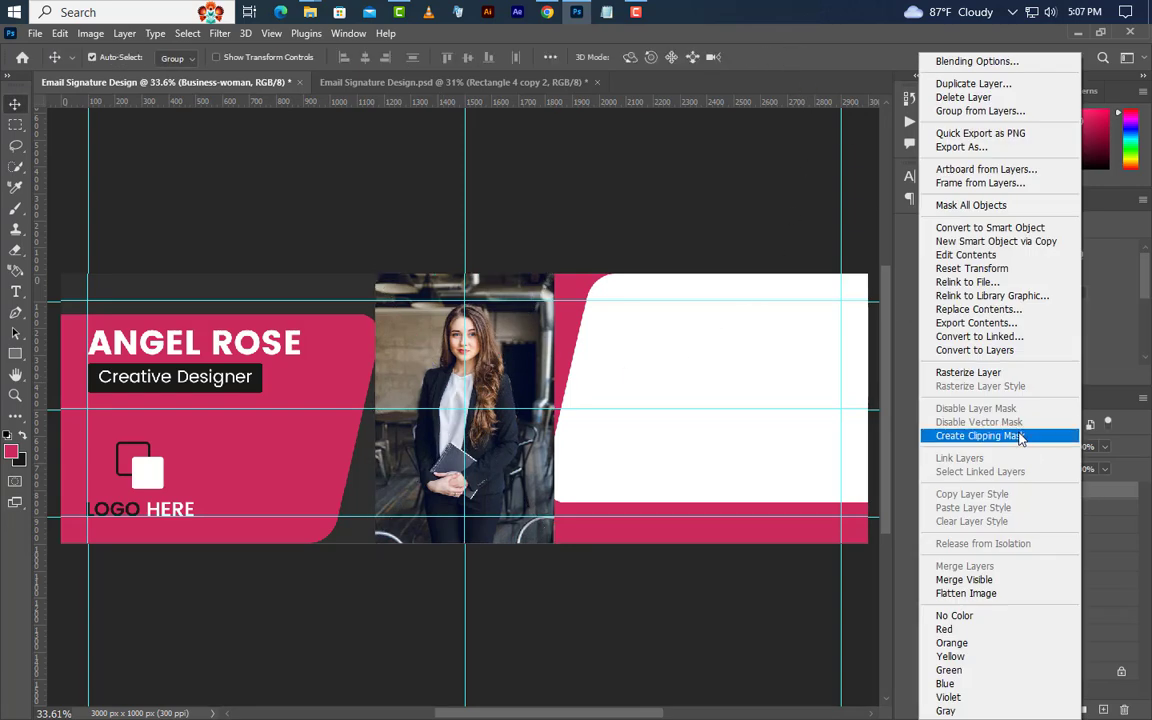
left_click(1018, 434)
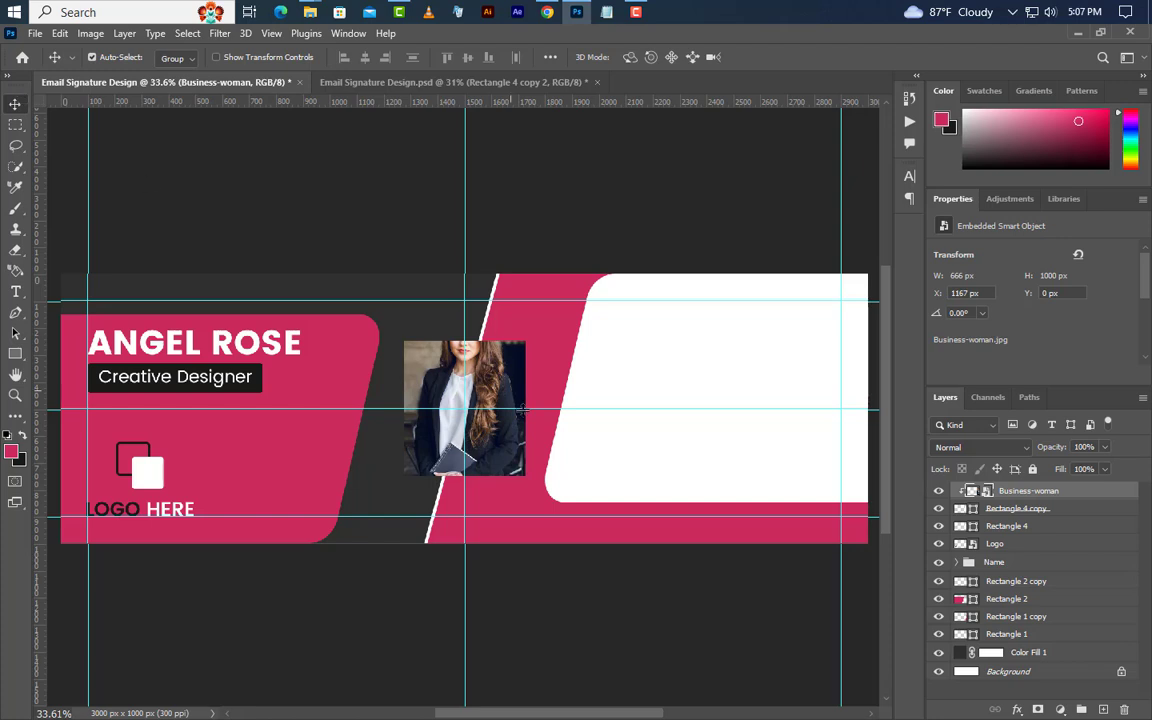
left_click_drag(484, 412, 482, 442)
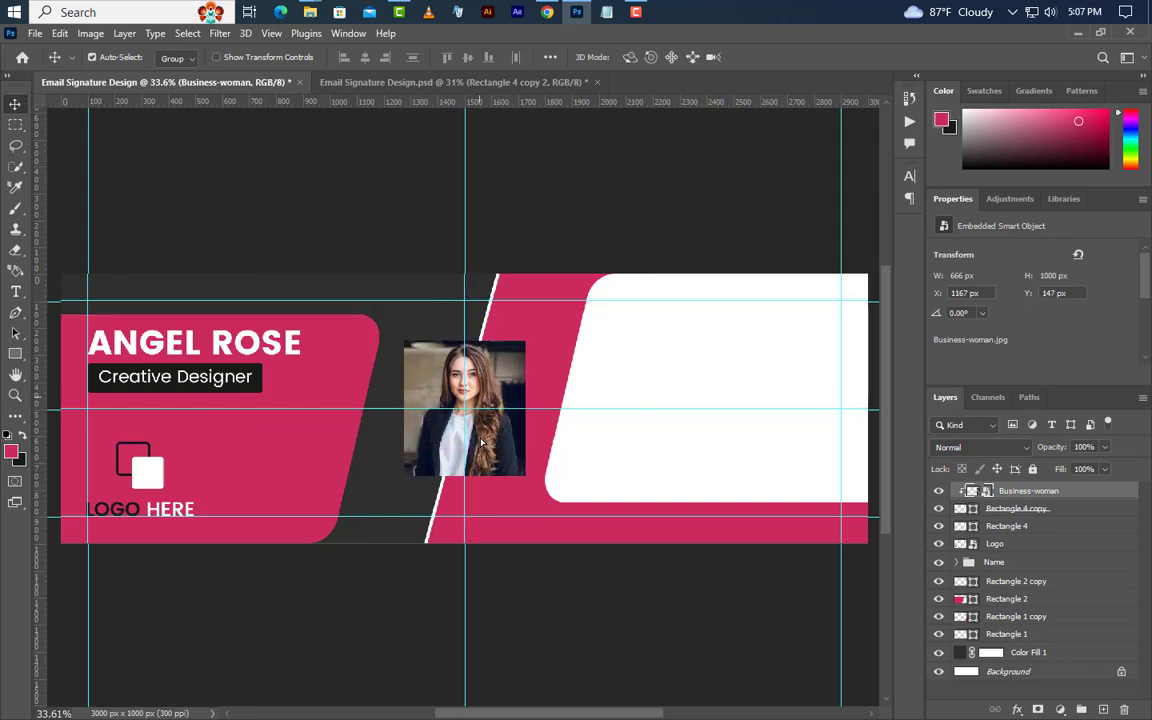
left_click(1007, 526)
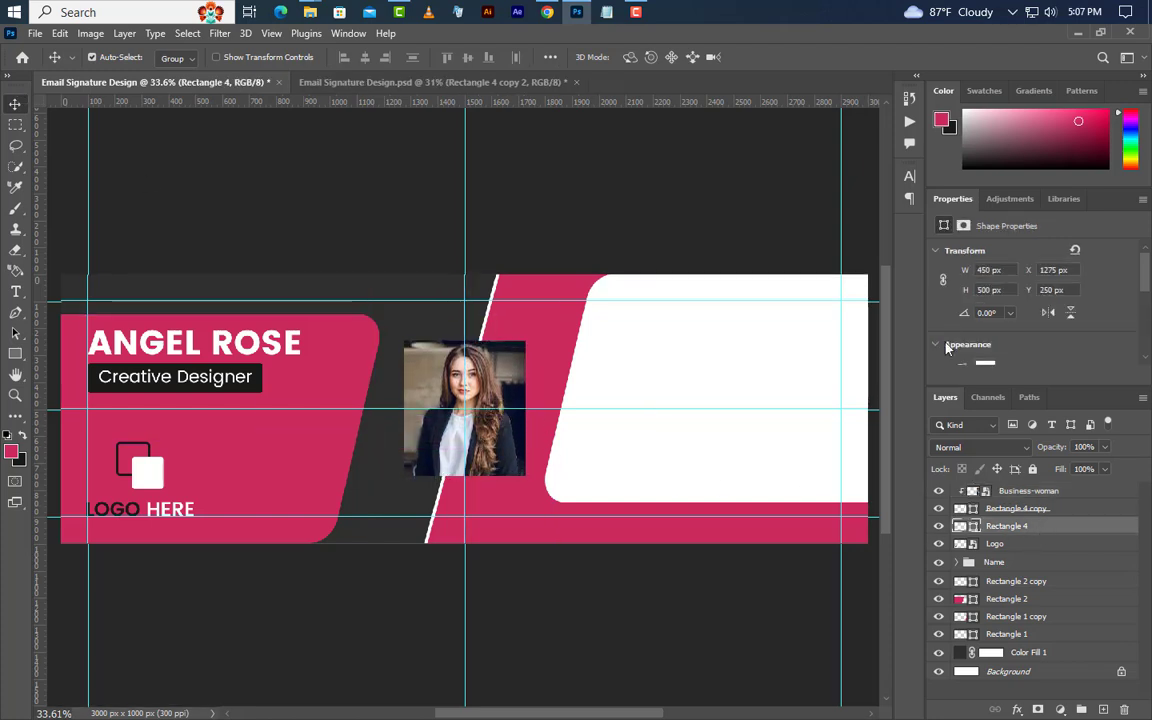
Resize Rectangle 4 to 465 × 515 px.
left_click(985, 270)
type("465")
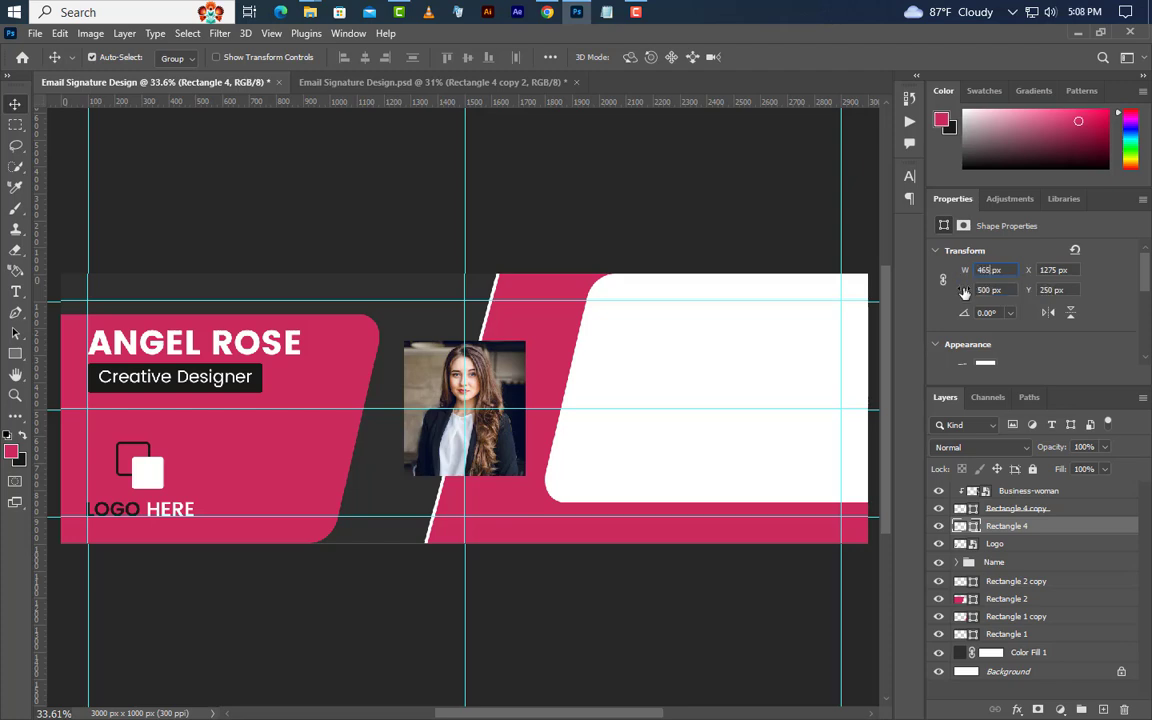
key("Return")
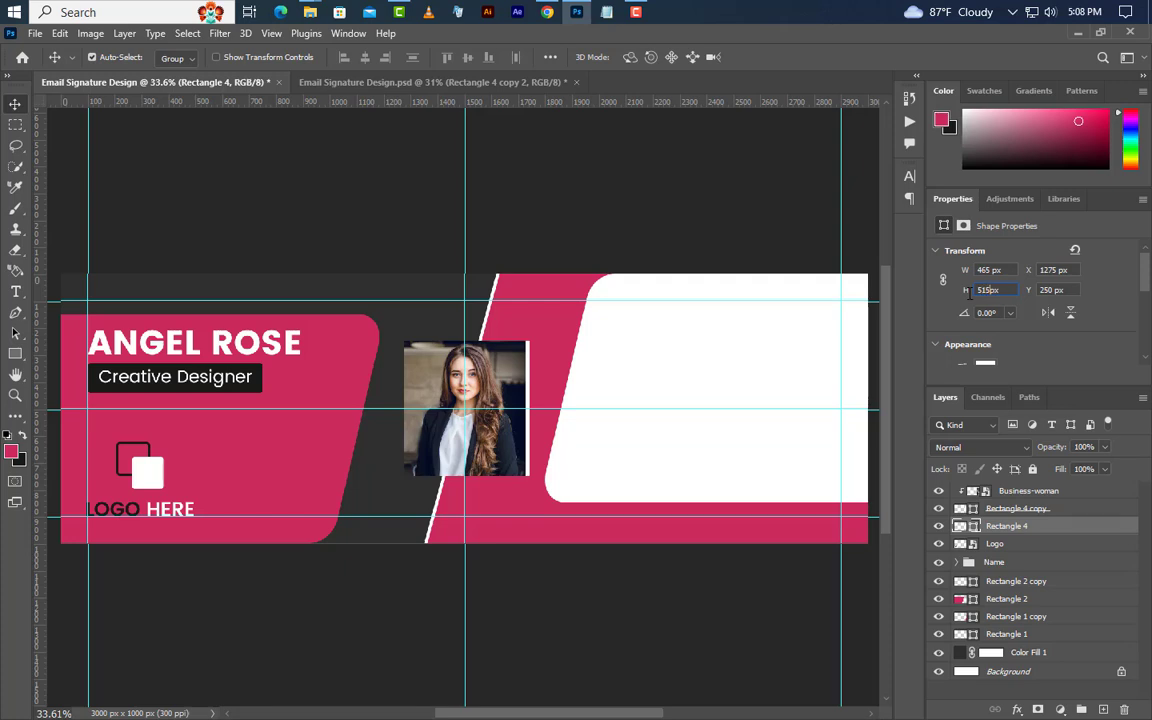
key("Return")
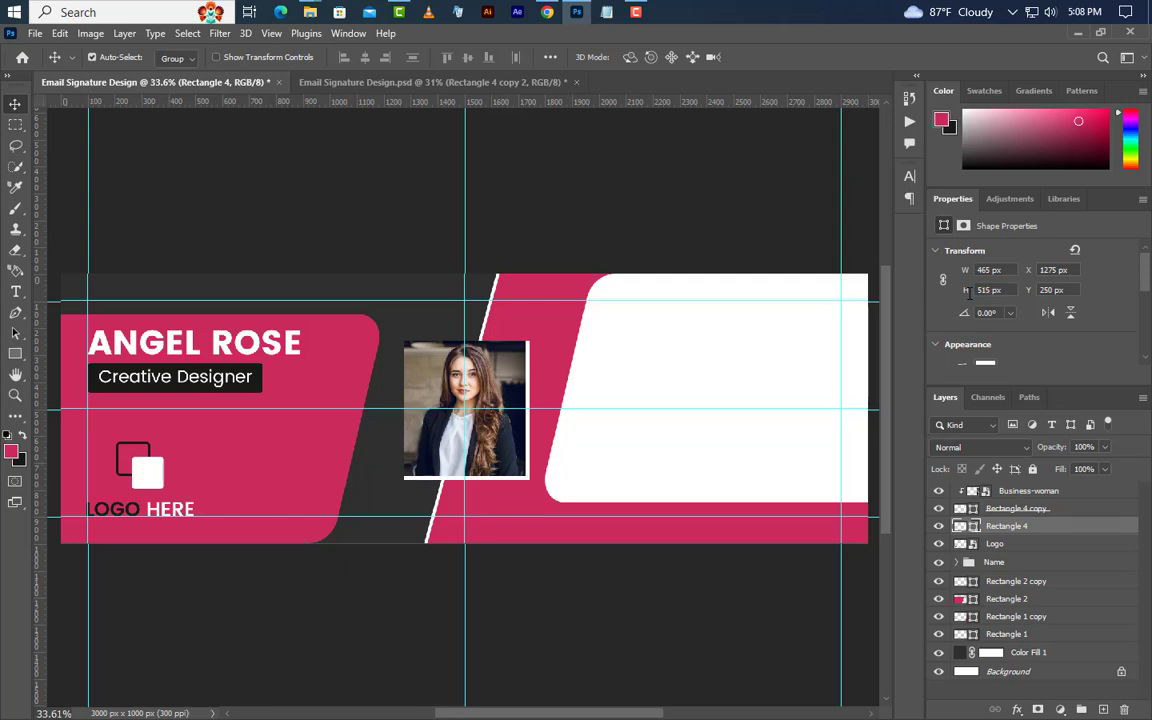
Center the enlarged rectangle on the photo frame's selection, then deselect.
left_click(974, 527, "ctrl")
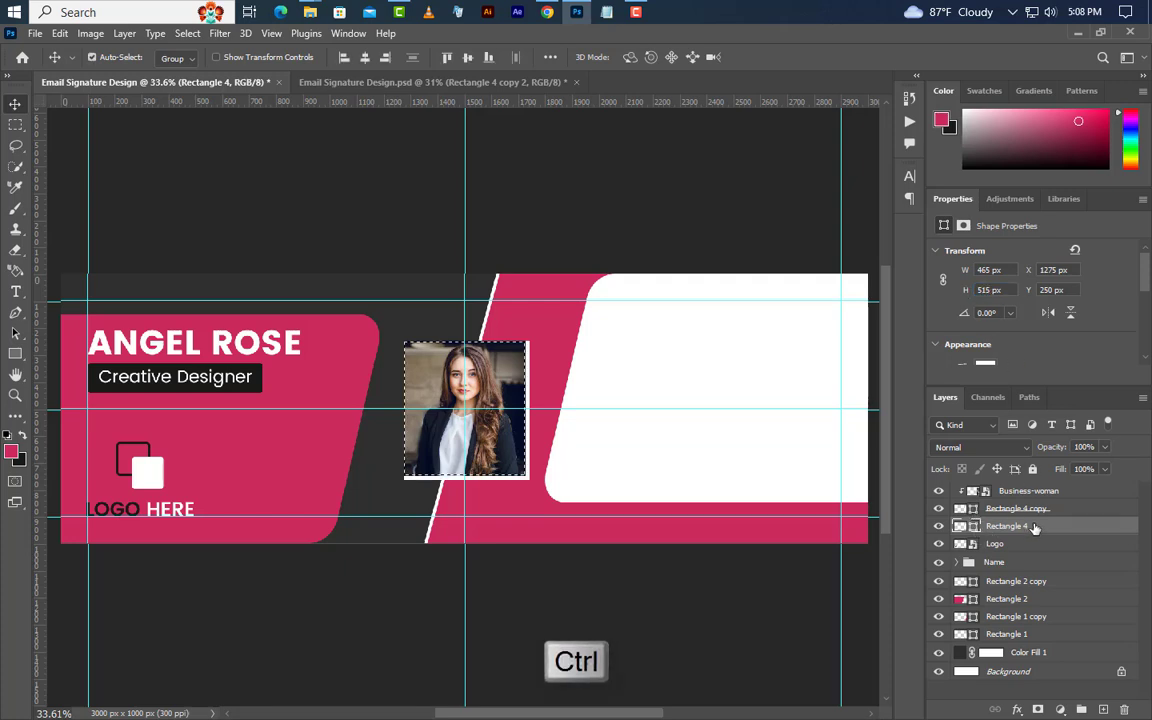
left_click(365, 58)
left_click(467, 57)
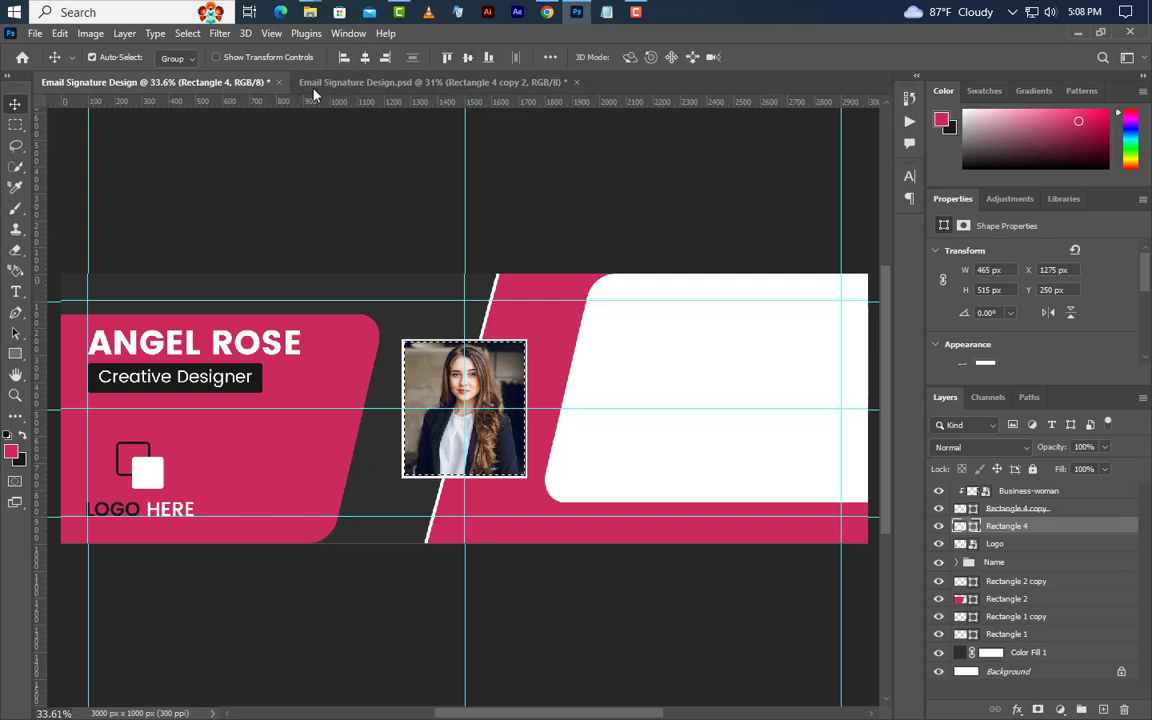
left_click(187, 33)
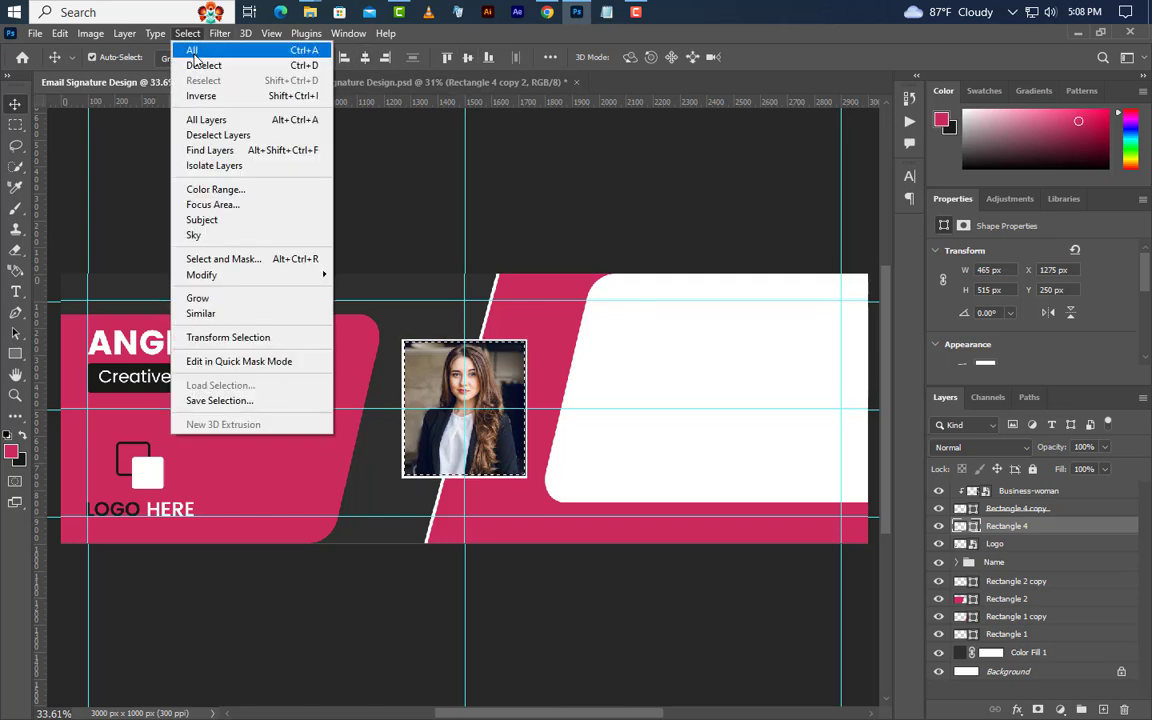
left_click(197, 65)
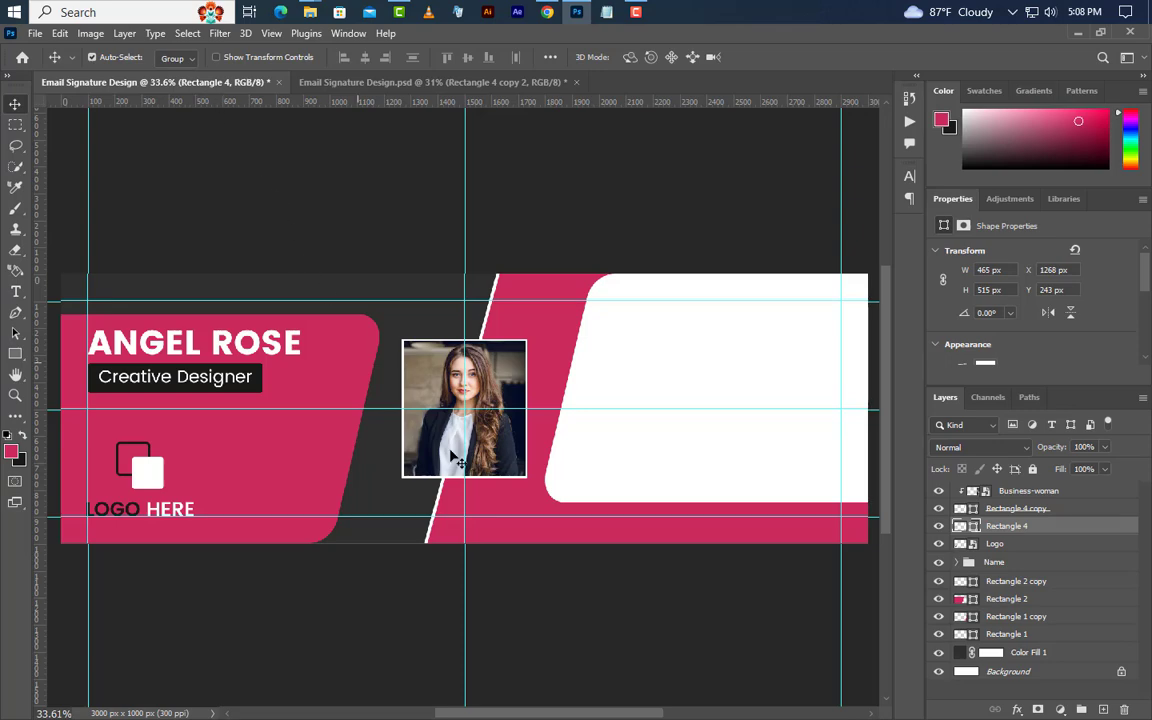
Add a black Multiply drop shadow to the white frame layer.
right_click(1049, 531)
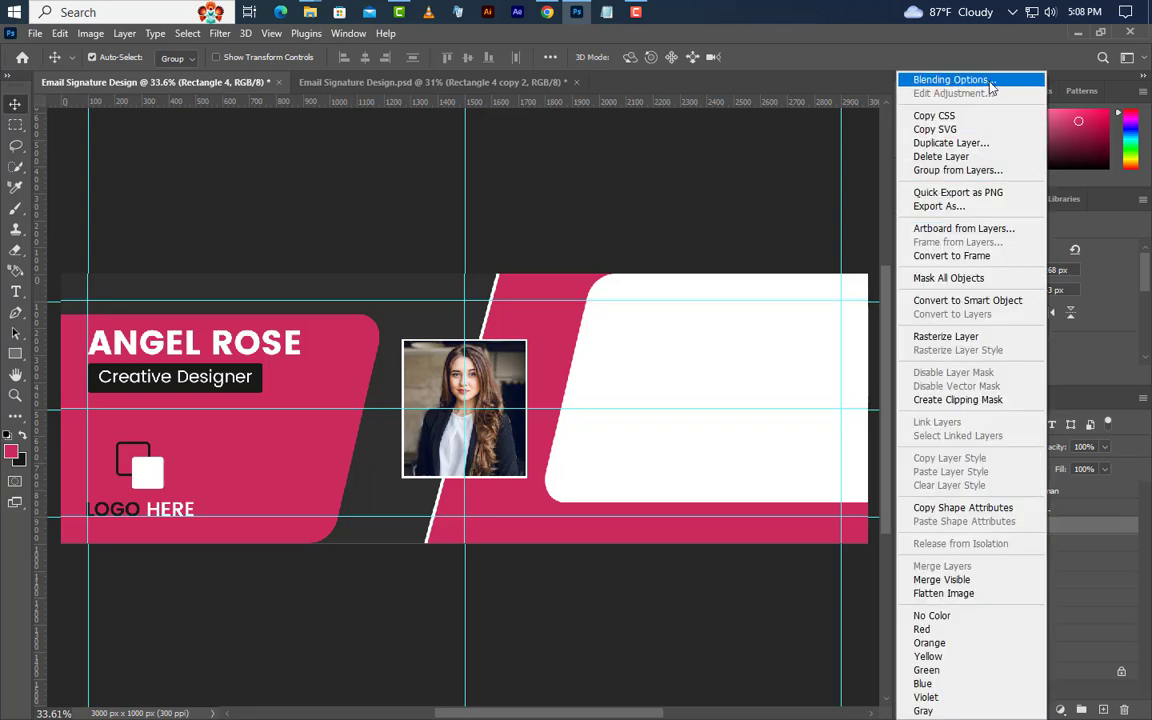
left_click(930, 77)
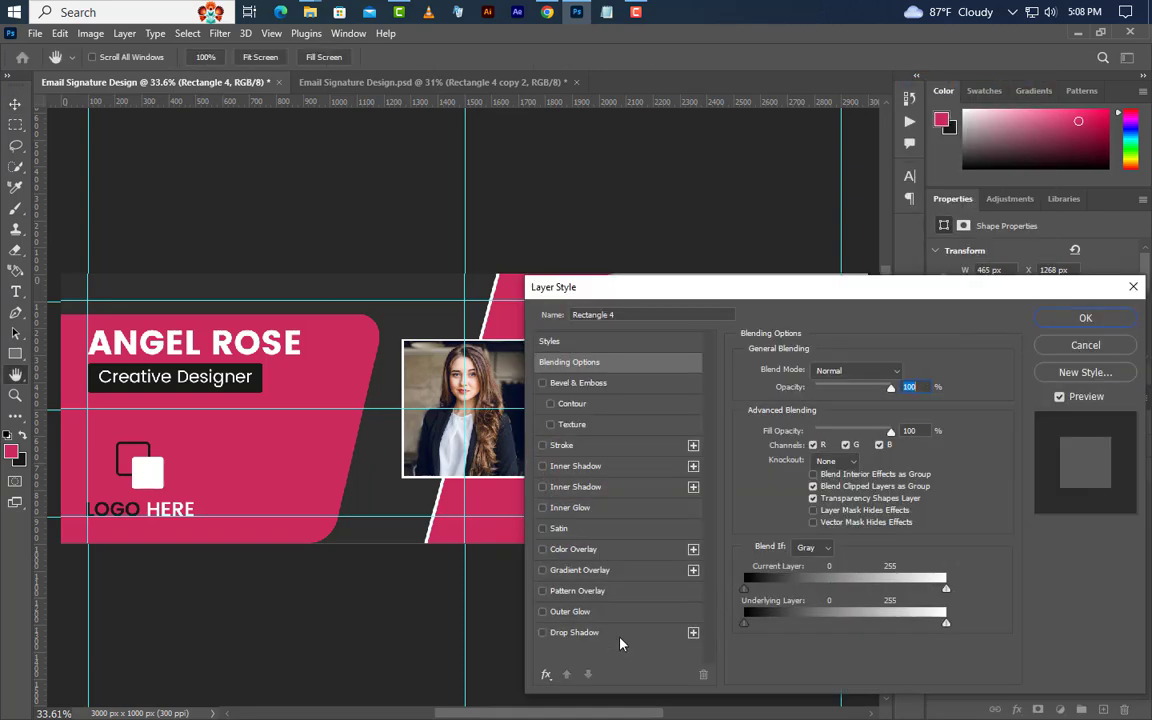
left_click(572, 632)
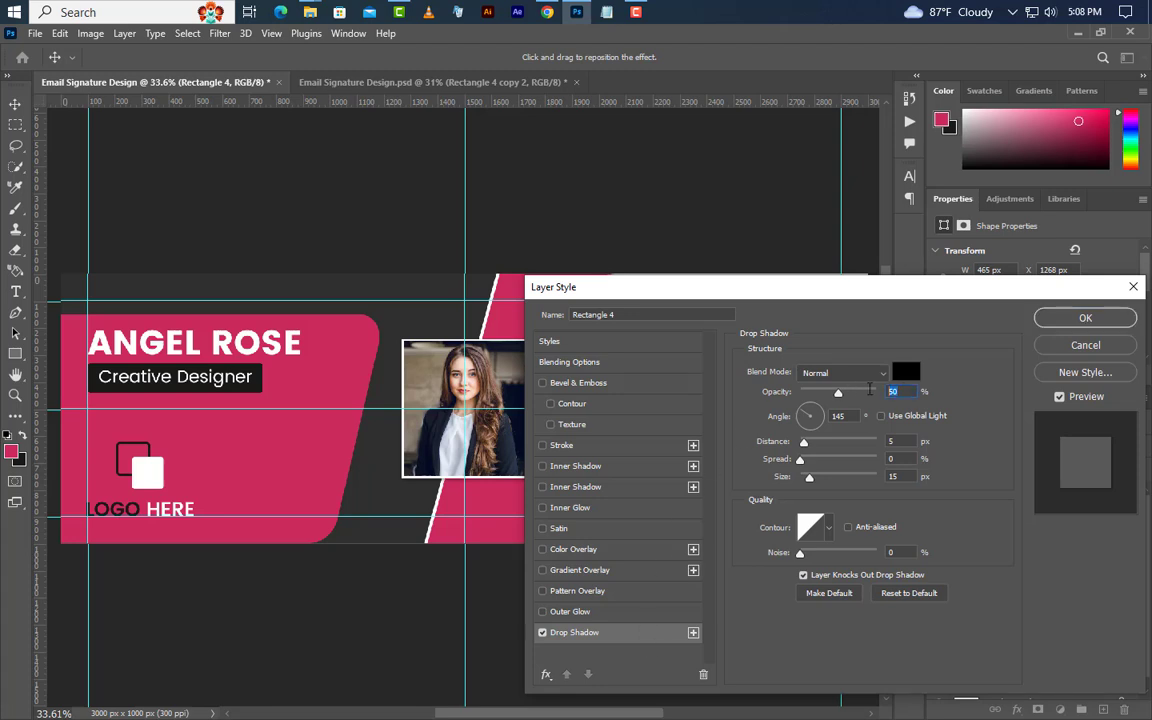
key("Tab")
key("Tab")
key("Tab")
key("Tab")
left_click(906, 373)
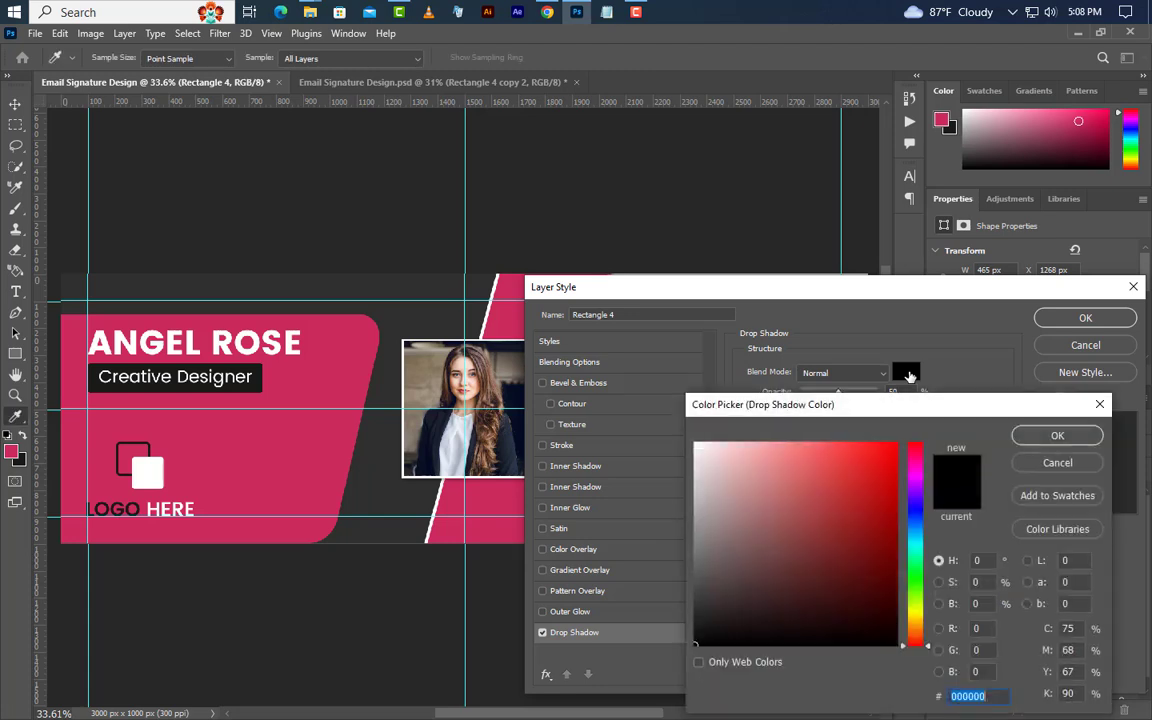
left_click(1057, 435)
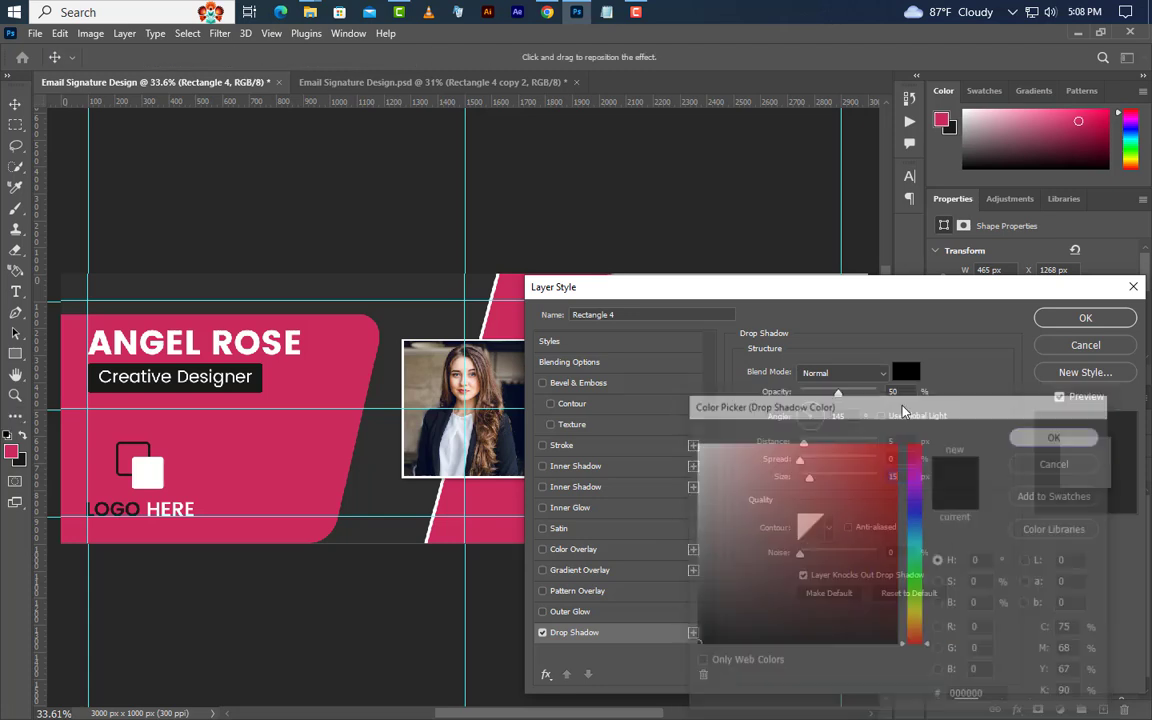
left_click(845, 372)
left_click(818, 336)
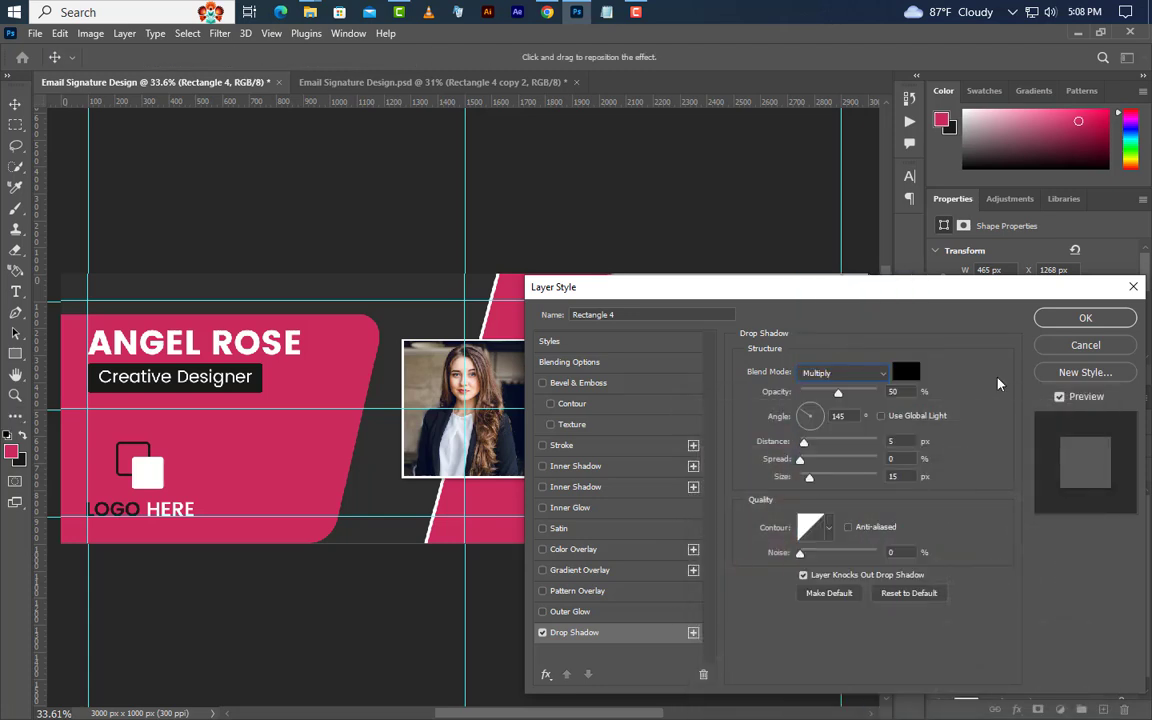
left_click(1096, 322)
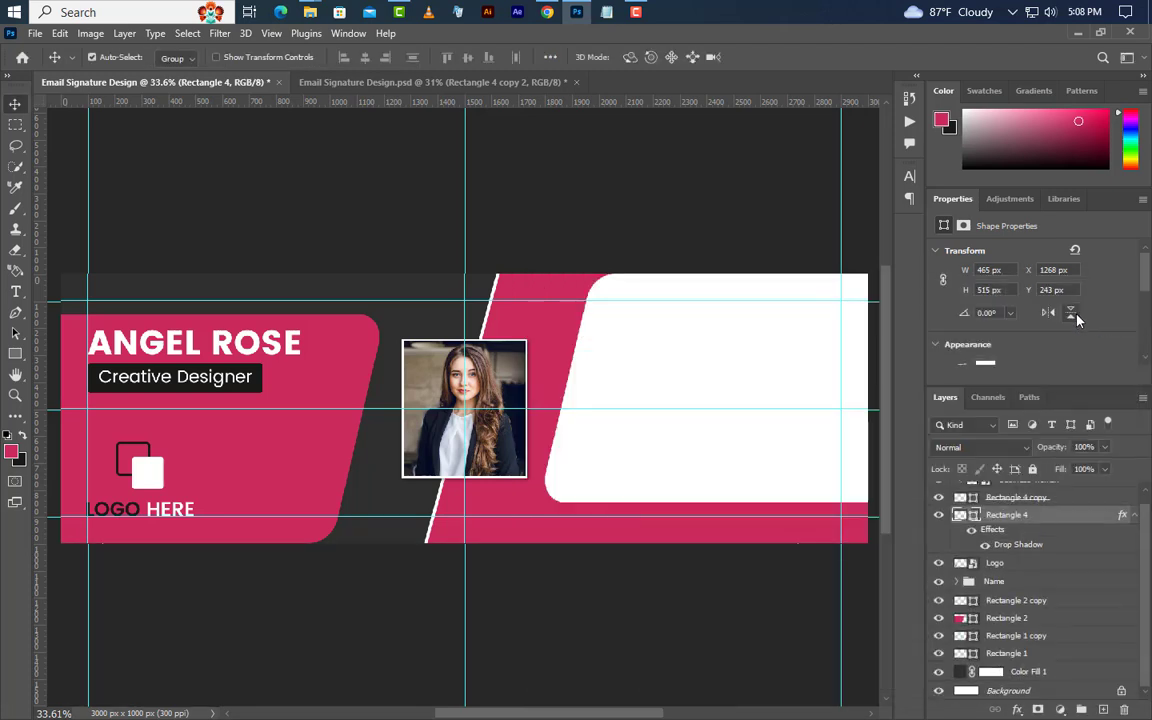
Round the frame's corners to 25 px and the photo's corners to 20 px.
scroll(1076, 325, "down", 3)
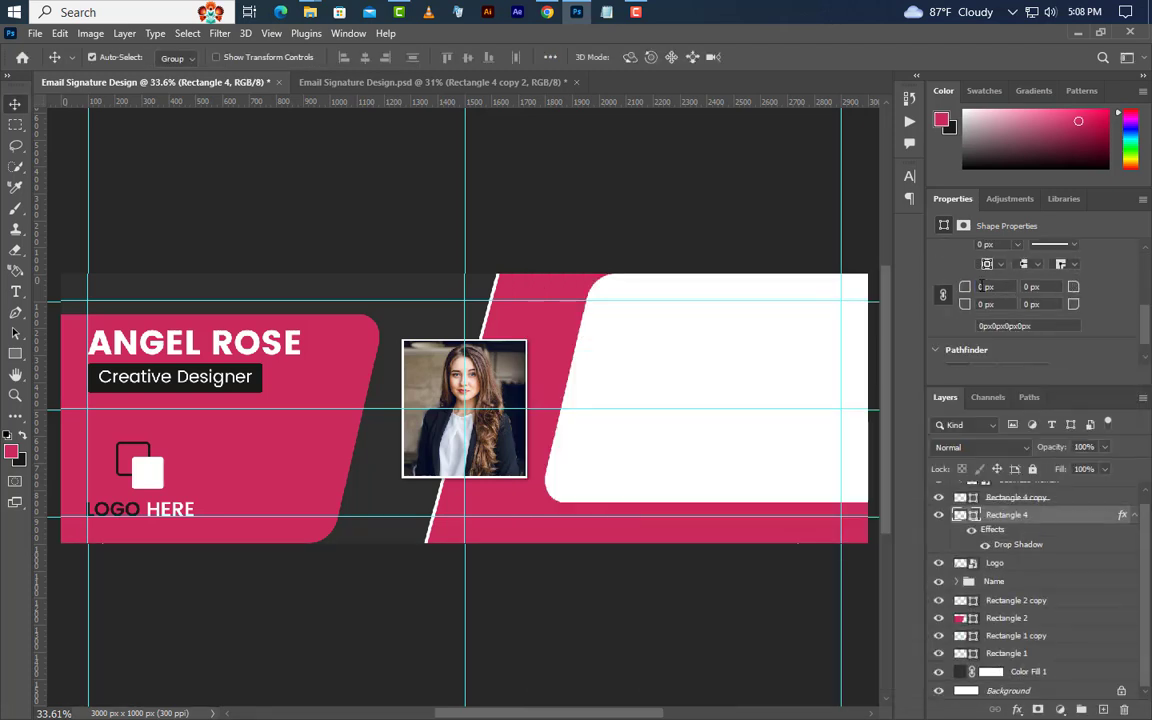
type("25")
key("Return")
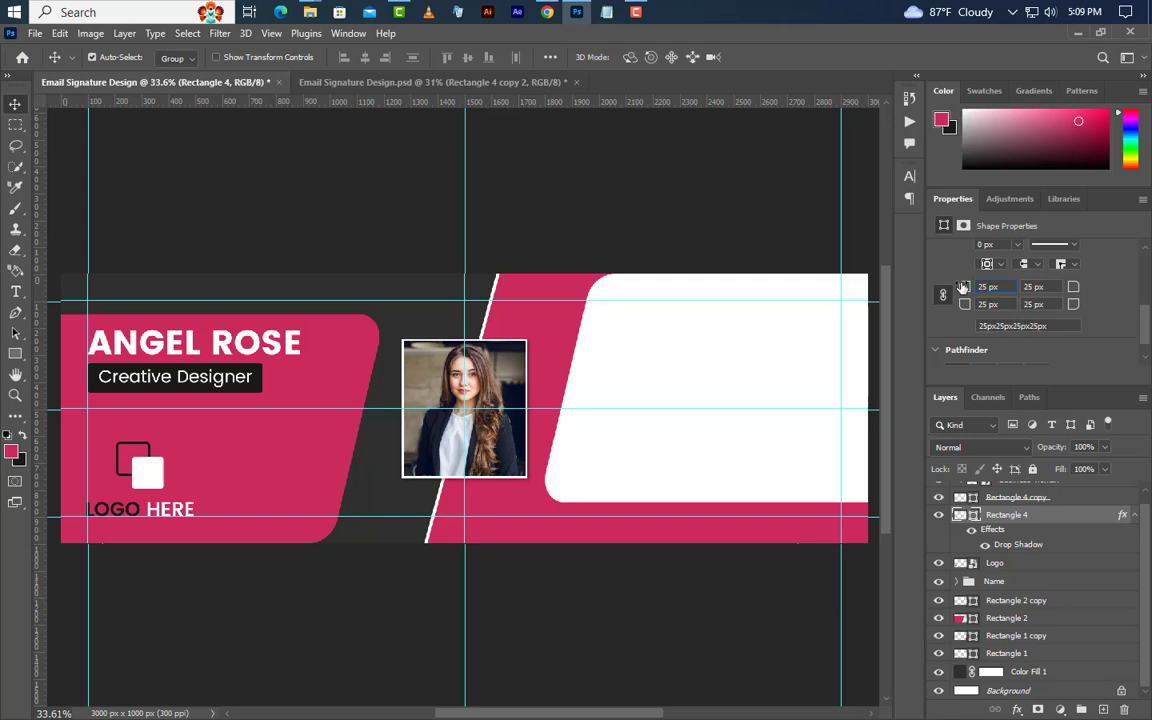
left_click(1040, 497)
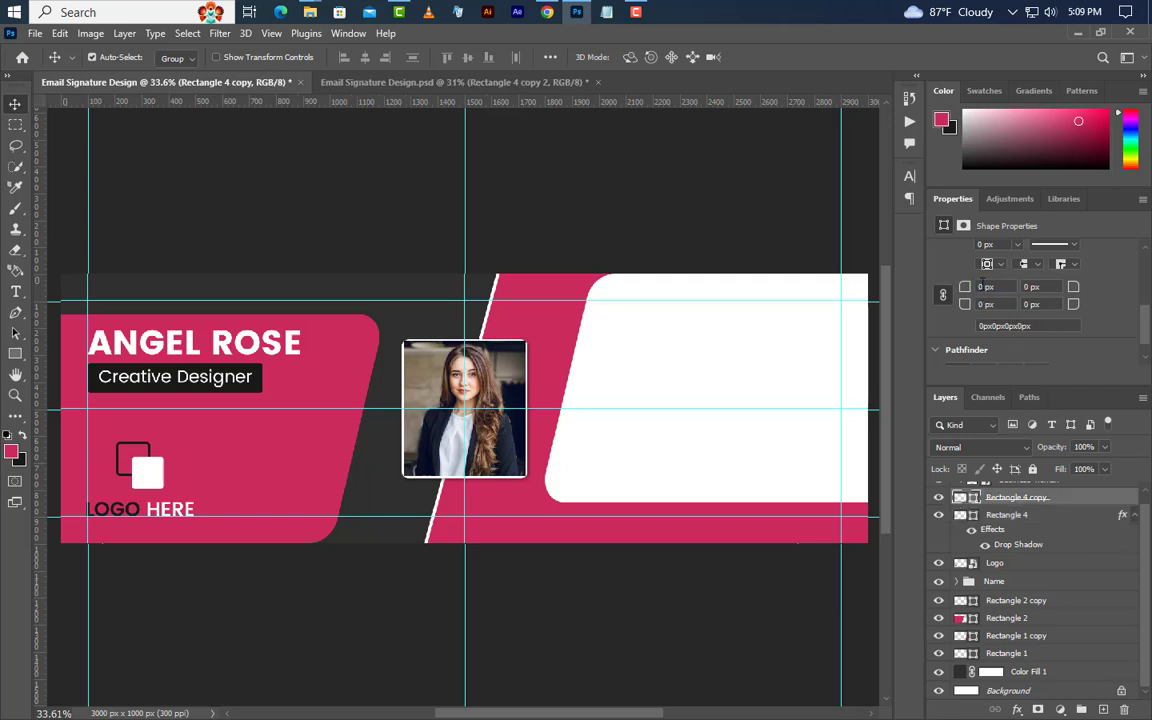
type("20")
key("Return")
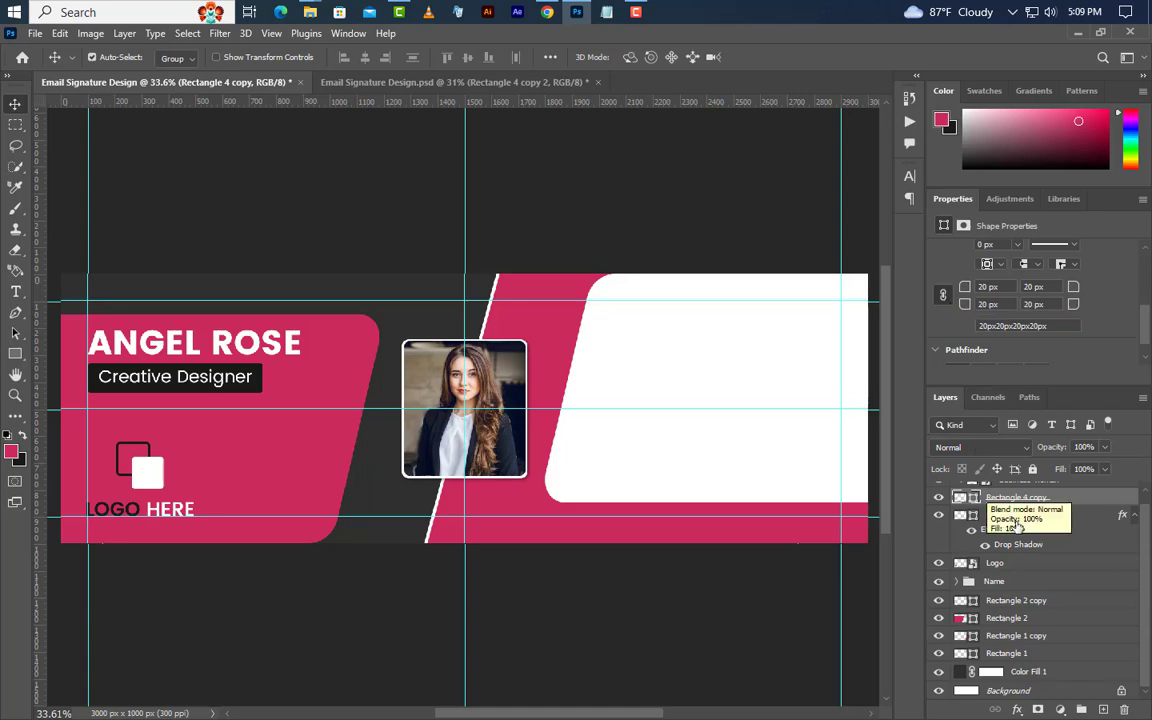
Duplicate the white frame layer and remove the drop shadow from one copy.
left_click(970, 515)
right_click(970, 515)
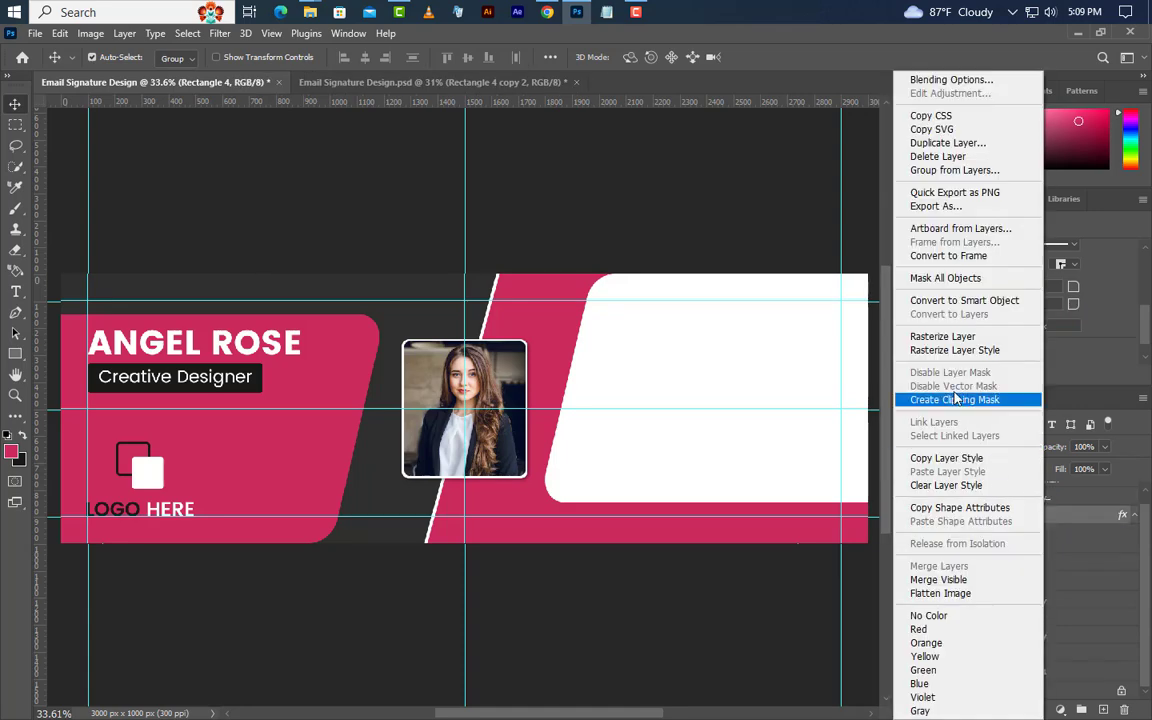
left_click(955, 143)
left_click(722, 216)
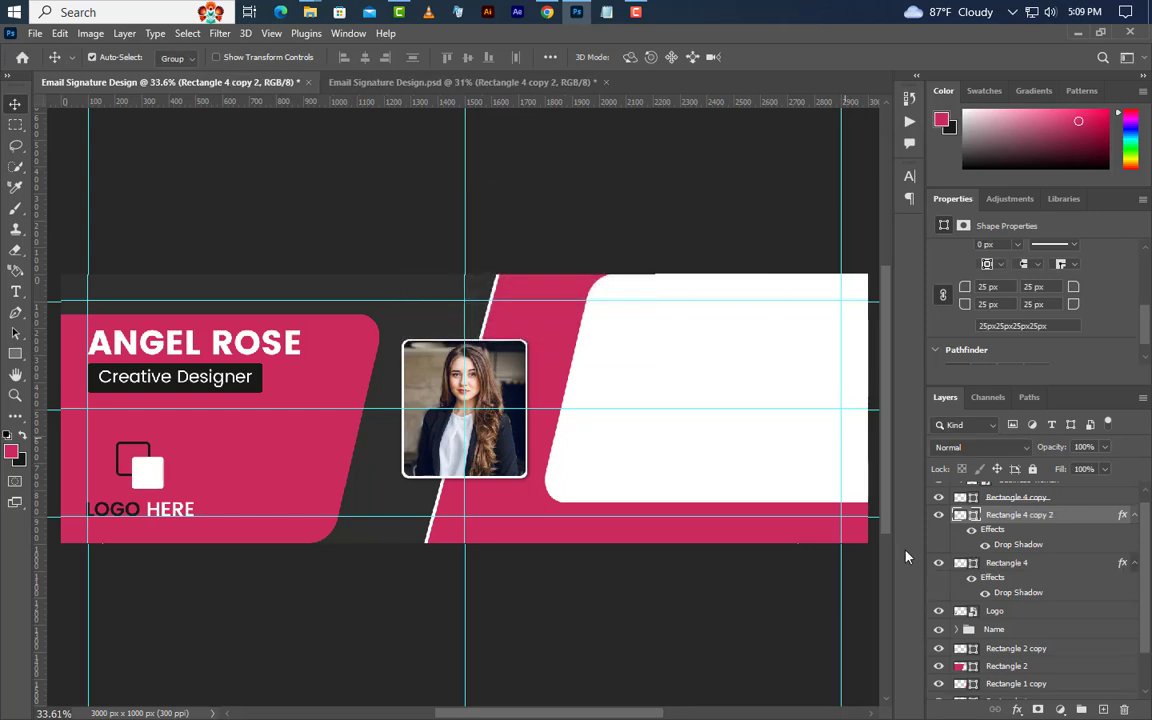
left_click_drag(1044, 575, 1117, 630)
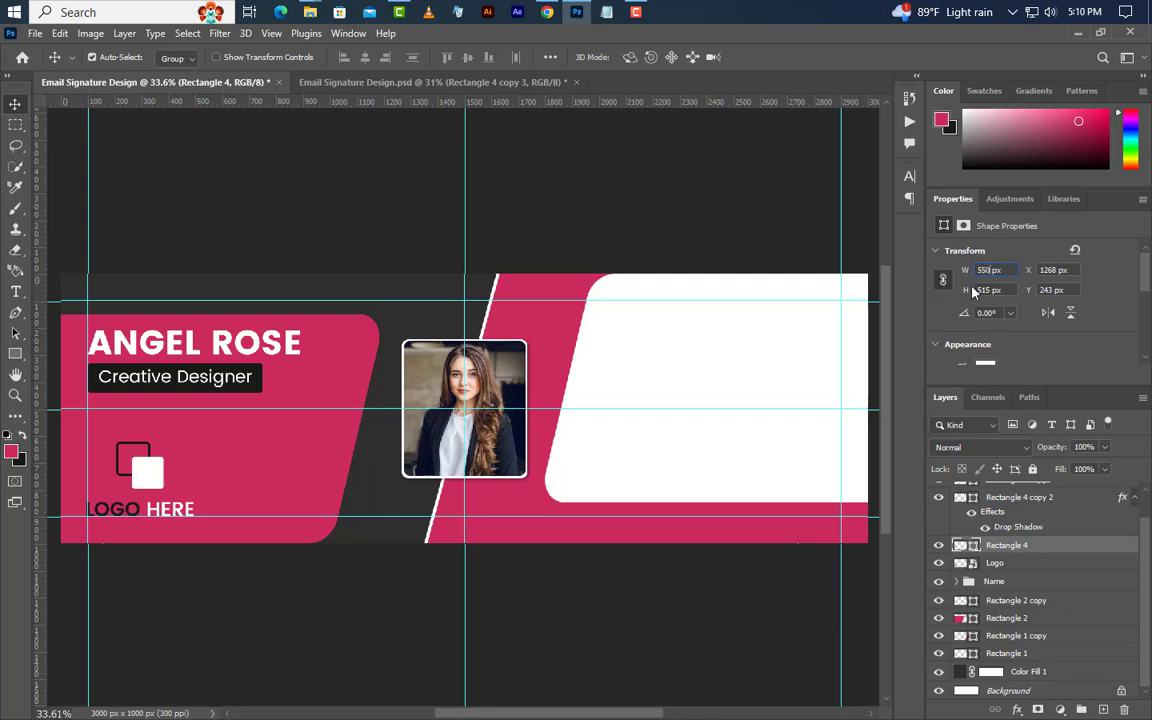
Stretch the frame taller and turn it into an unfilled 4 px outline.
left_click_drag(947, 290, 945, 290)
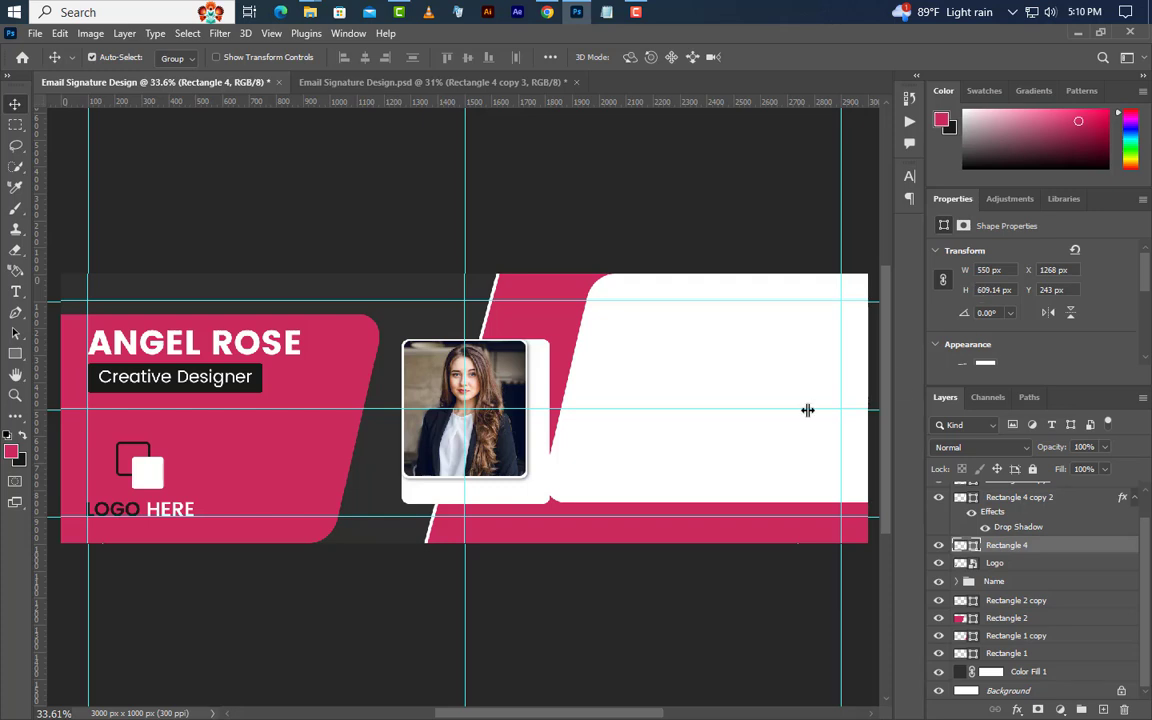
left_click(14, 355)
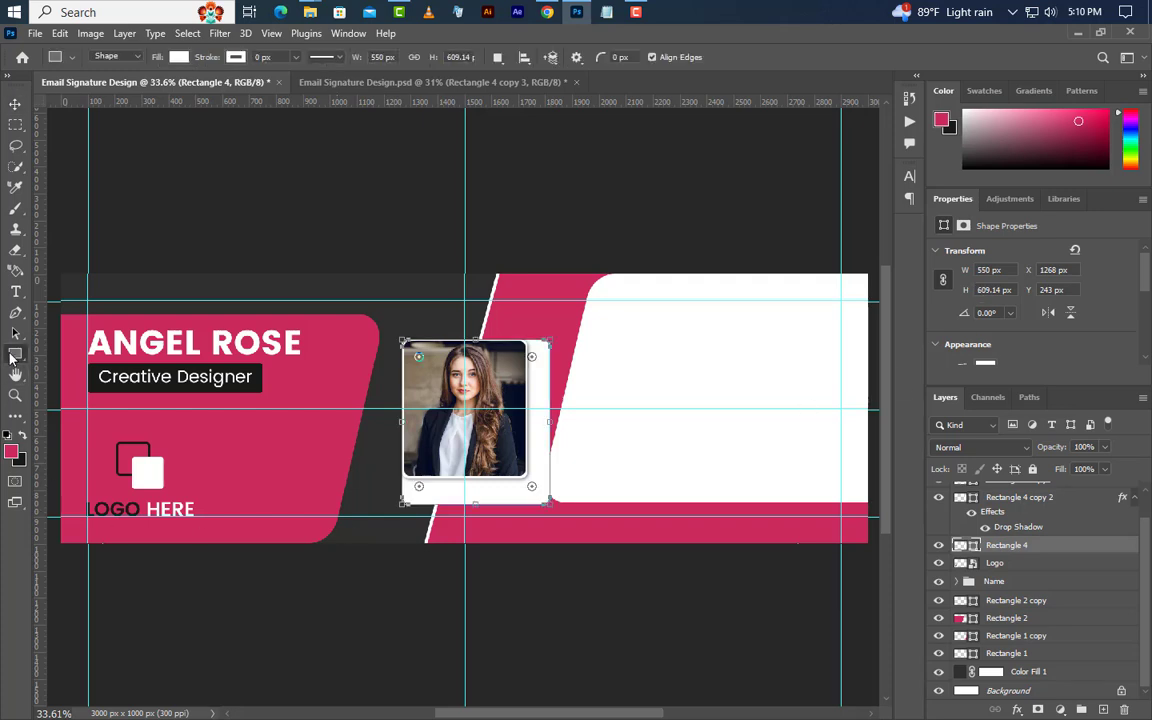
left_click(258, 56)
type("4")
key("Return")
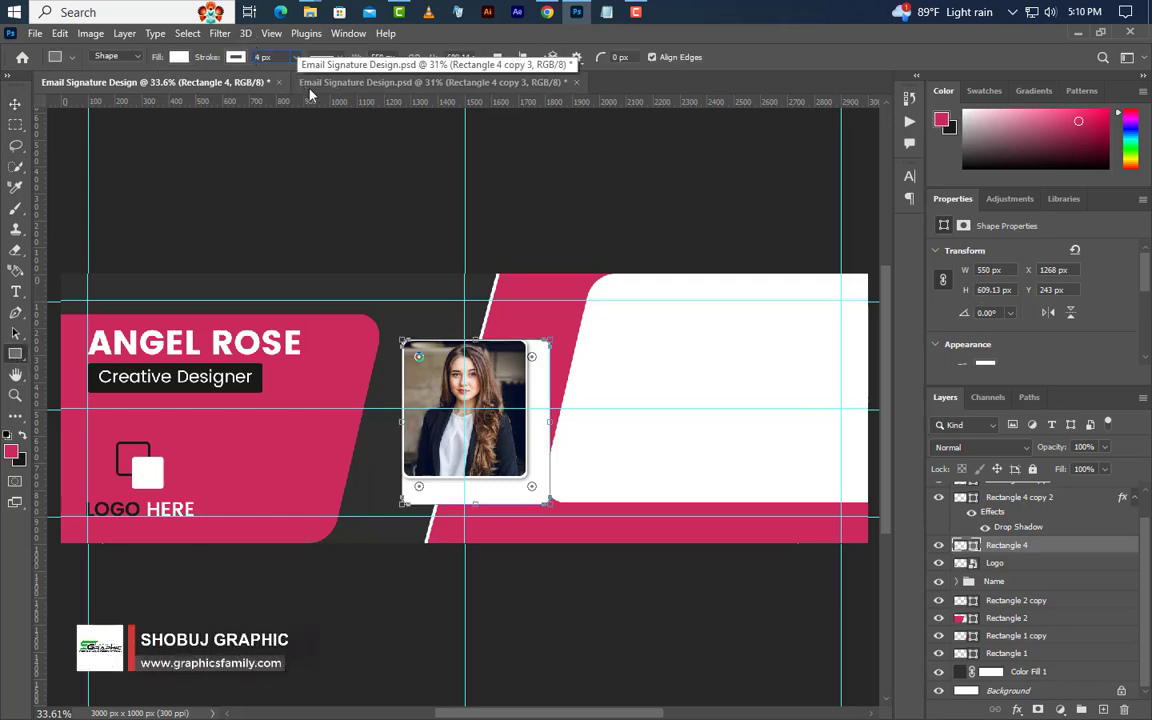
left_click(178, 56)
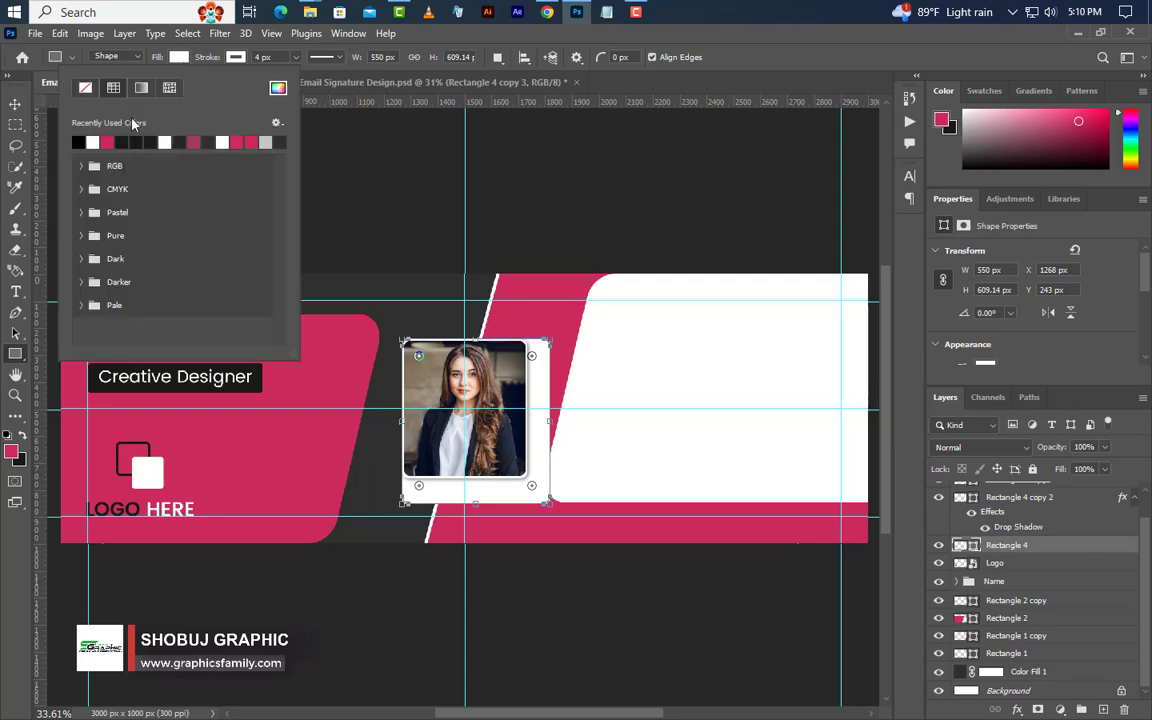
left_click(85, 88)
Give the outline frame a dark grey #303030 Color Overlay.
key("v")
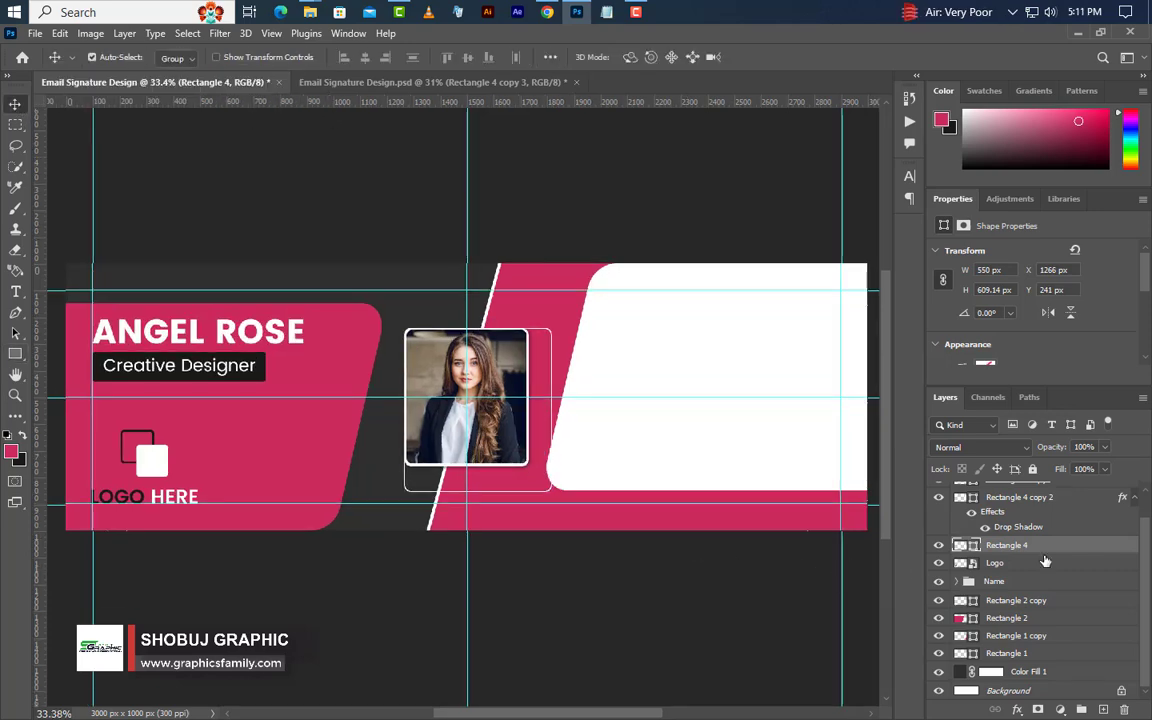
double_click(1067, 546)
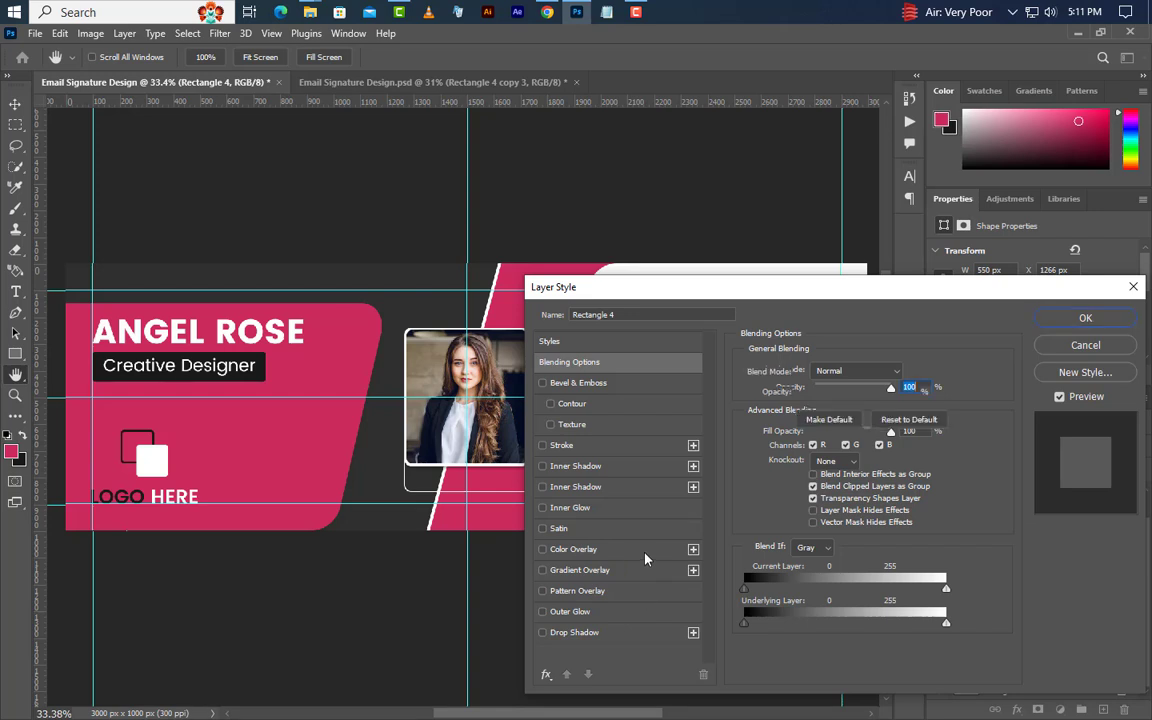
left_click(645, 559)
left_click(905, 371)
left_click(695, 607)
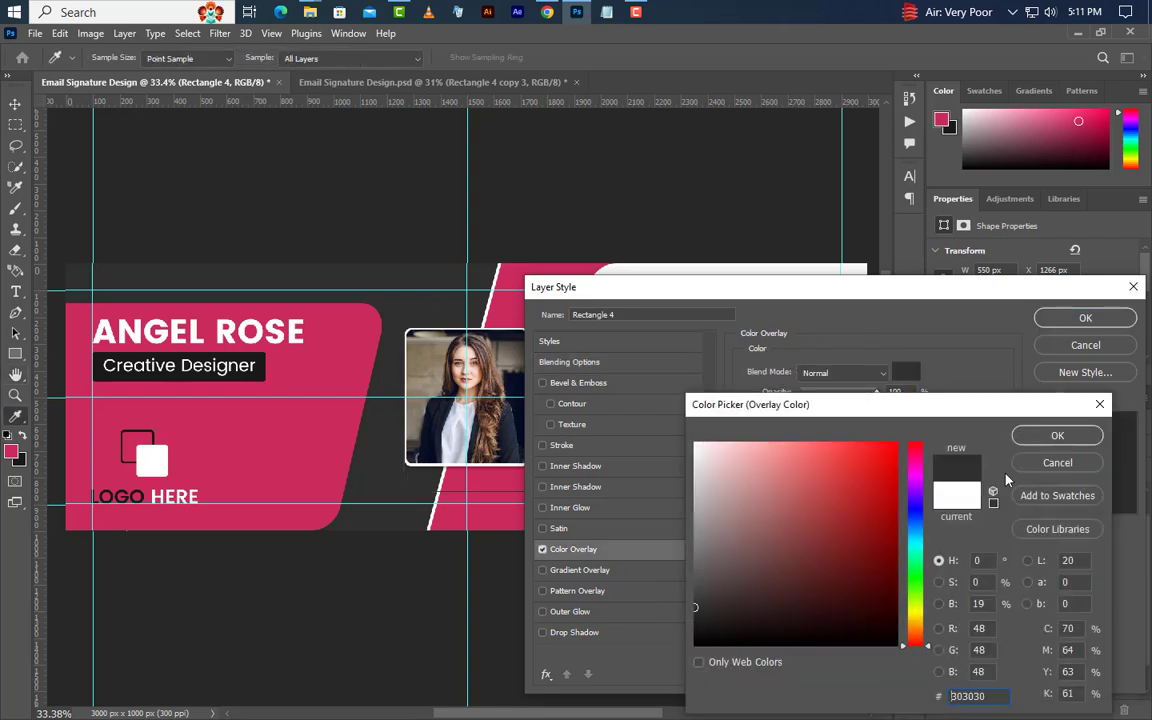
left_click(1057, 435)
Apply the grey overlay, move Rectangle 4 lower in the stack, and duplicate it as Rectangle 4 copy 3.
left_click(1085, 317)
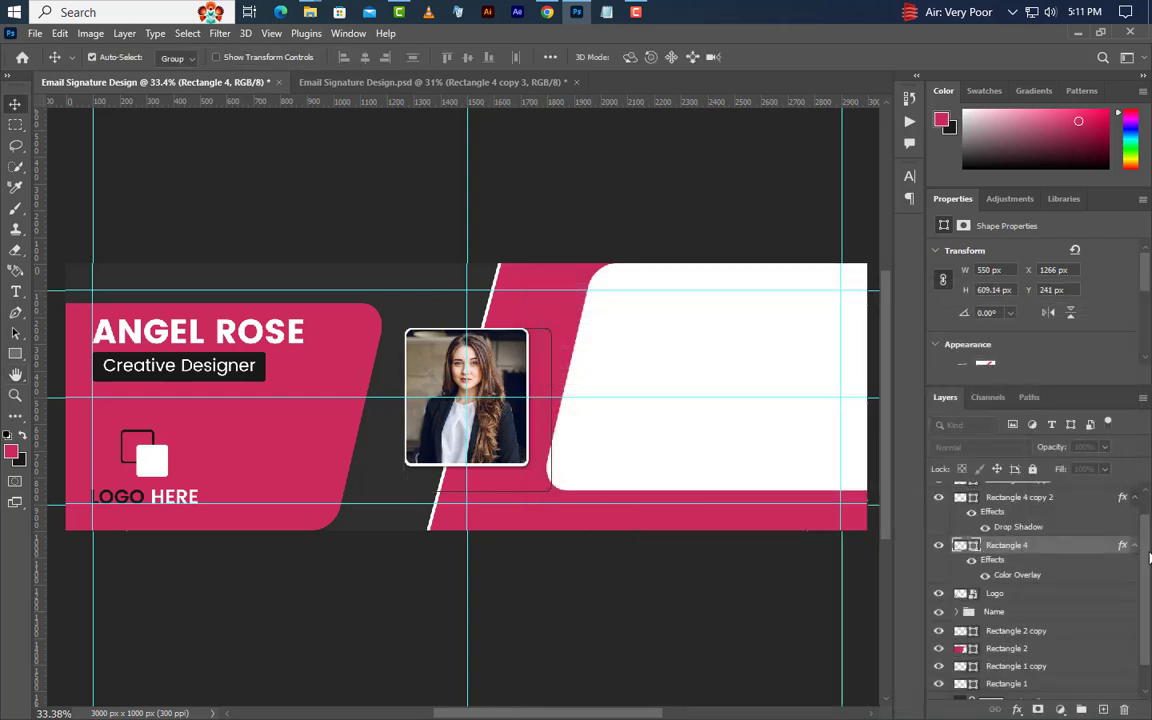
left_click_drag(1084, 546, 1084, 627)
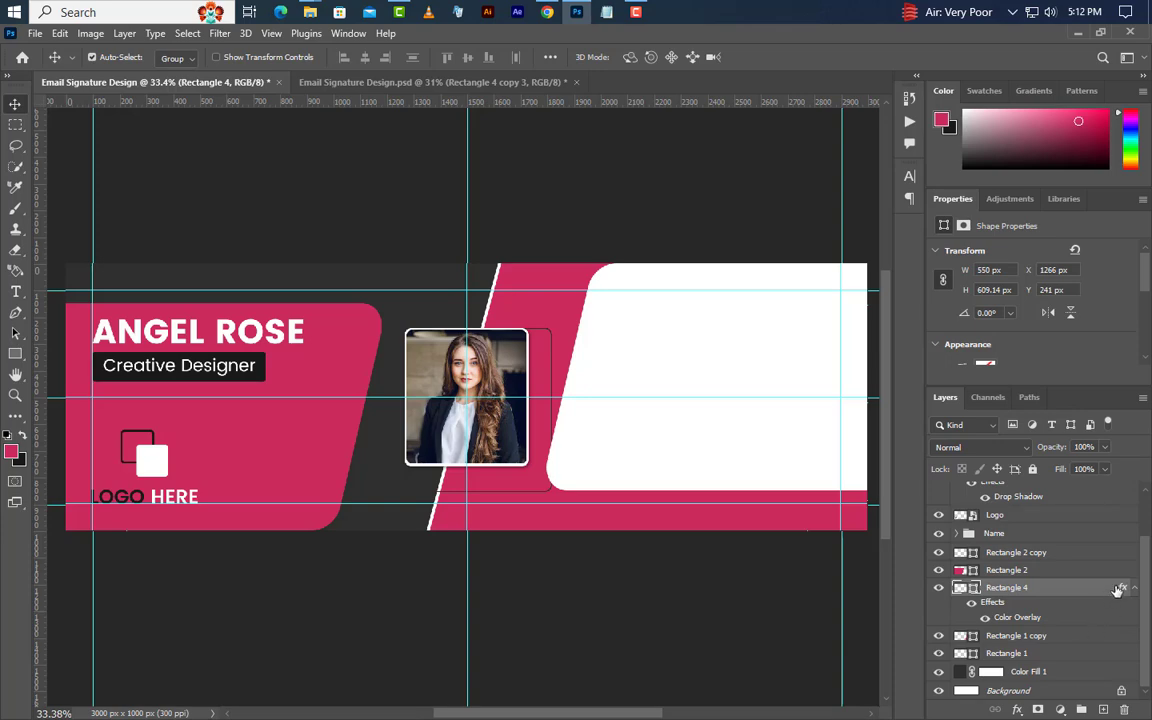
left_click(1135, 589)
right_click(1081, 624)
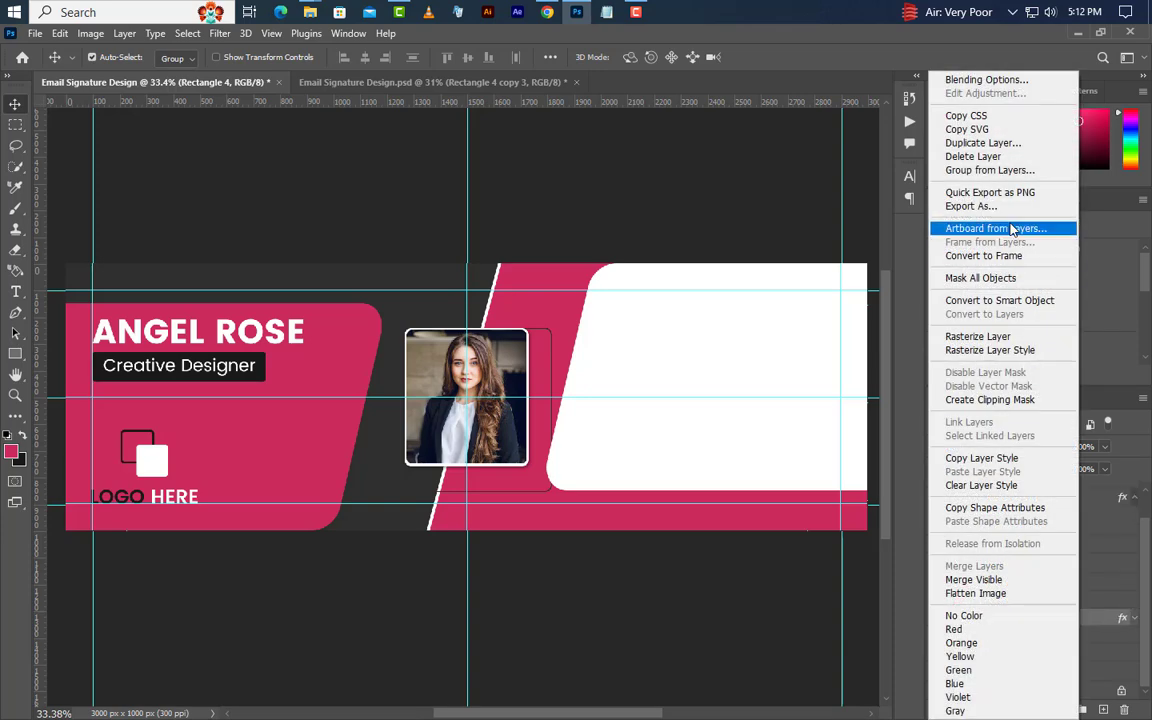
left_click(1009, 145)
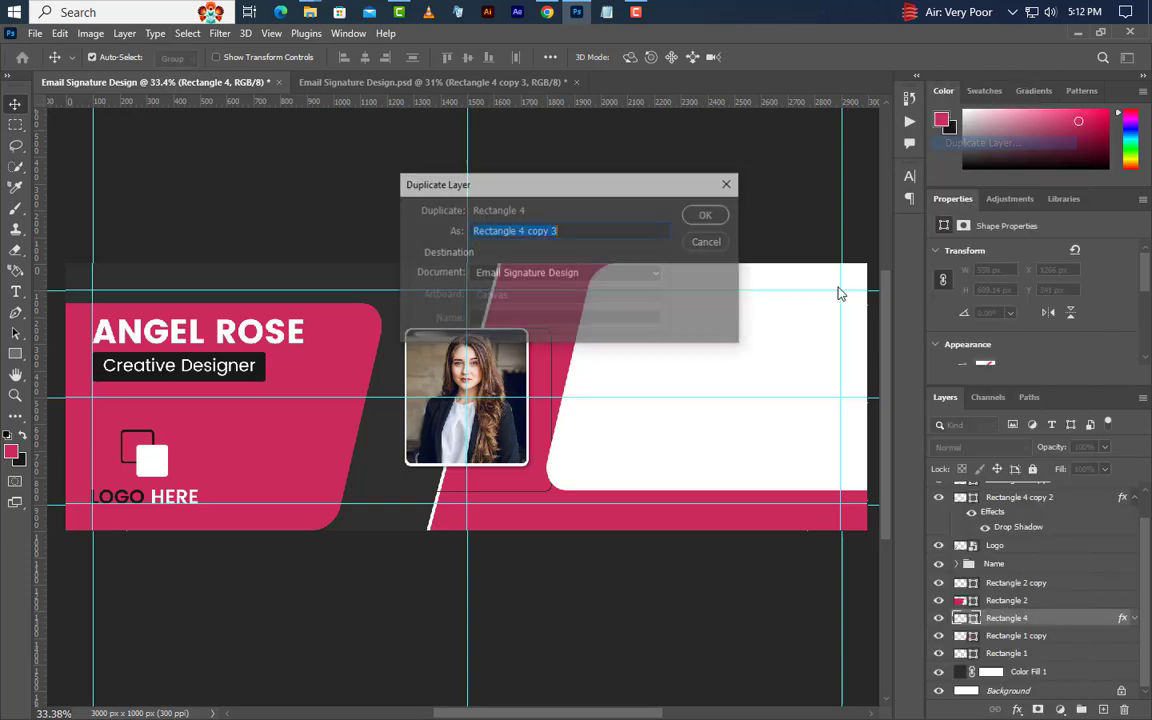
left_click(702, 213)
Clip Rectangle 4 to the layer beneath and move copy 3 just above Color Fill 1.
right_click(1064, 637)
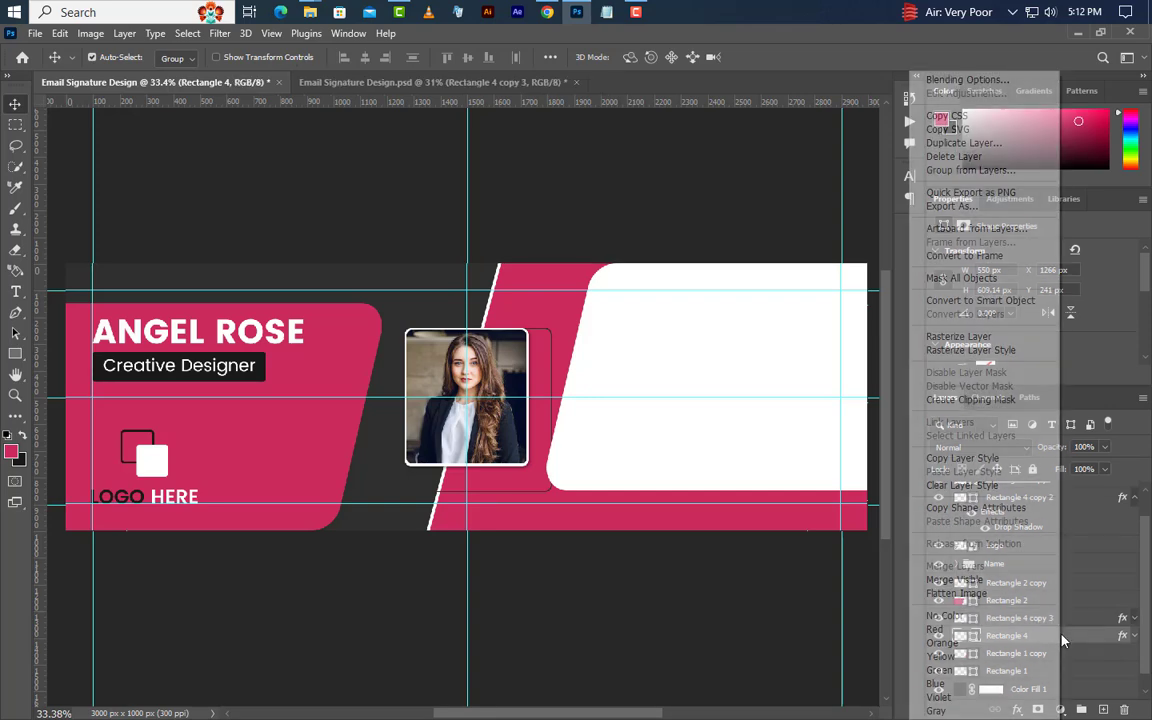
left_click(988, 401)
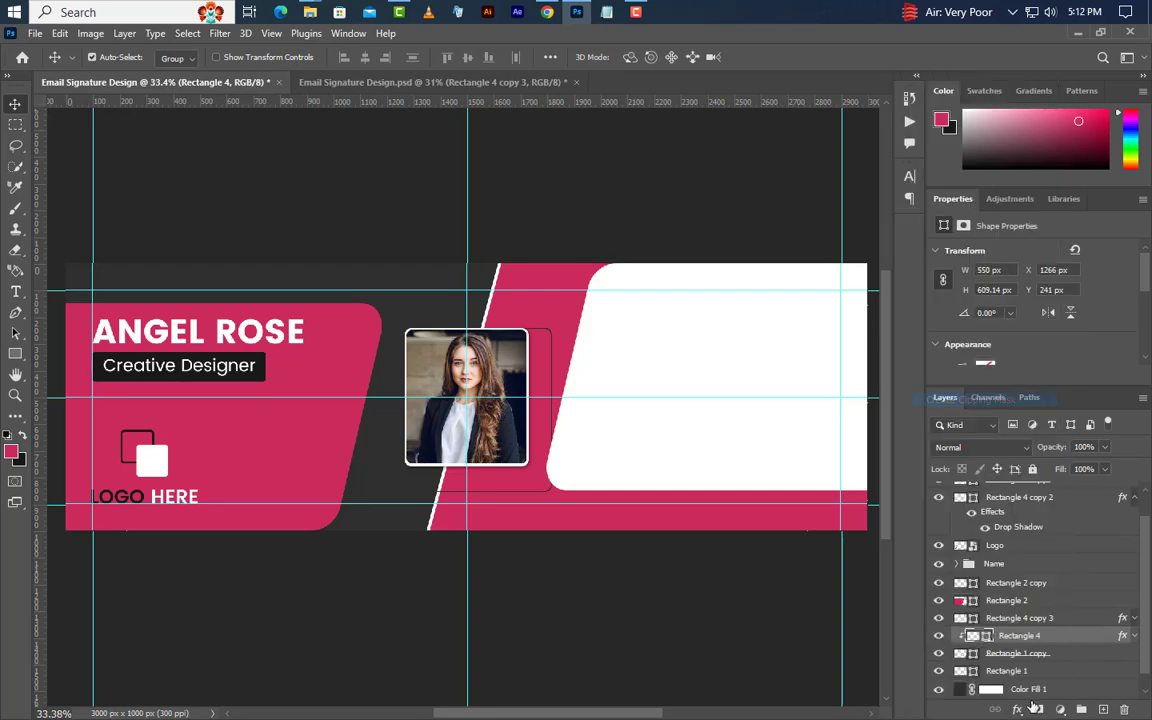
left_click(1055, 619)
left_click_drag(1089, 619, 1080, 660)
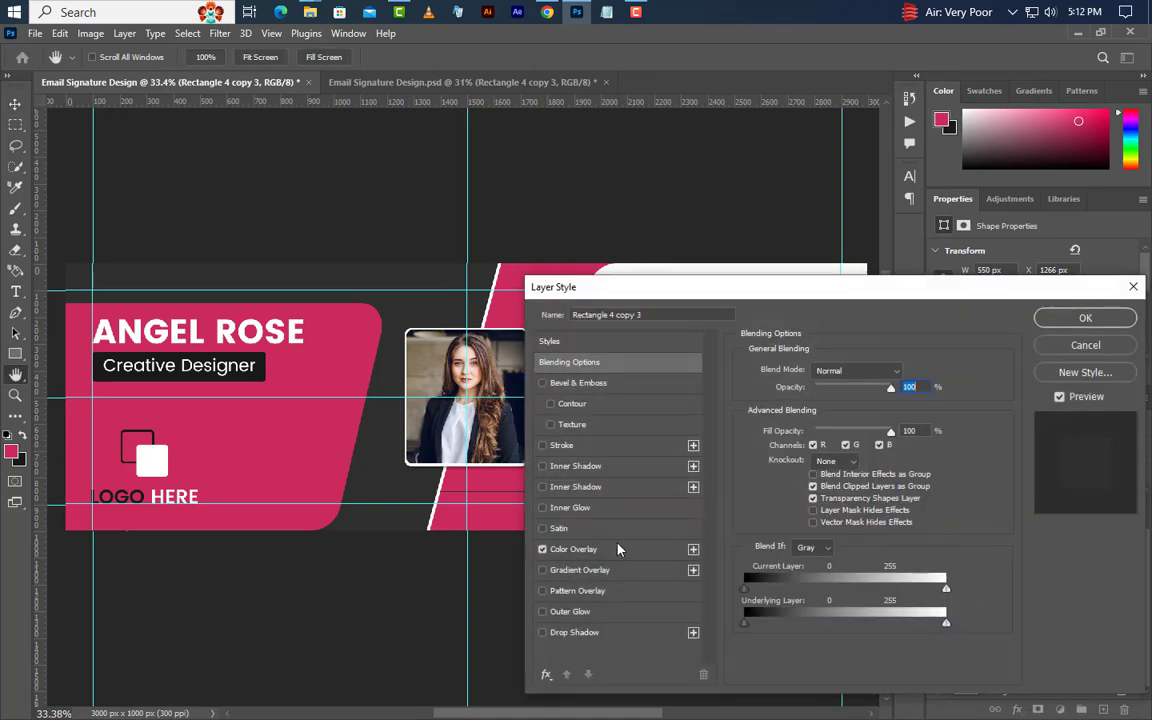
Give Rectangle 4 copy 3 a pink Color Overlay sampled from the banner.
left_click(600, 550)
left_click(905, 372)
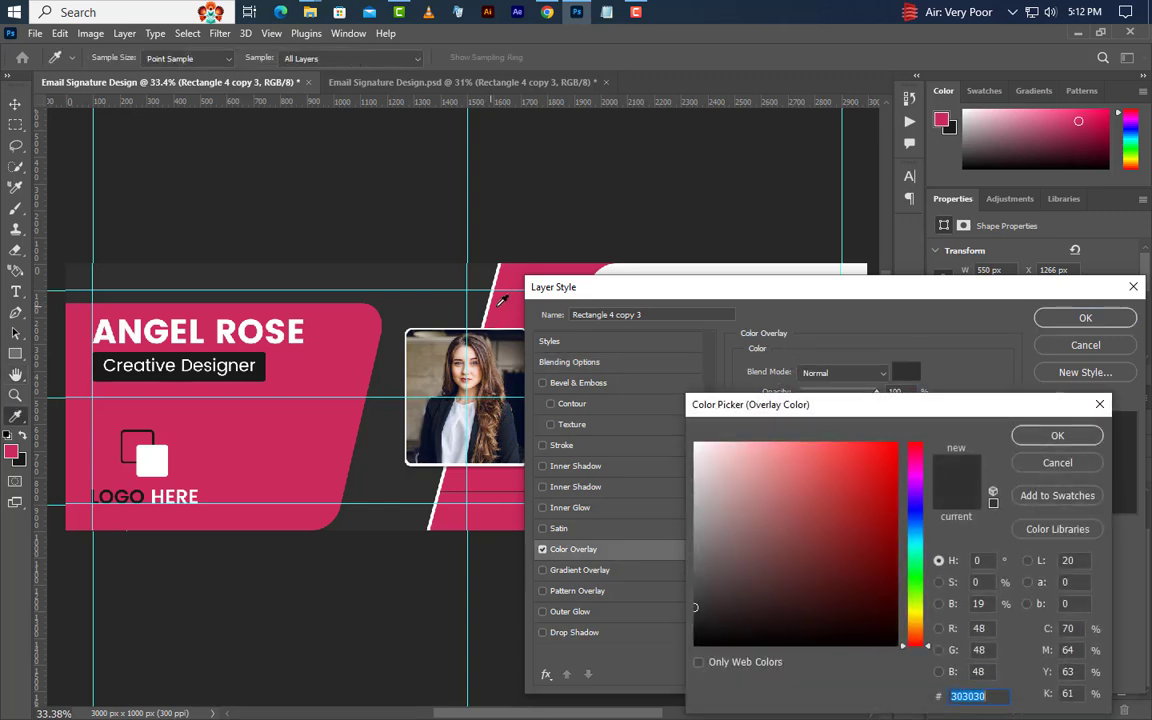
left_click(509, 303)
left_click(1057, 436)
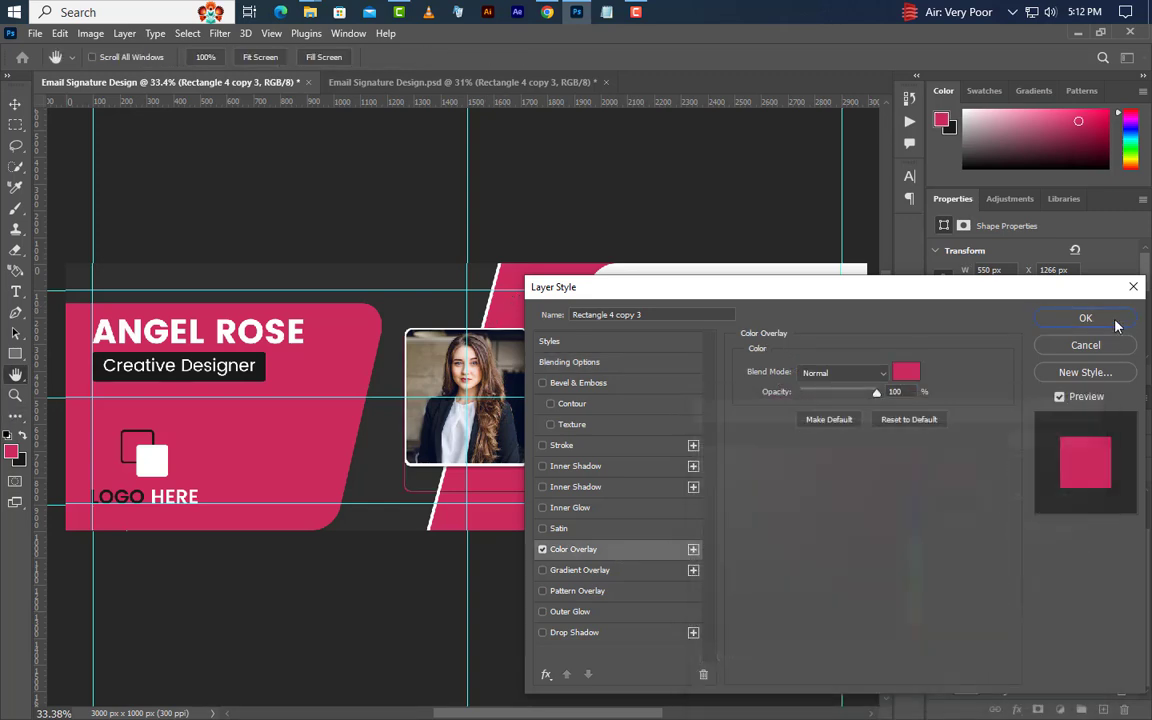
left_click(1100, 318)
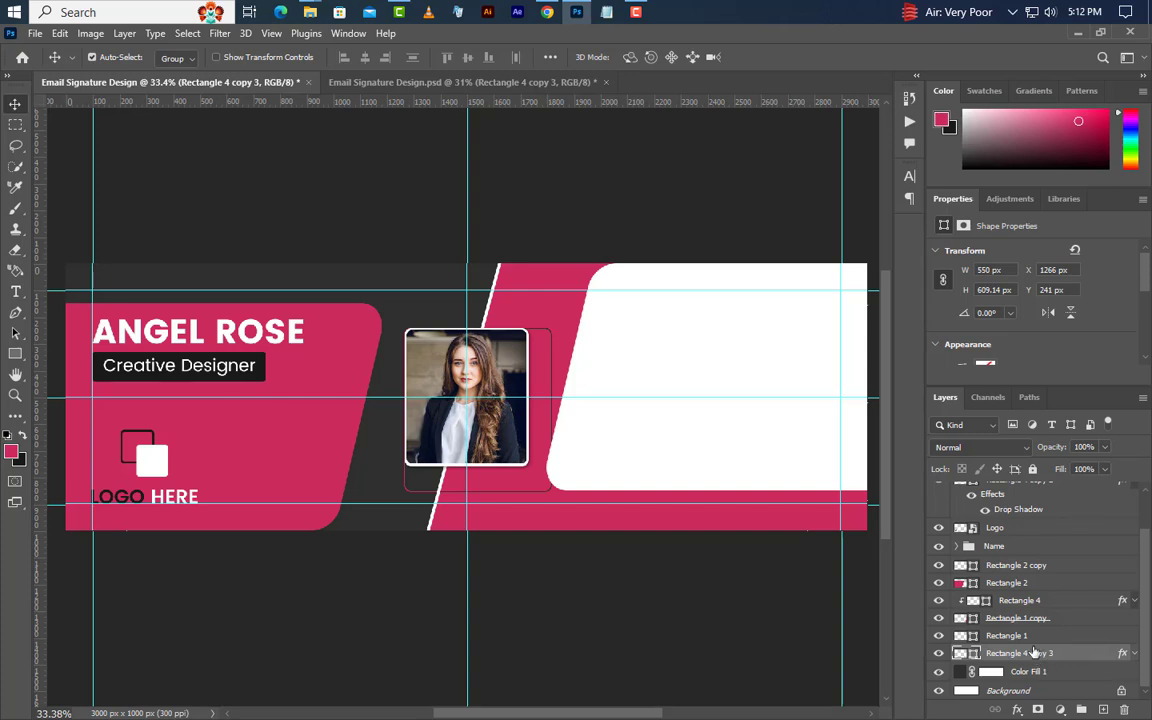
Center both outline frames horizontally and vertically on the photo, then deselect.
left_click(1035, 603, "ctrl")
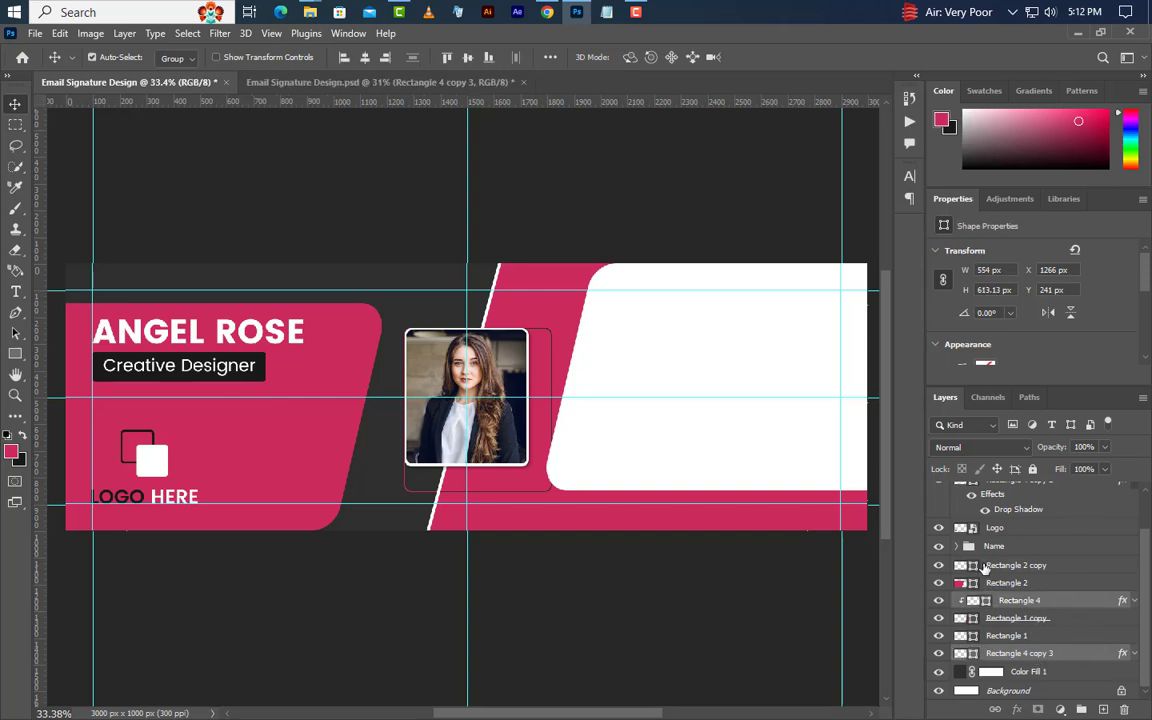
scroll(985, 568, "up", 2)
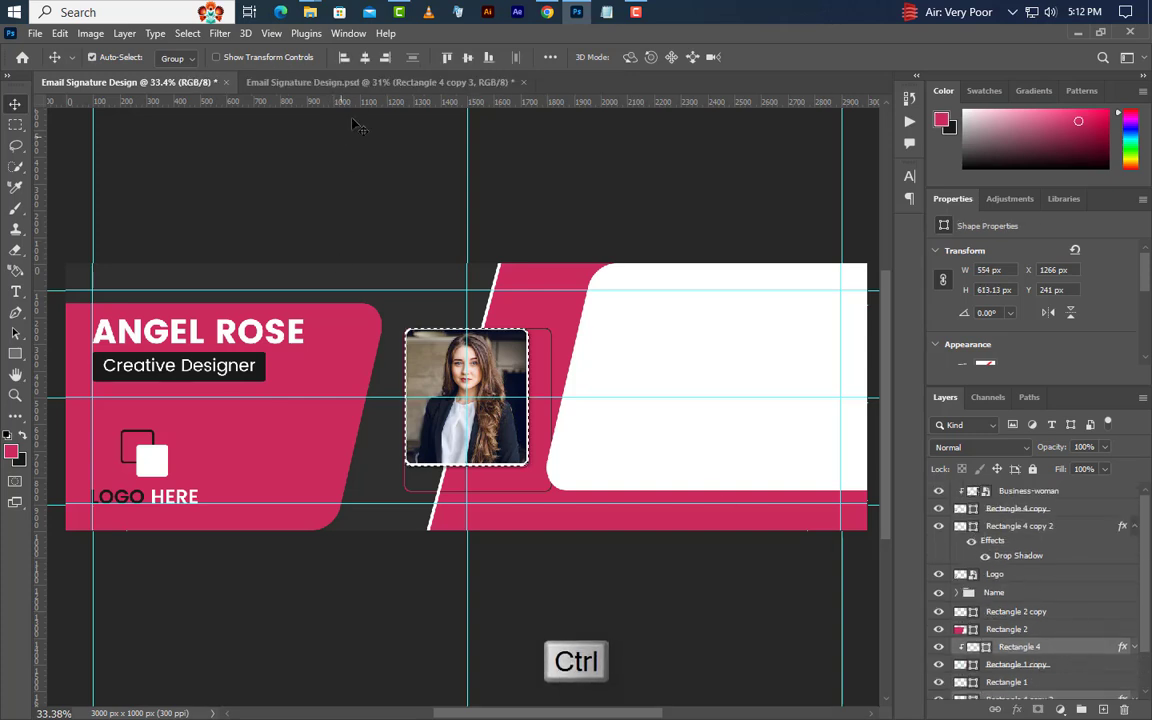
left_click(365, 57)
left_click(467, 57)
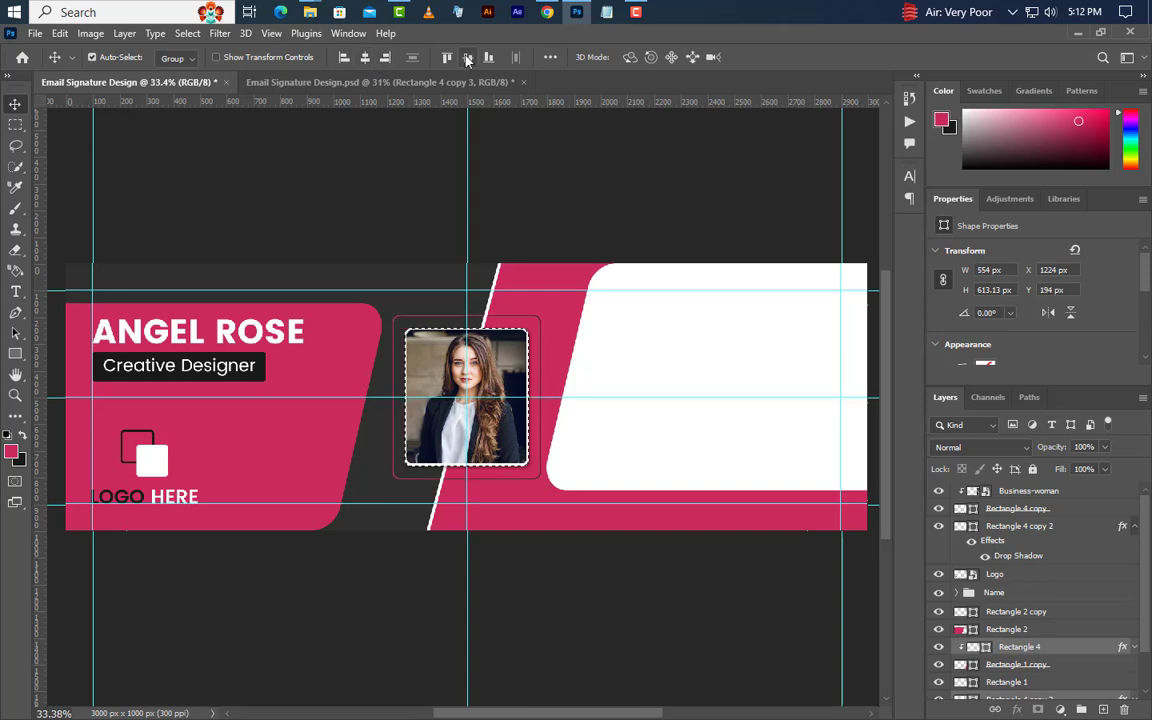
left_click(187, 33)
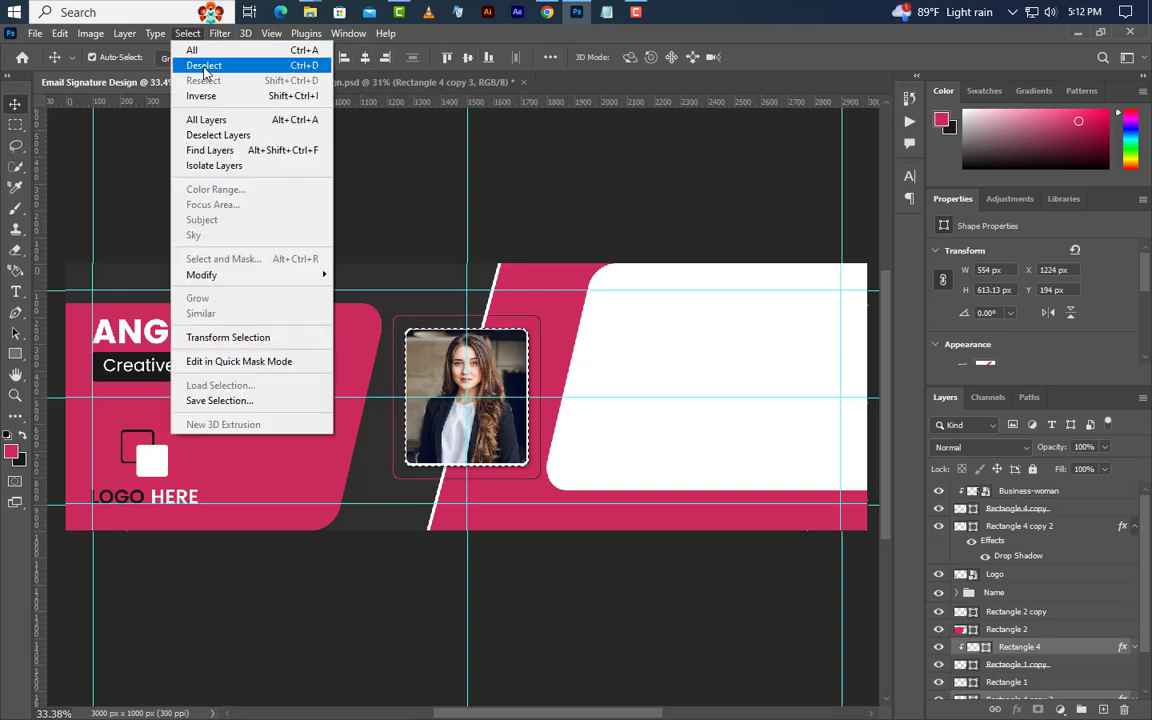
left_click(204, 67)
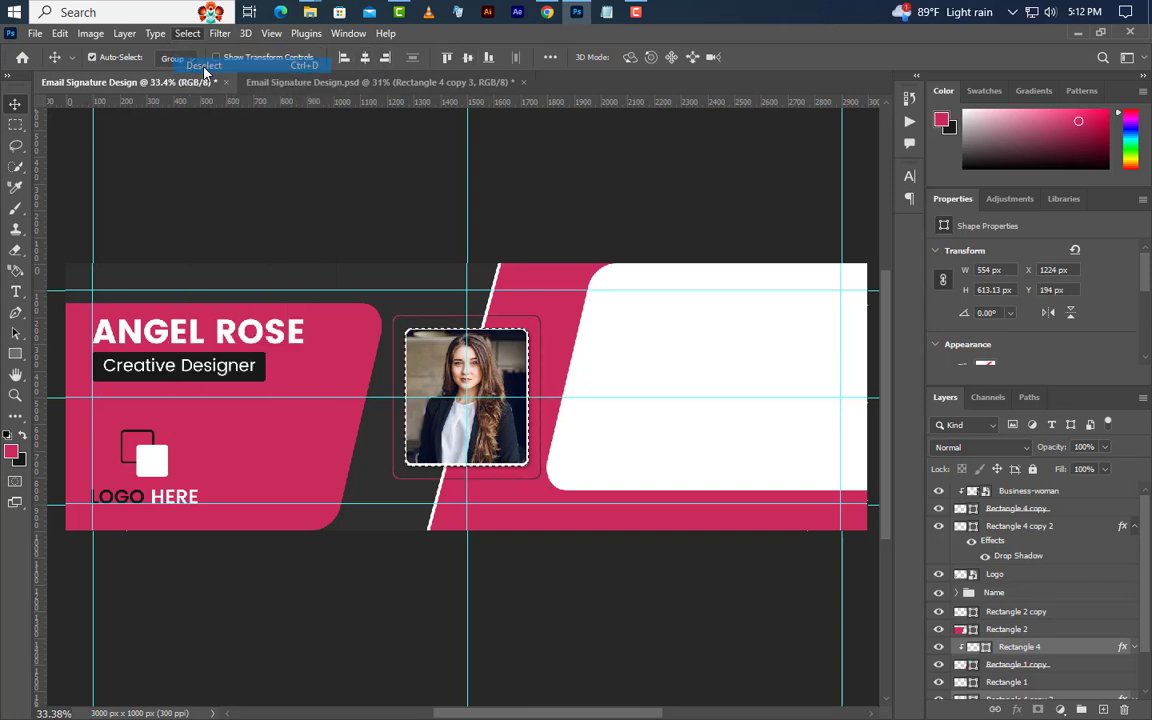
left_click(1028, 614)
Draw a small circle on the frame's top edge on a new layer and fill it white.
scroll(515, 300, "up", 5)
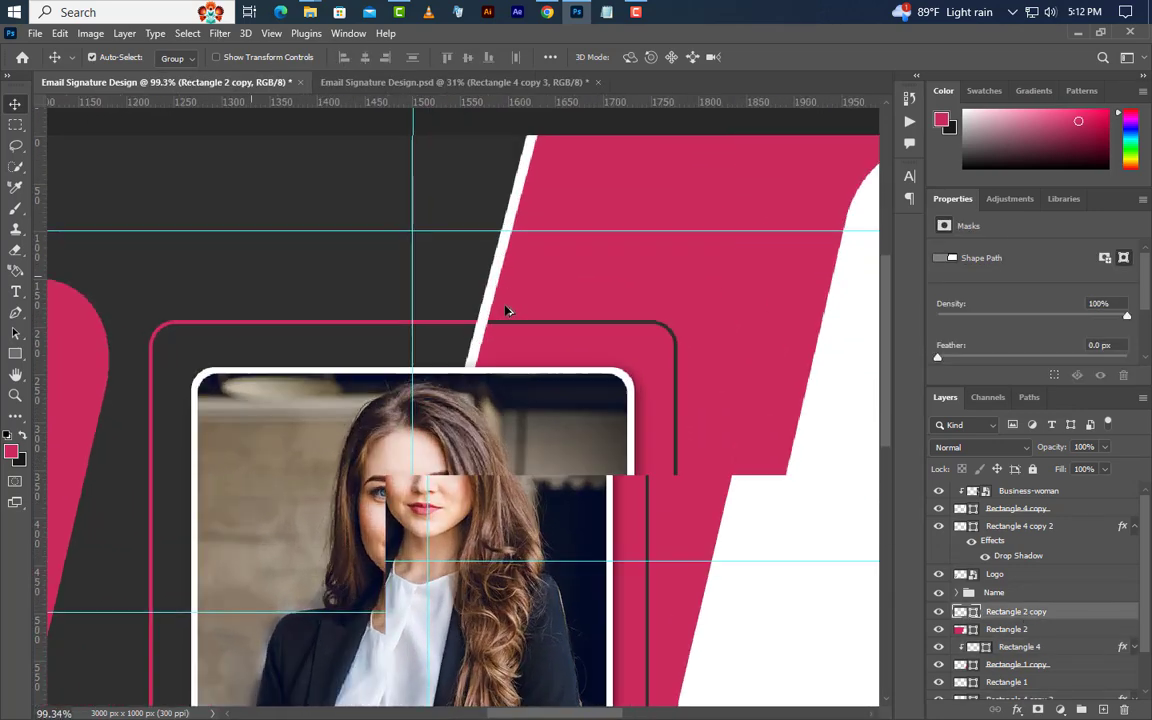
scroll(507, 311, "up", 2)
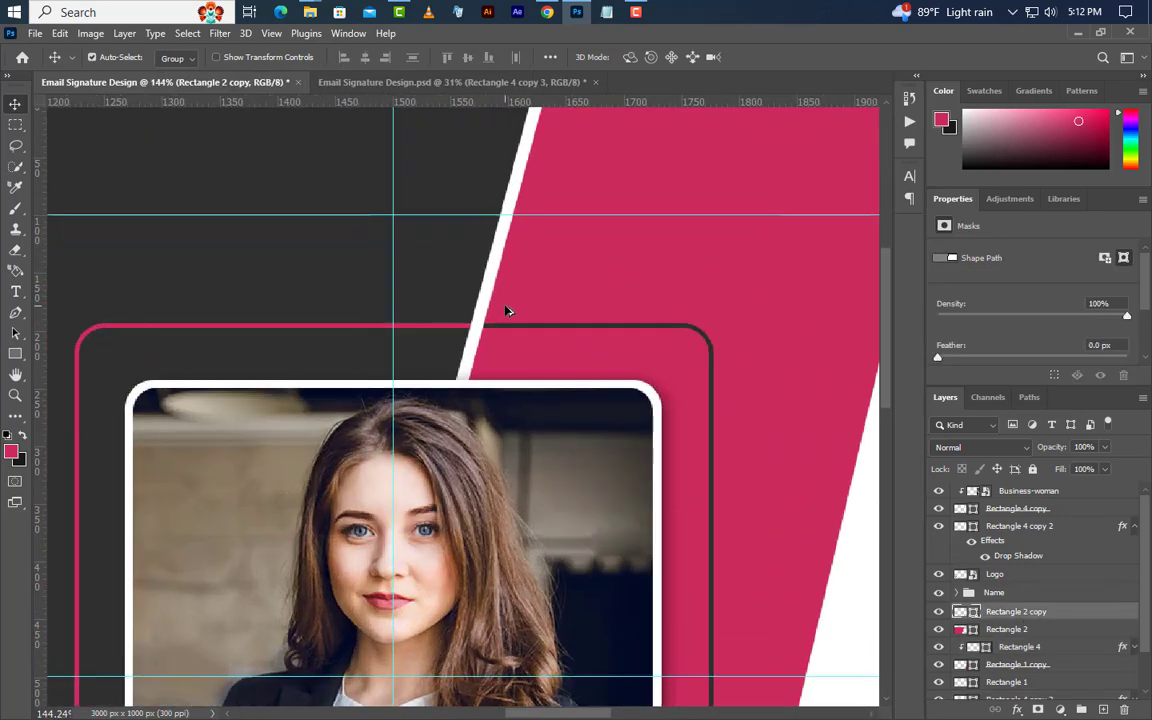
left_click(1103, 708)
left_click_drag(17, 355, 75, 365)
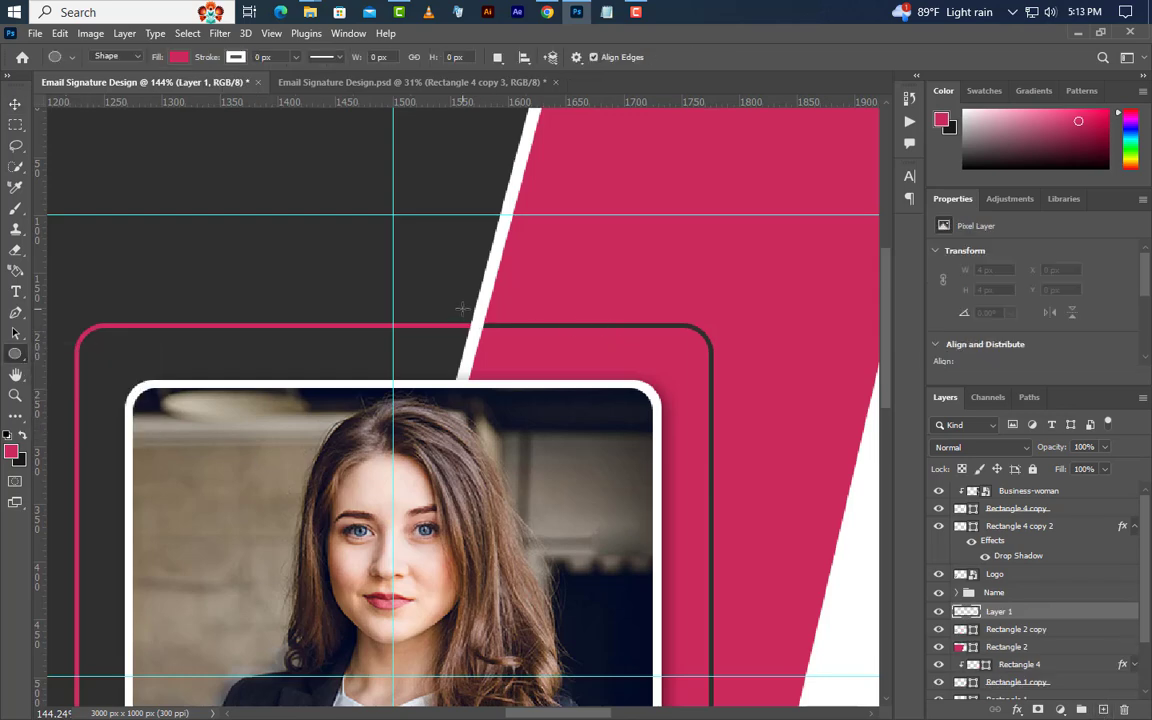
left_click_drag(462, 308, 490, 336)
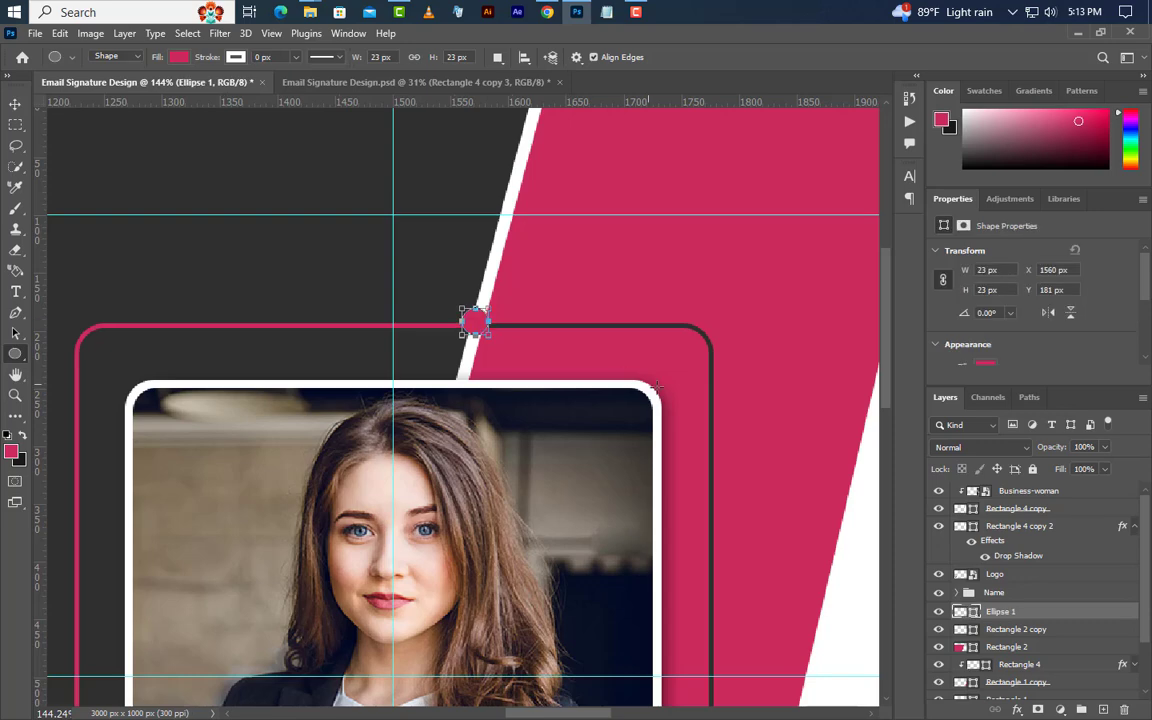
double_click(975, 615)
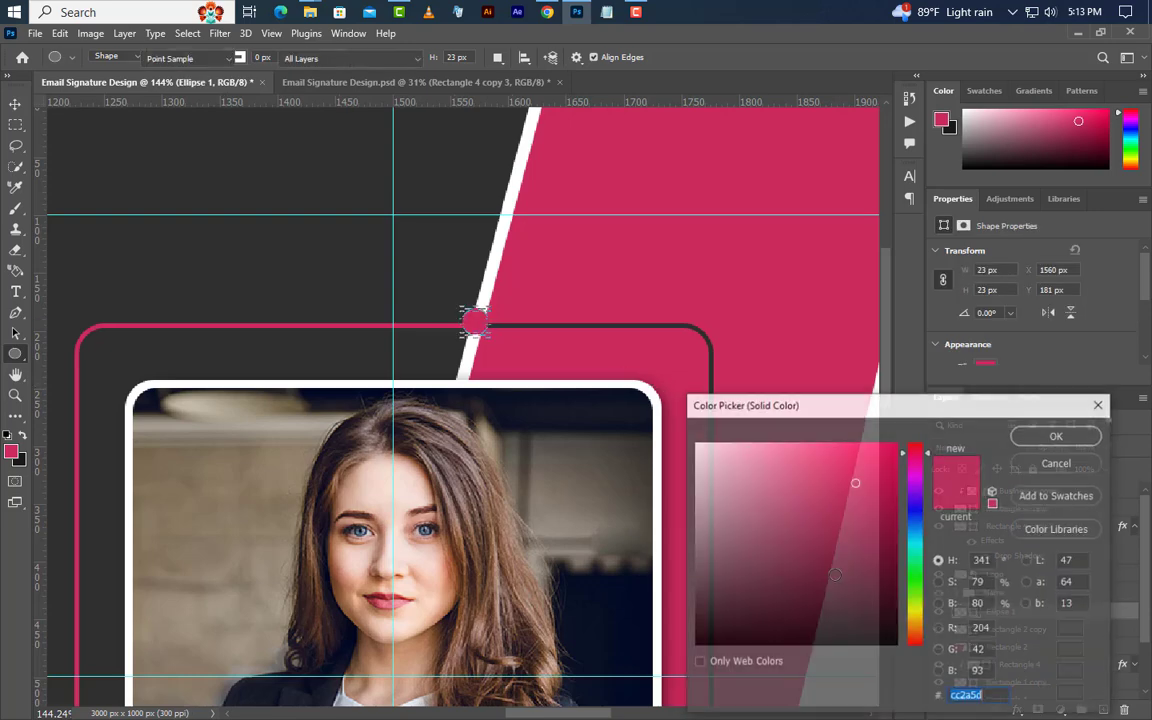
left_click_drag(773, 532, 614, 411)
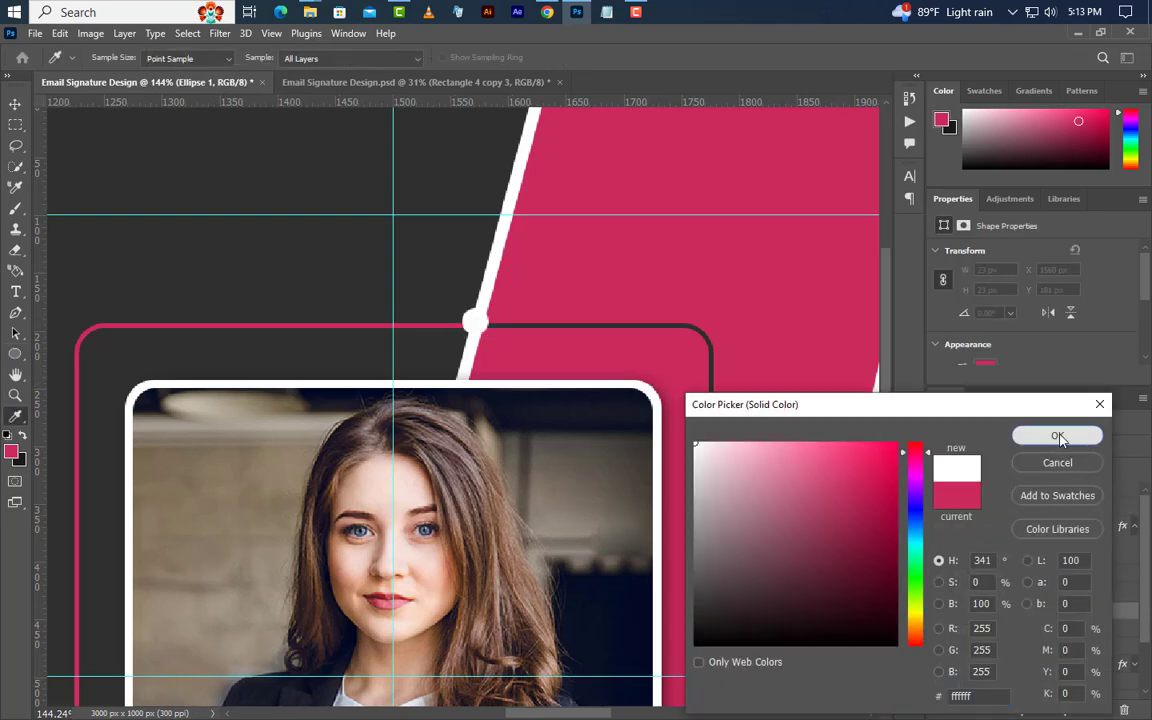
key("Return")
Duplicate the white circle and move the copy to the frame's bottom edge.
key("v")
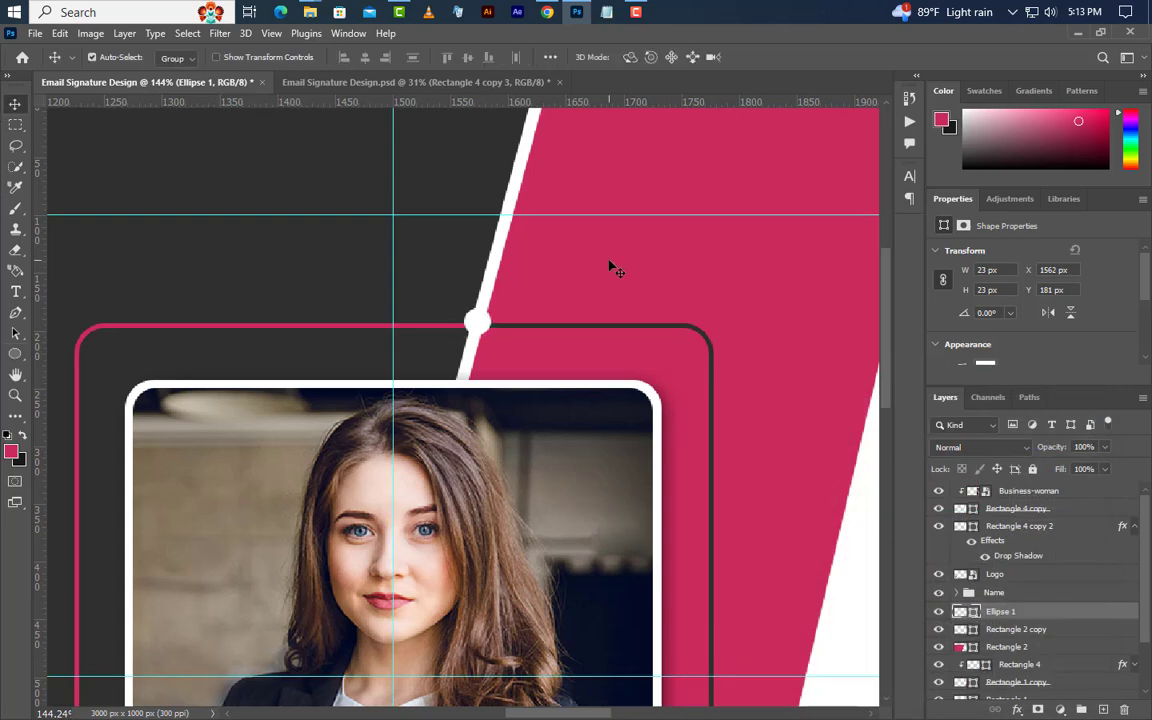
scroll(609, 267, "down", 5)
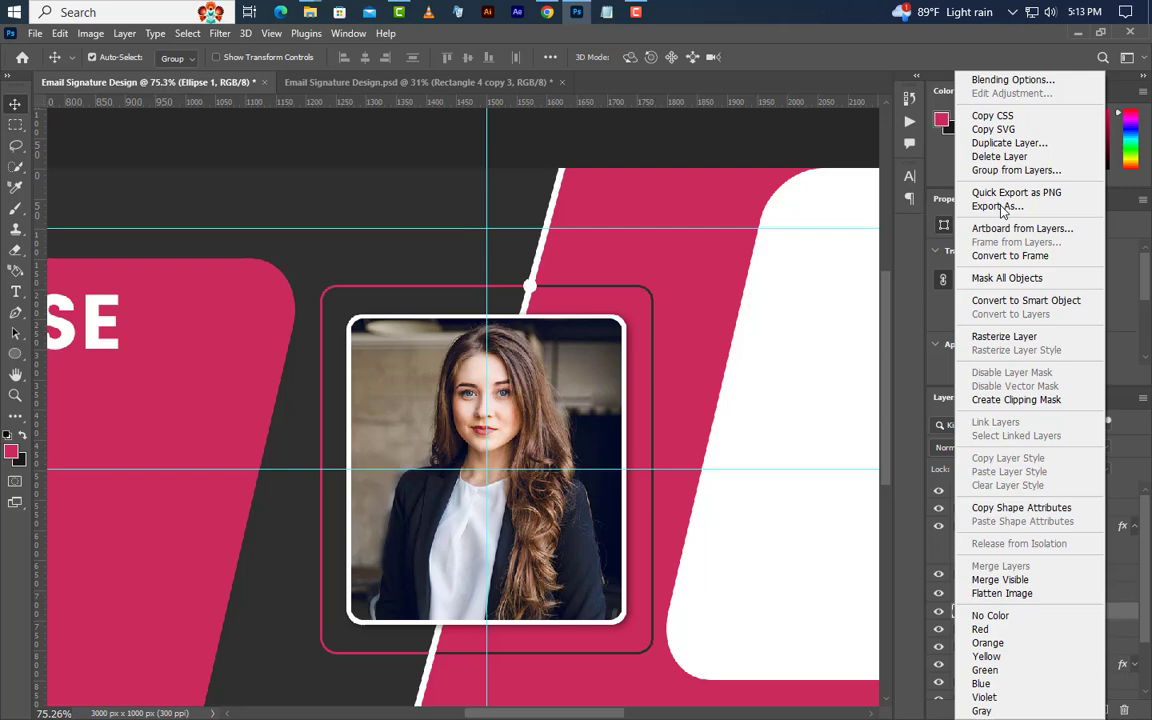
left_click(1009, 143)
key("Return")
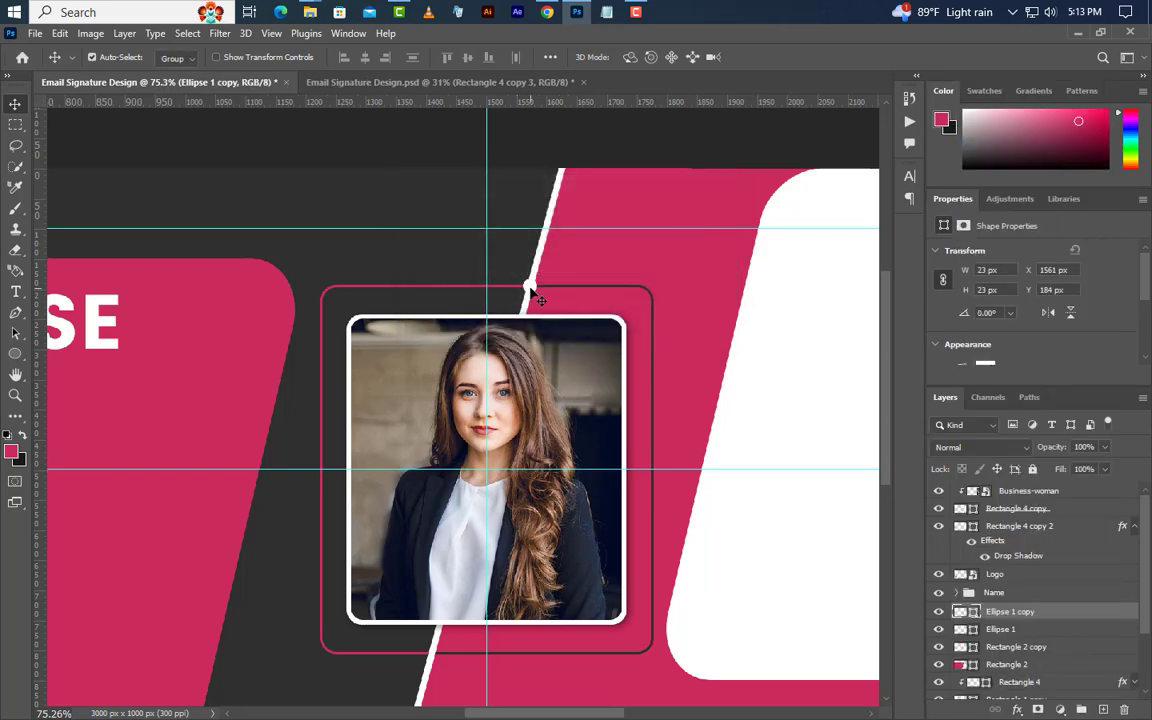
left_click_drag(540, 300, 432, 658)
scroll(541, 458, "down", 5)
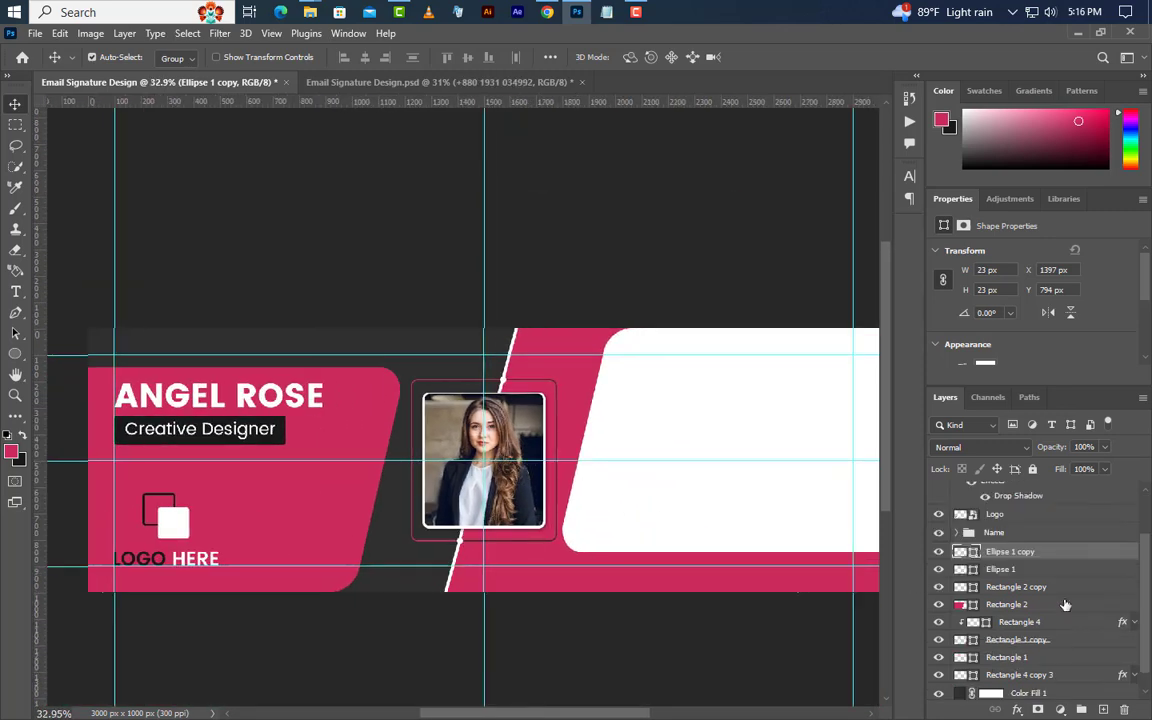
On a new layer above the portrait, type the contact phone number on the white panel.
scroll(1060, 590, "up", 2)
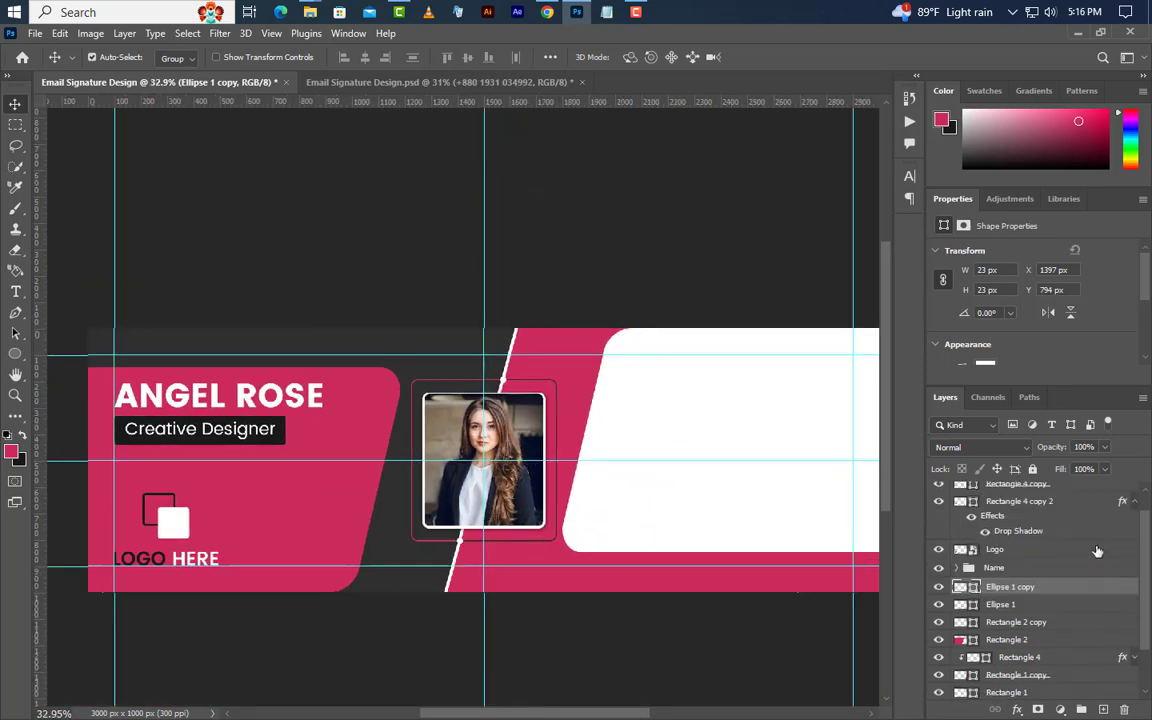
left_click(1030, 491)
left_click(1103, 709)
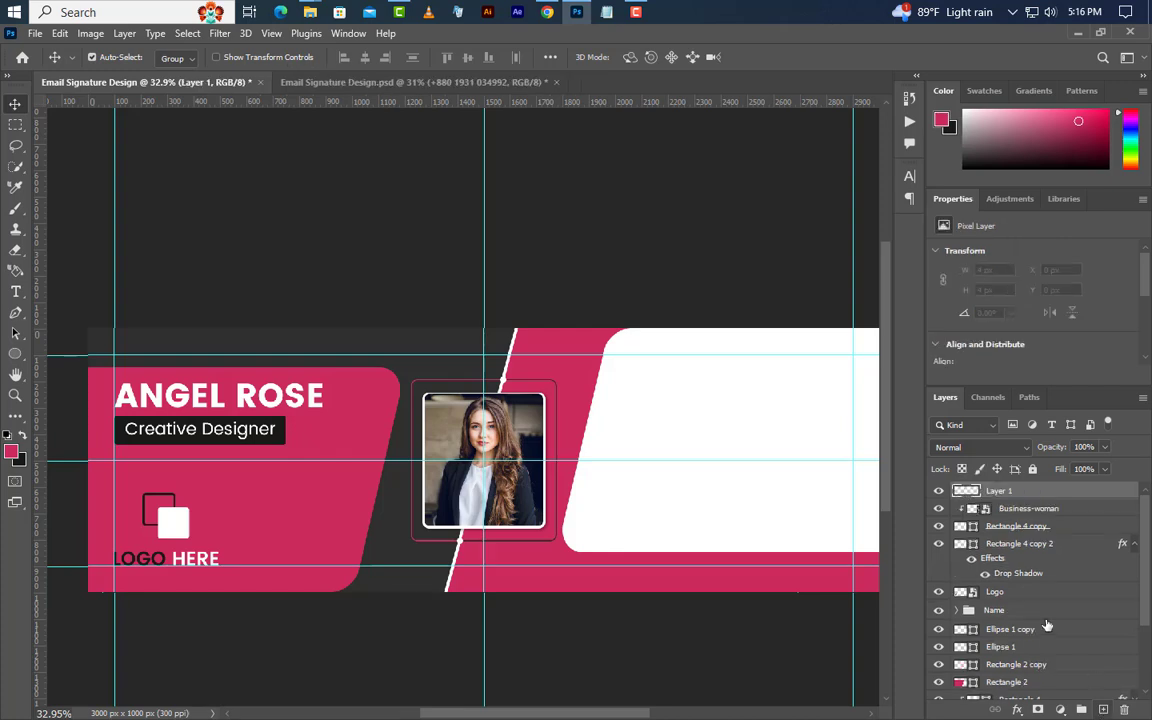
left_click(15, 291)
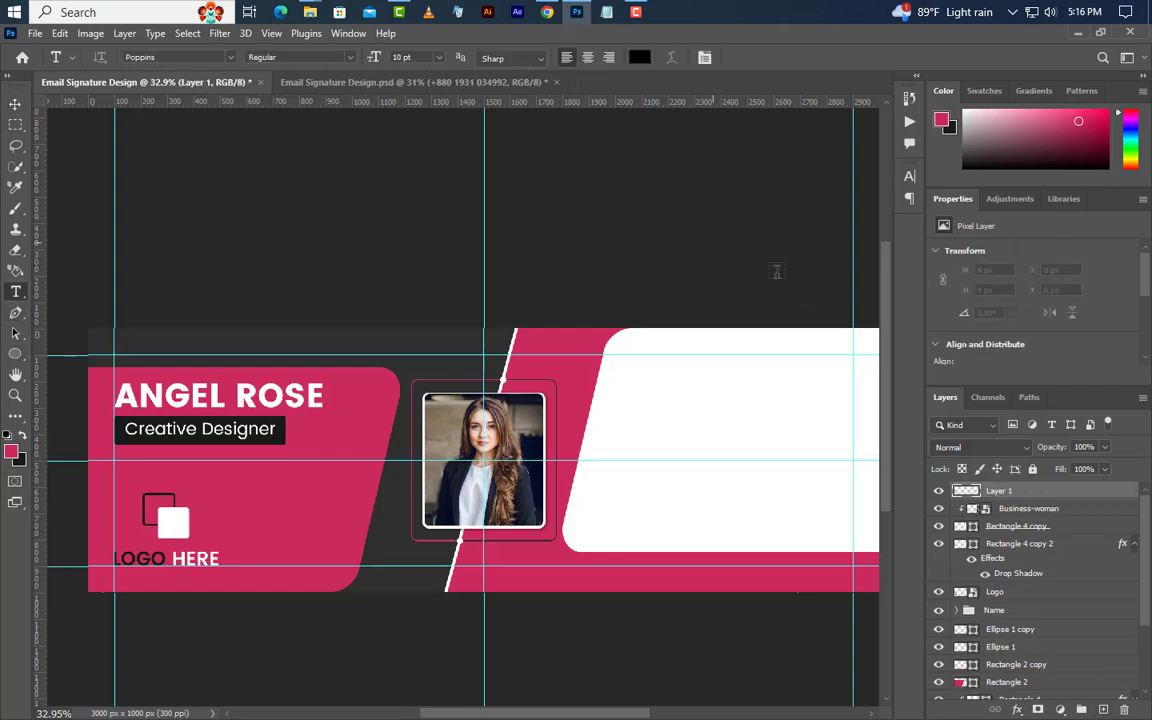
left_click(671, 406)
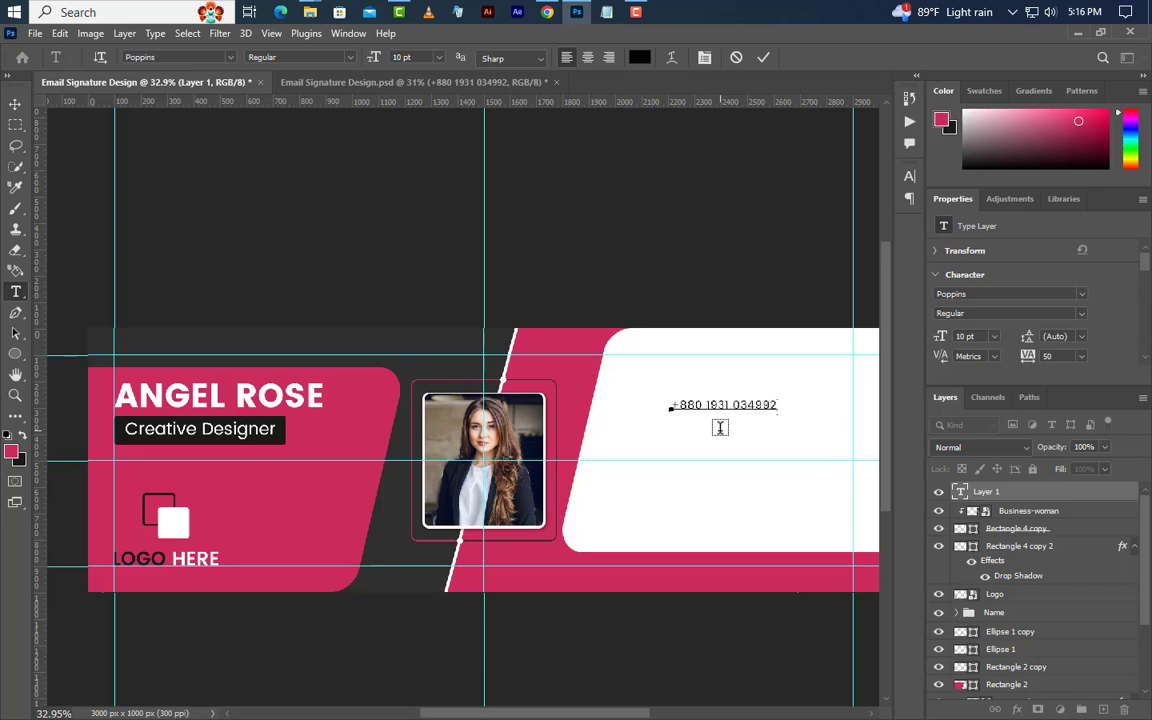
left_click(763, 58)
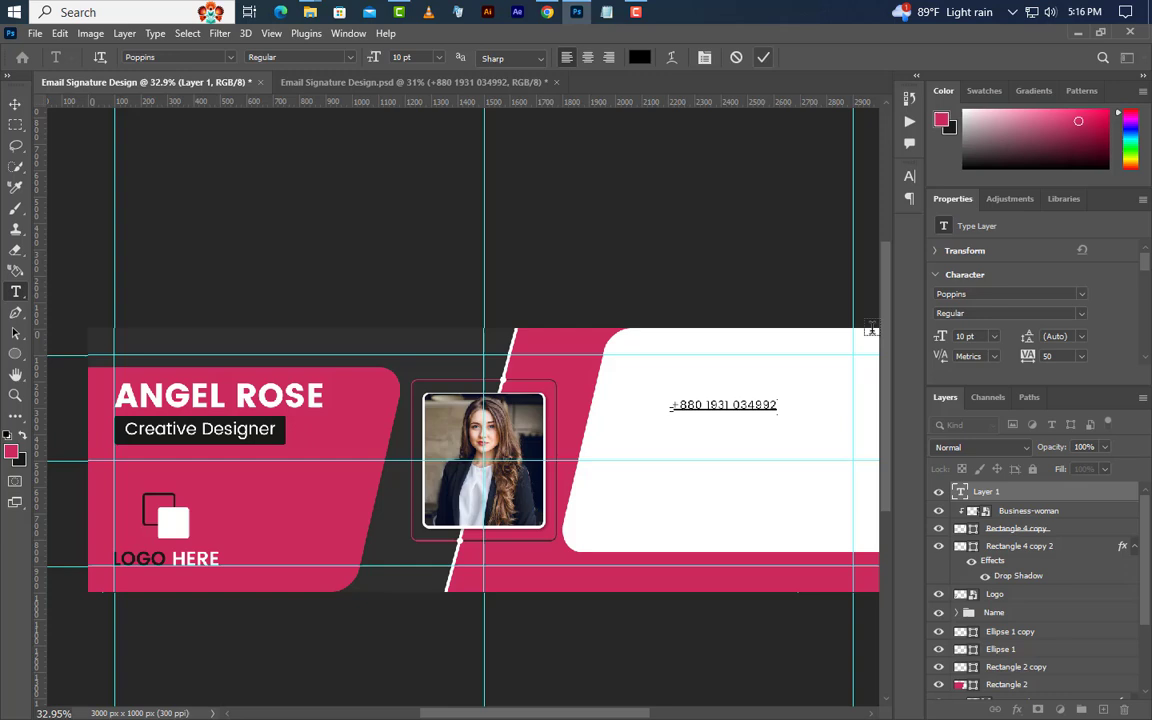
Set the phone number to 11.75 pt and drag the phone icon image into the banner.
left_click(963, 337)
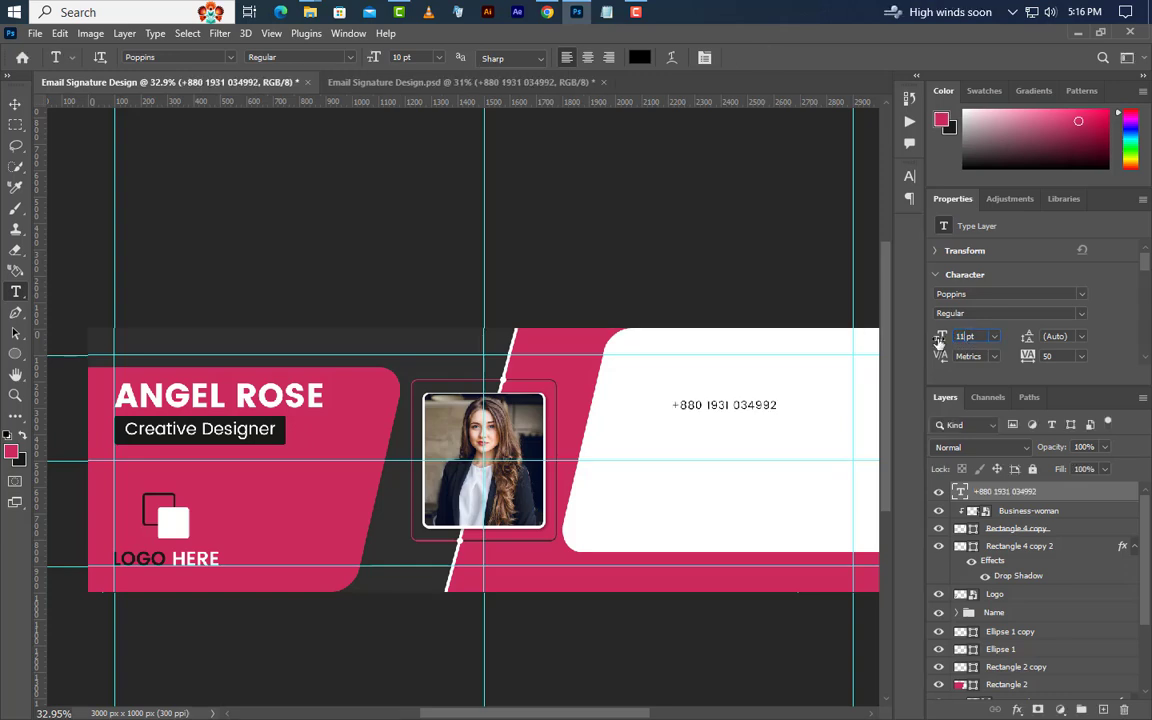
type("11.75")
key("Return")
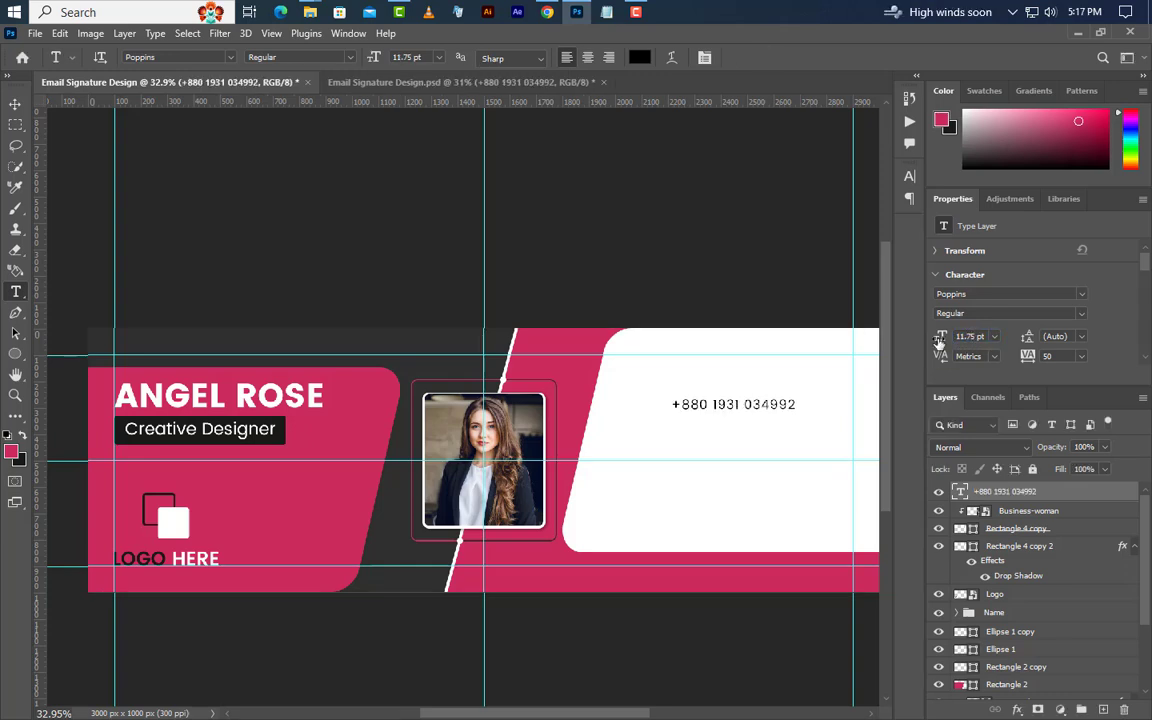
left_click(1079, 33)
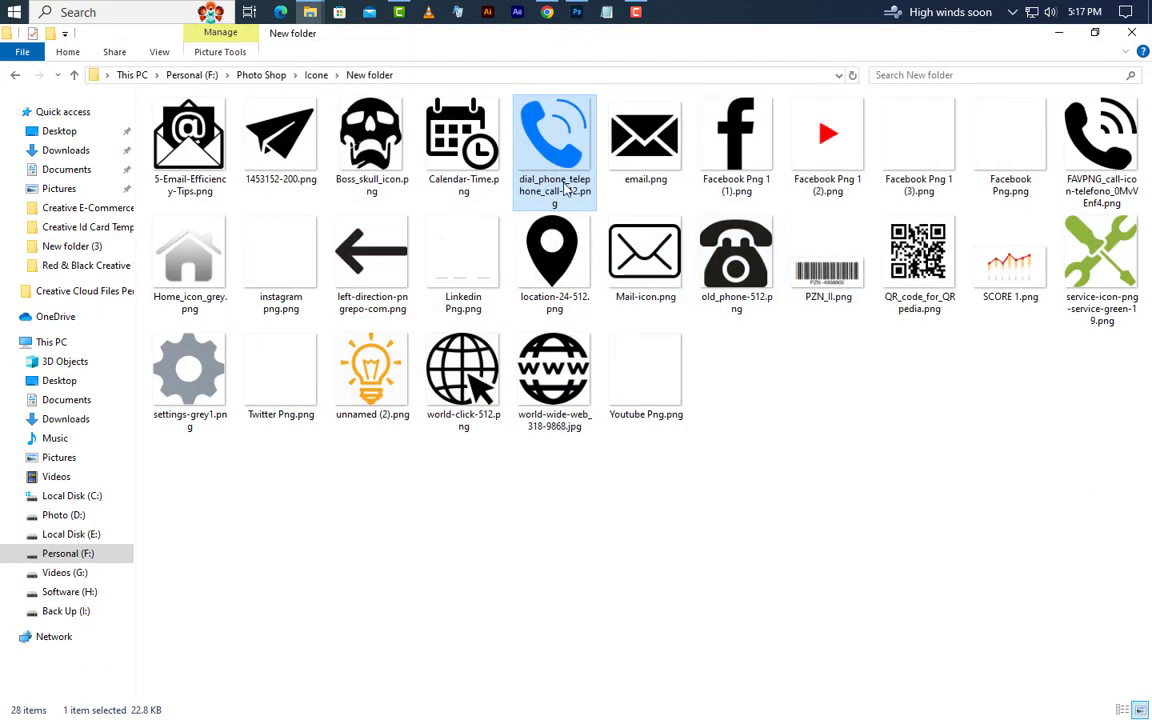
left_click_drag(580, 14, 604, 406)
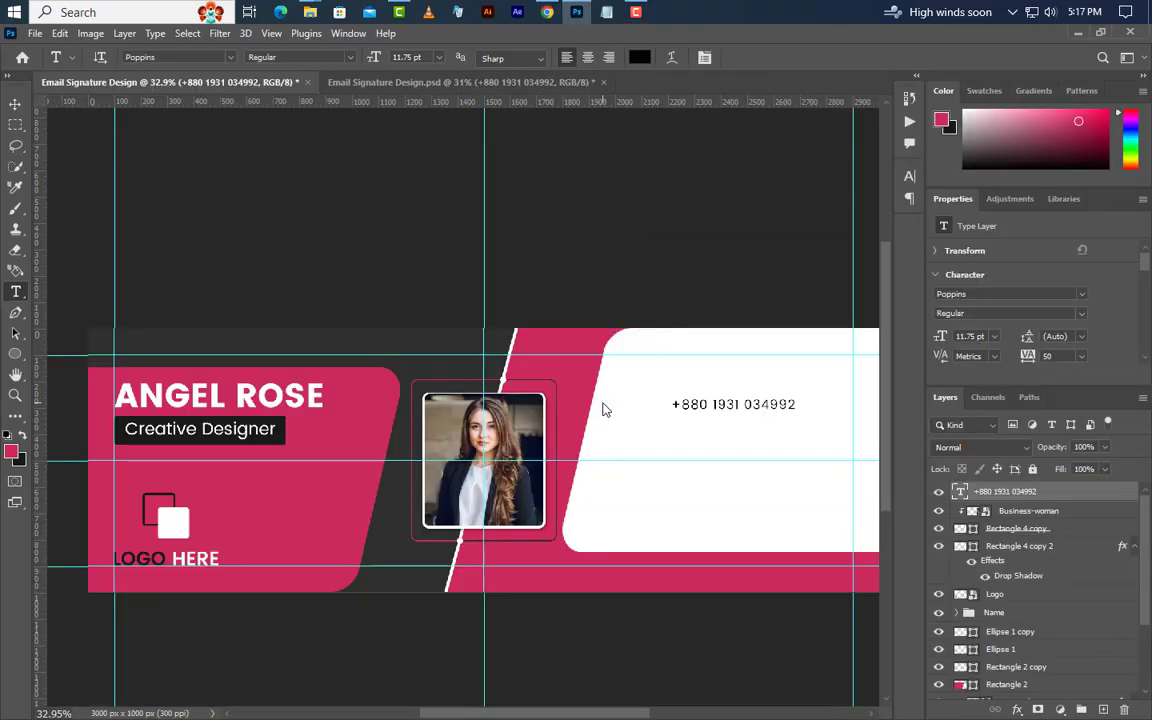
Scale the phone icon beside the number and give it a near-black Color Overlay.
left_click_drag(621, 464, 655, 414)
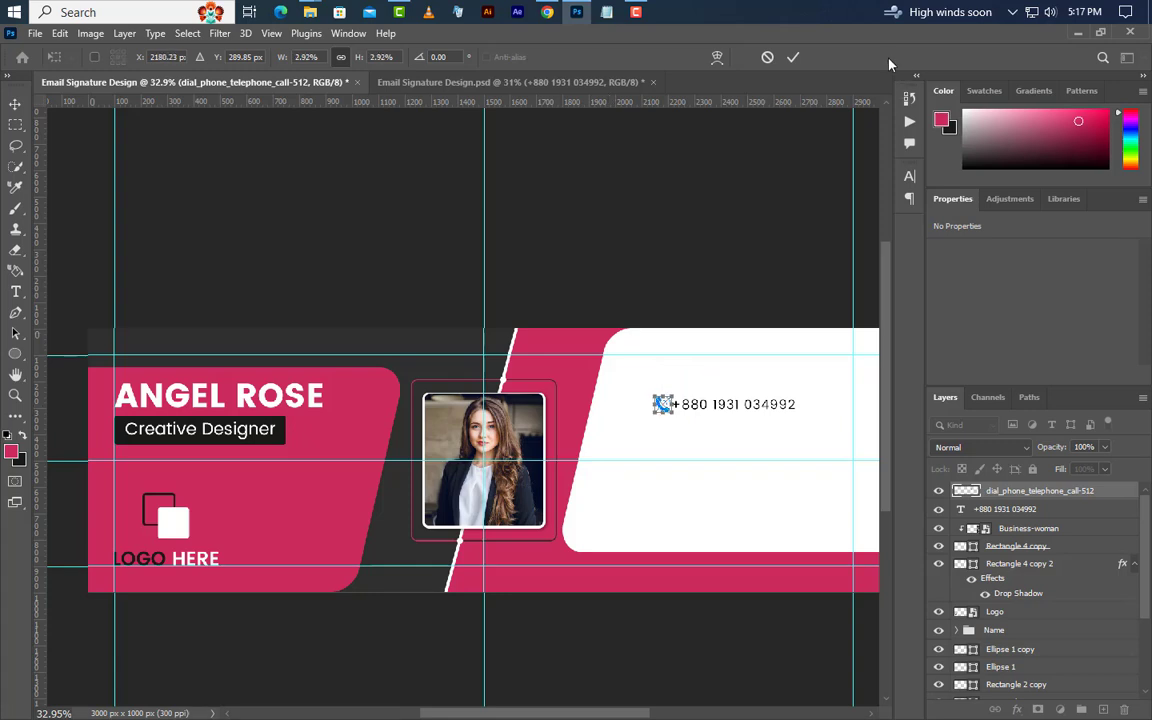
left_click(794, 57)
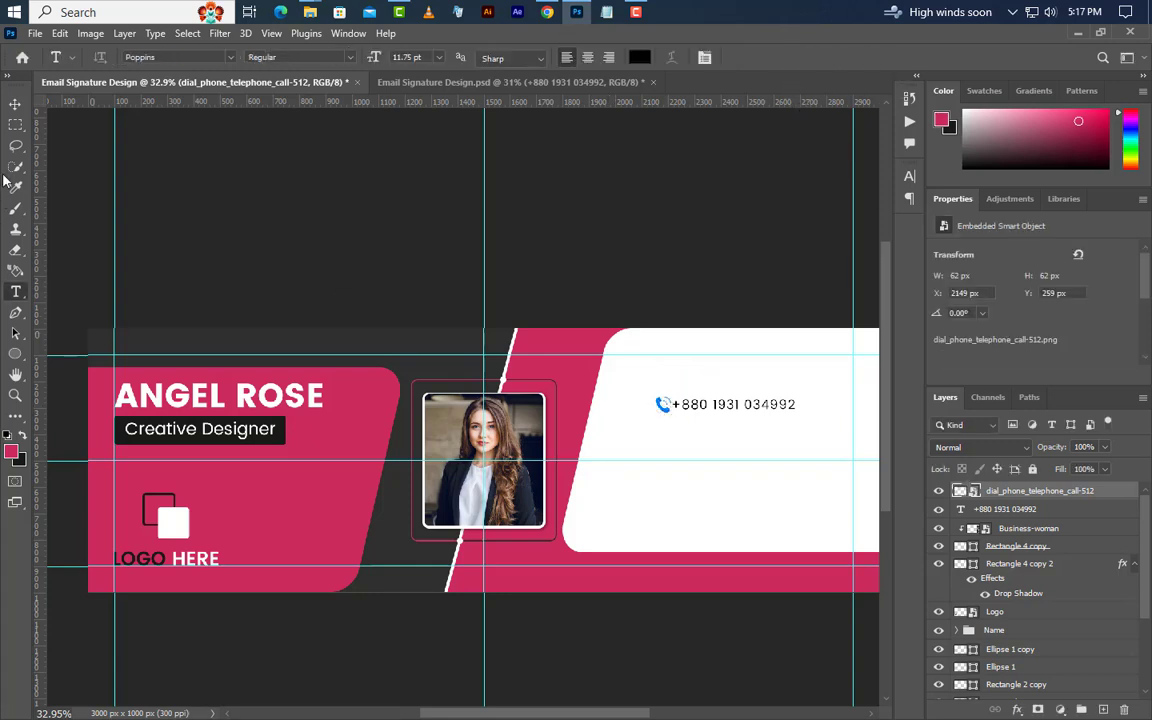
left_click(15, 103)
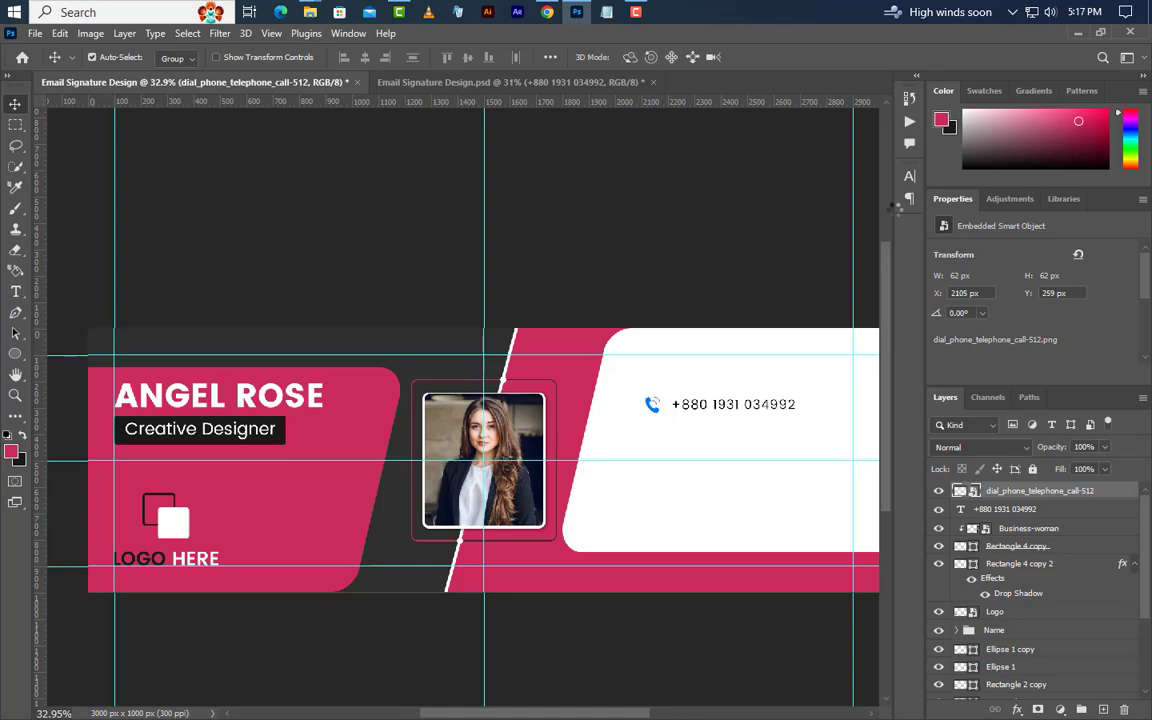
double_click(1118, 492)
left_click(585, 549)
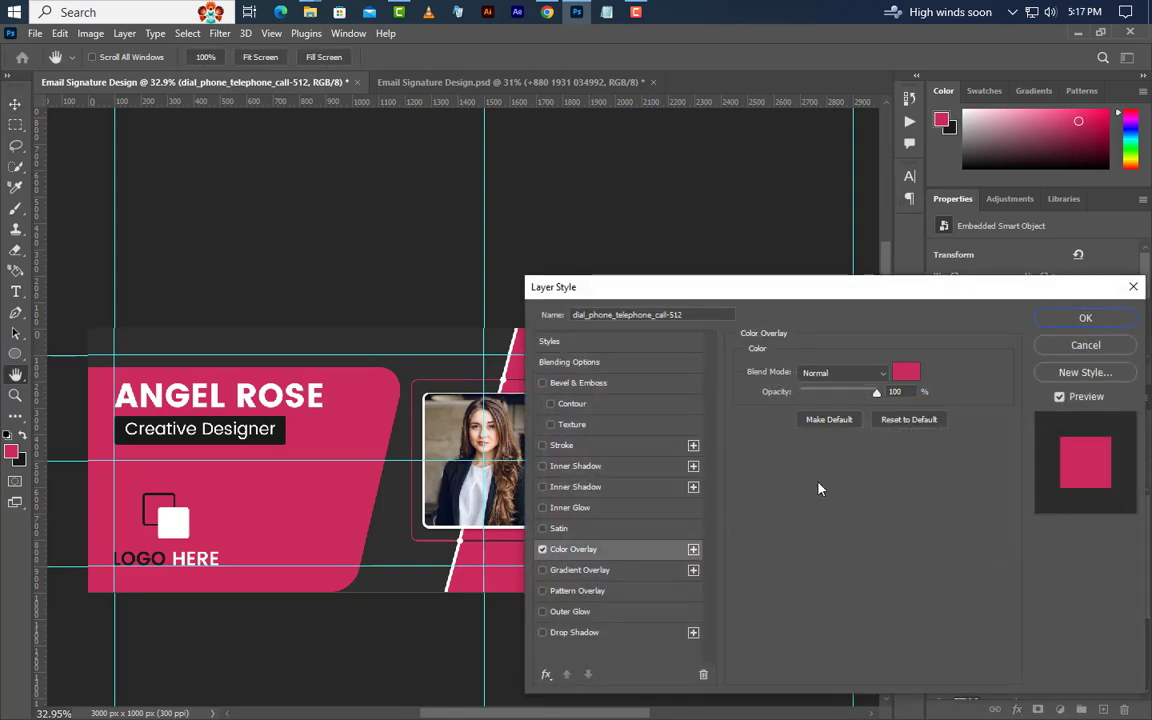
left_click_drag(953, 300, 971, 480)
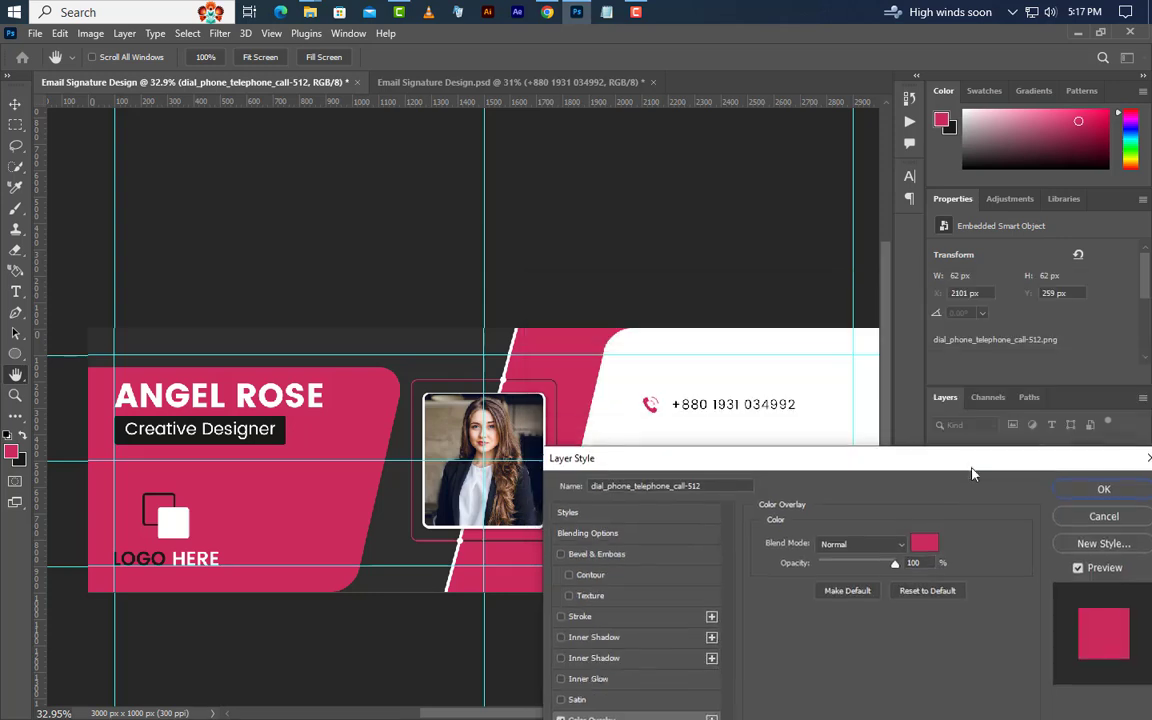
left_click(927, 553)
left_click(694, 620)
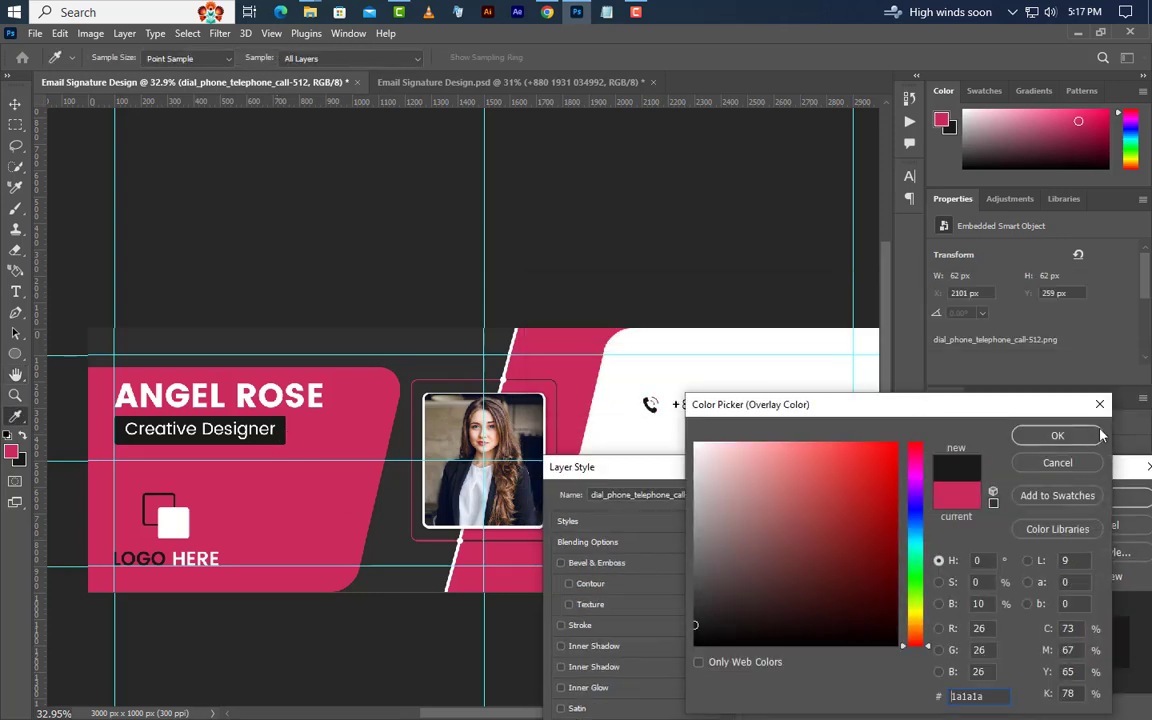
left_click(1057, 435)
left_click(1125, 500)
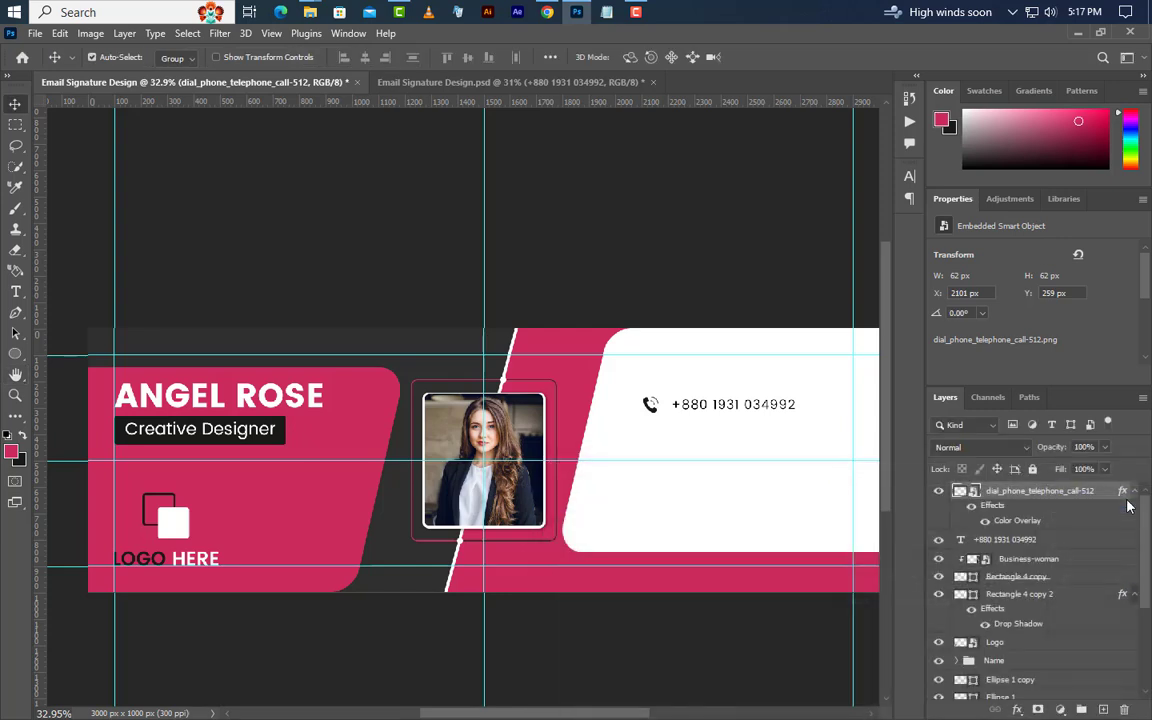
Group the icon and number as Phone and duplicate the row just below.
left_click(1058, 543, "ctrl")
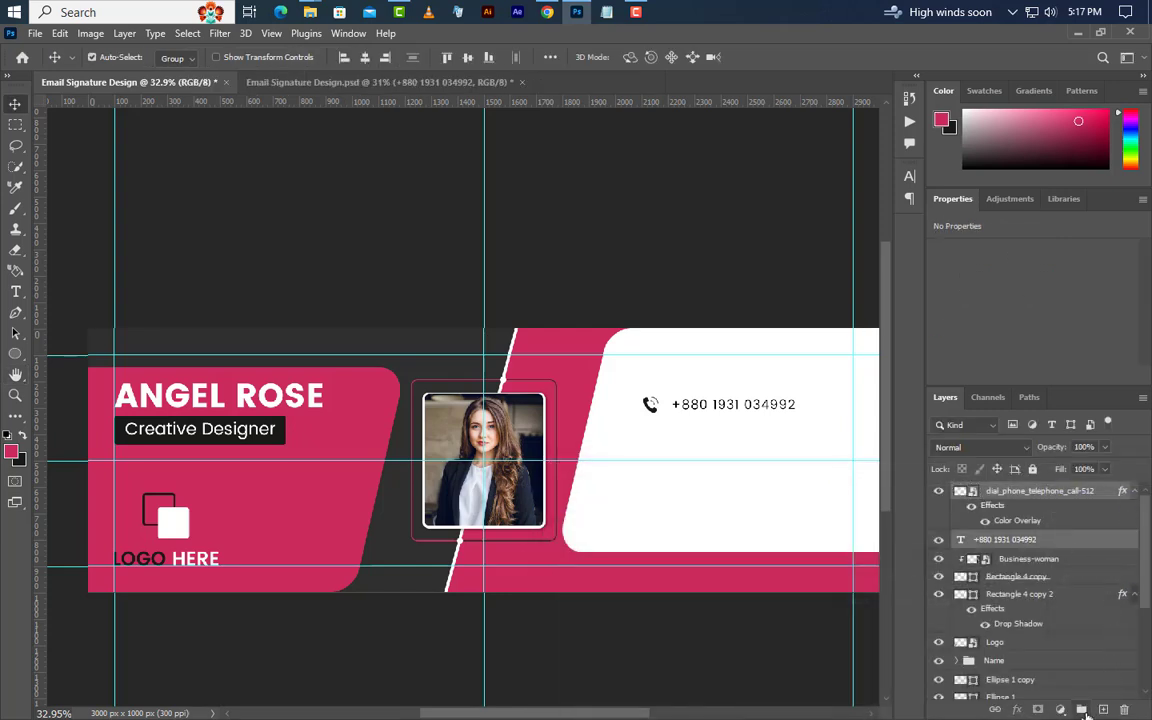
left_click(1082, 709)
key("shift+Left")
key("shift+Left")
key("shift+Left")
key("shift+Left")
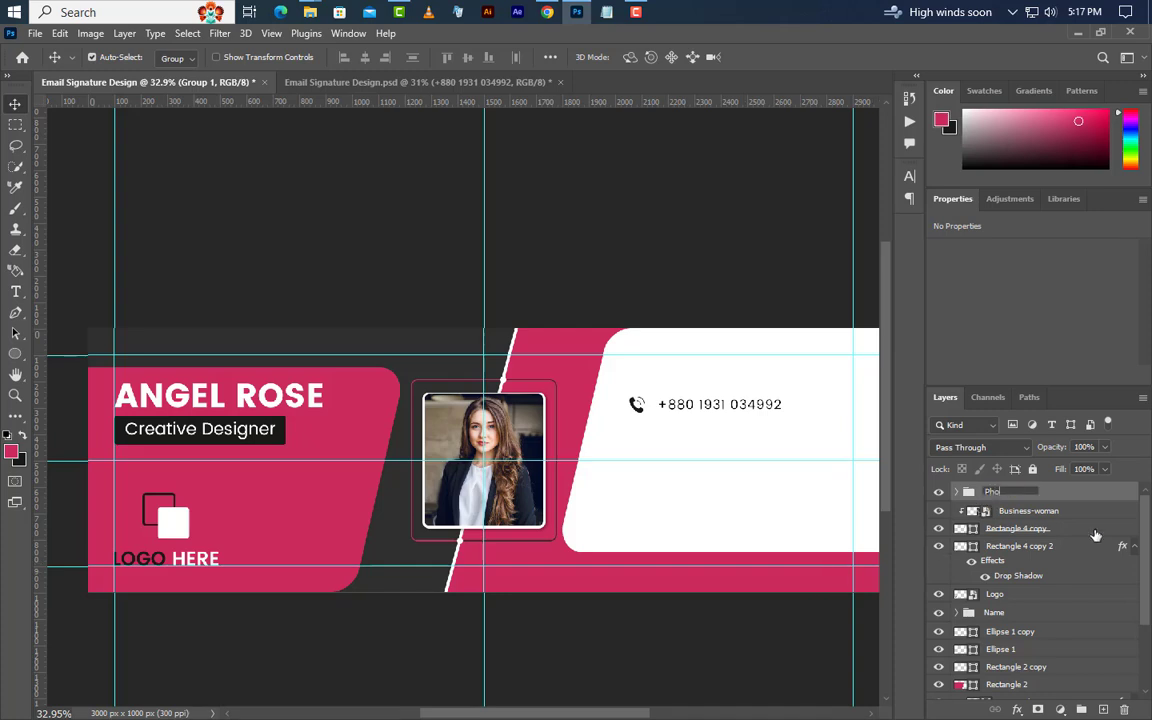
key("Return")
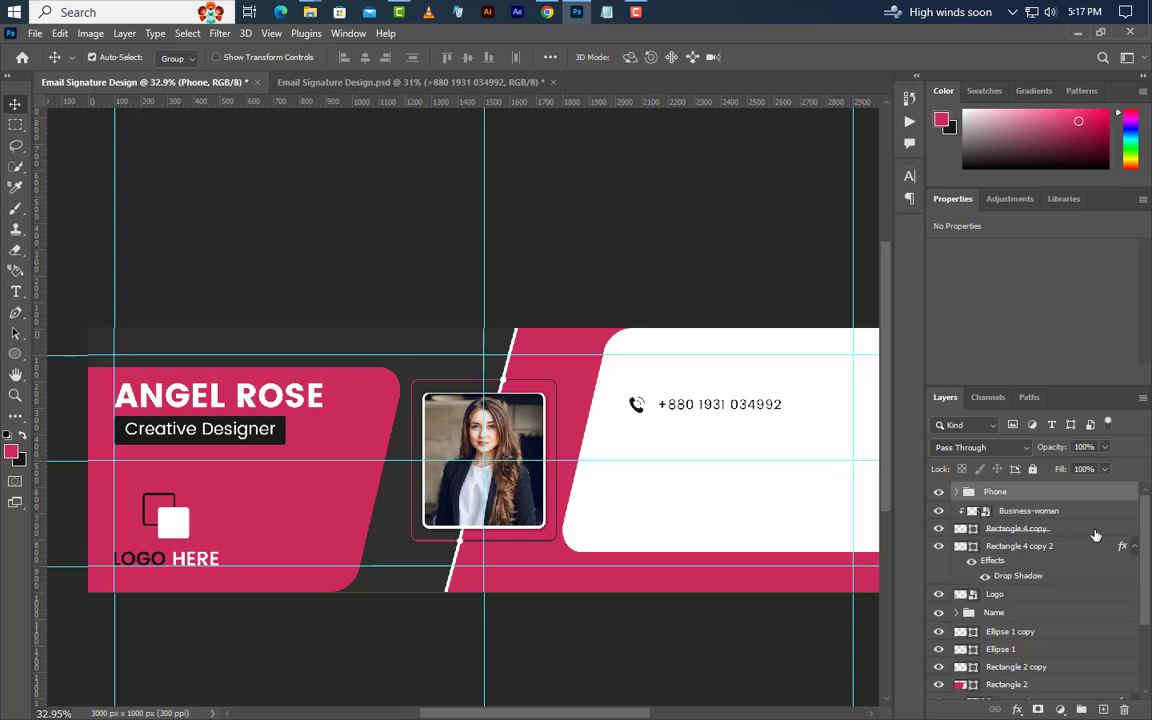
left_click_drag(641, 420, 612, 502)
Replace the second contact row's number with the e-mail address.
left_click(16, 292)
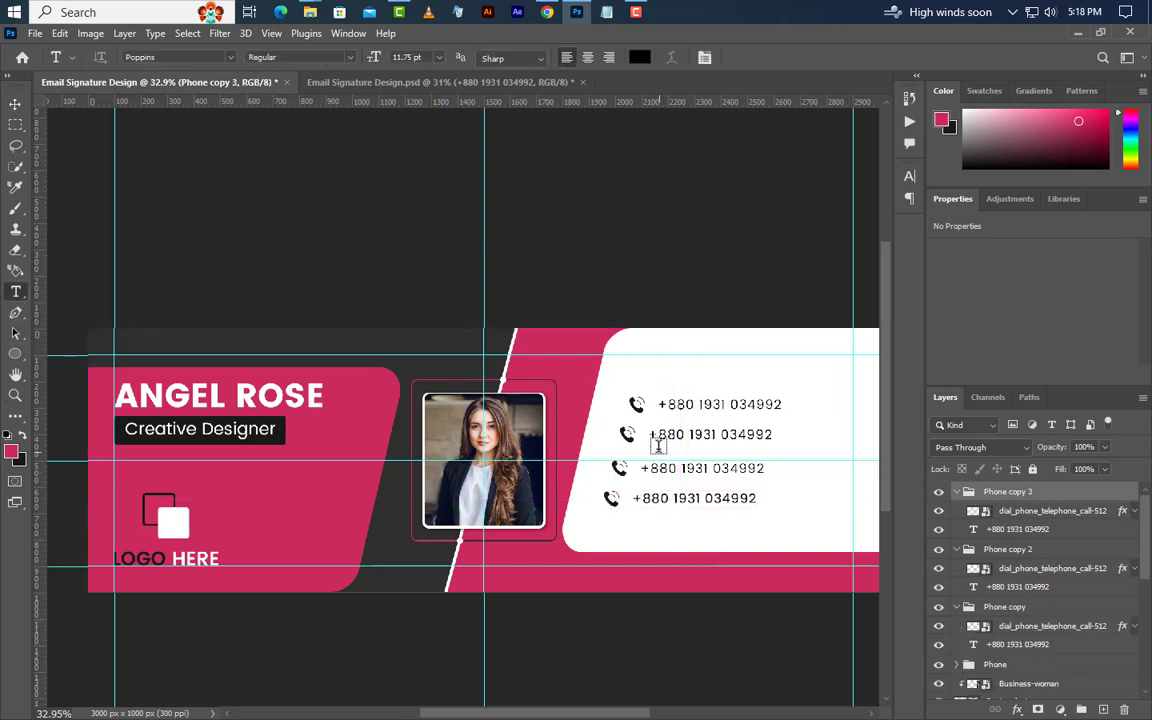
left_click_drag(652, 435, 813, 443)
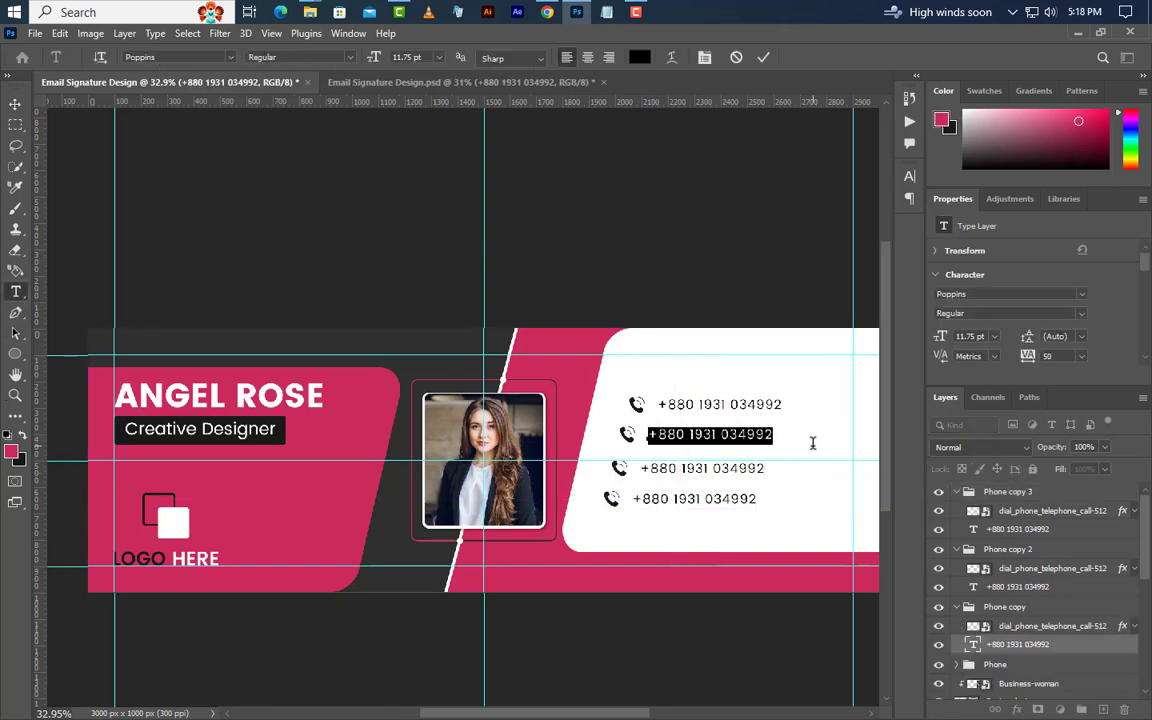
type("example@gmail.com")
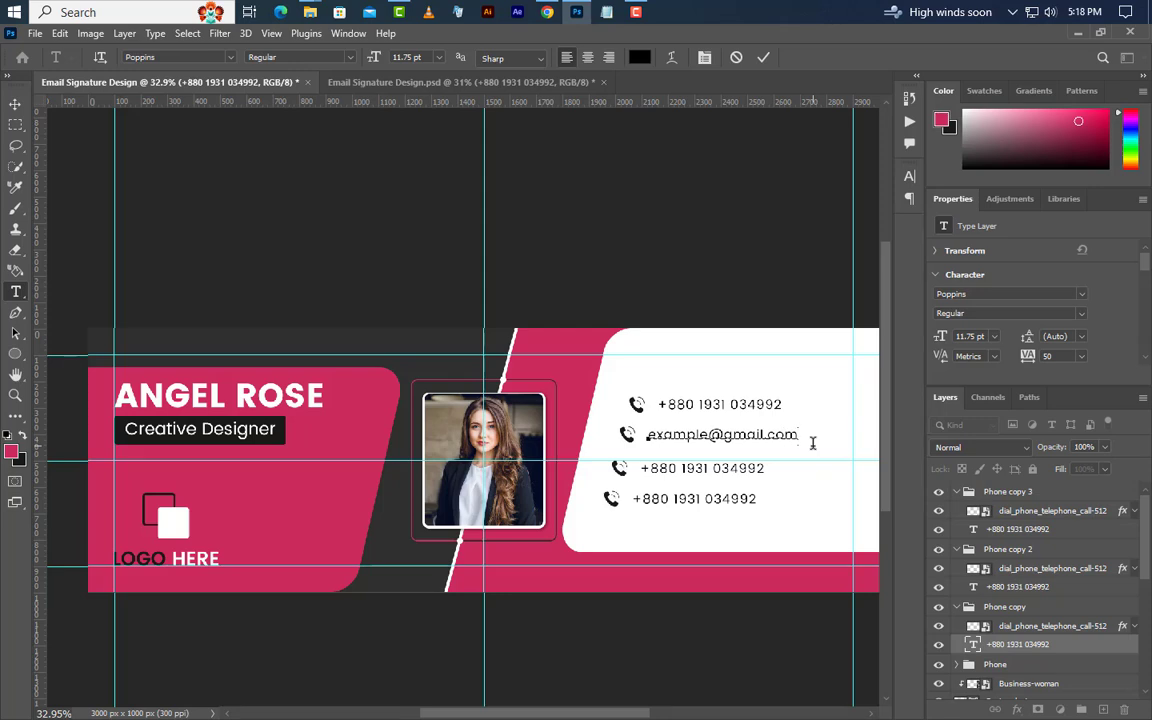
left_click(763, 58)
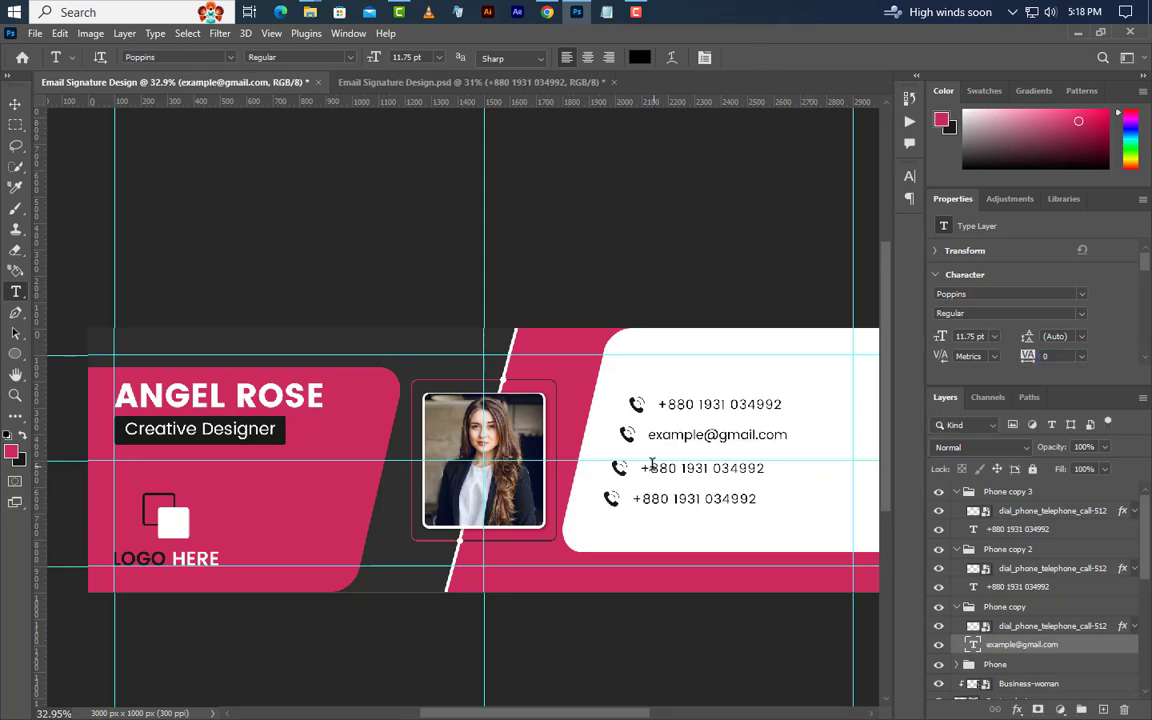
left_click_drag(638, 468, 768, 474)
type("www.graphicsfamily.com")
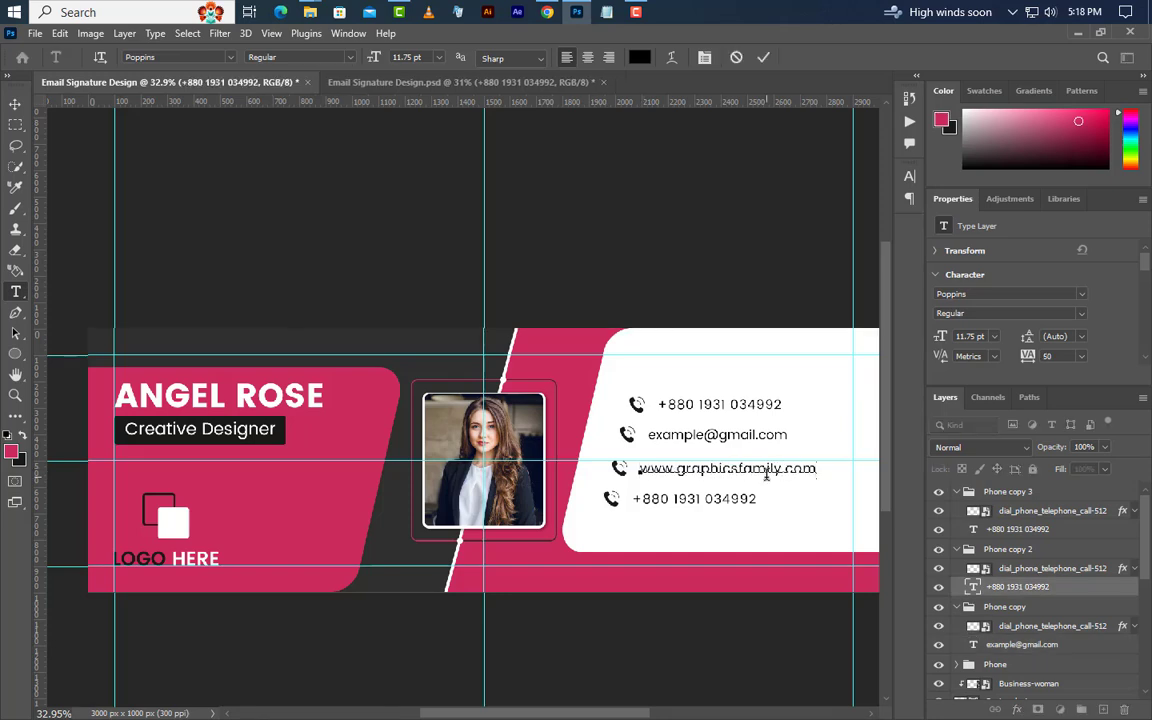
left_click(763, 58)
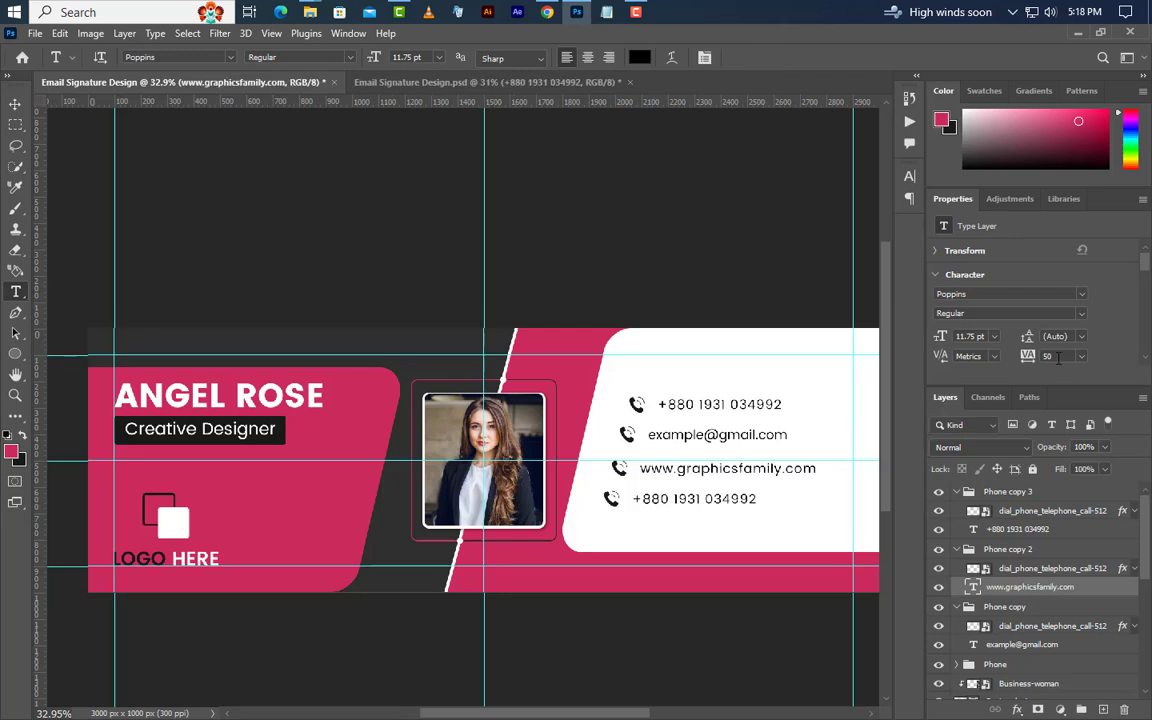
key("Return")
key("v")
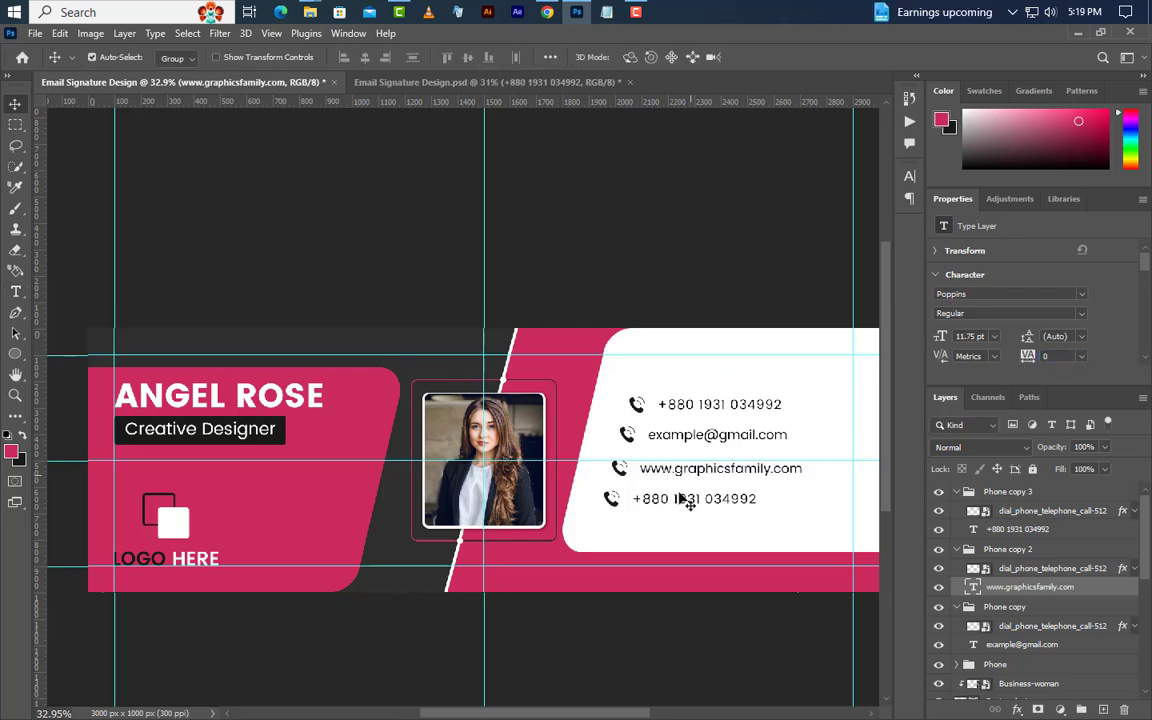
Replace the bottom row's number with the two-line street address at tracking 0.
left_click(15, 291)
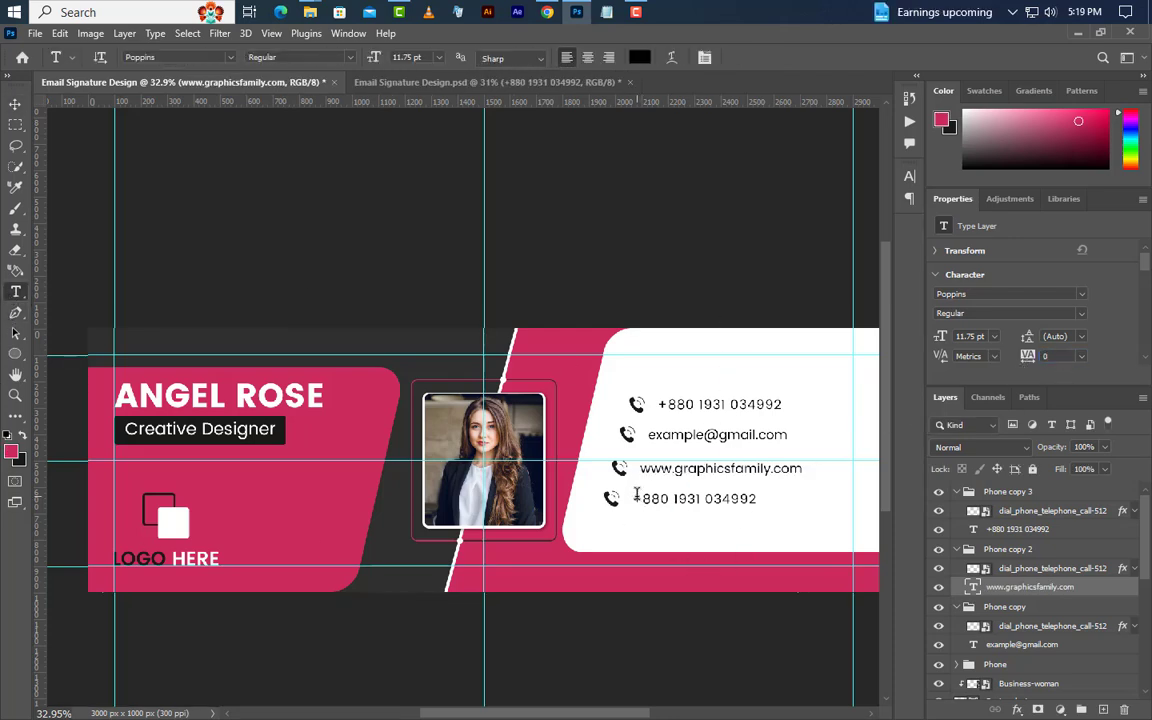
left_click_drag(636, 495, 841, 496)
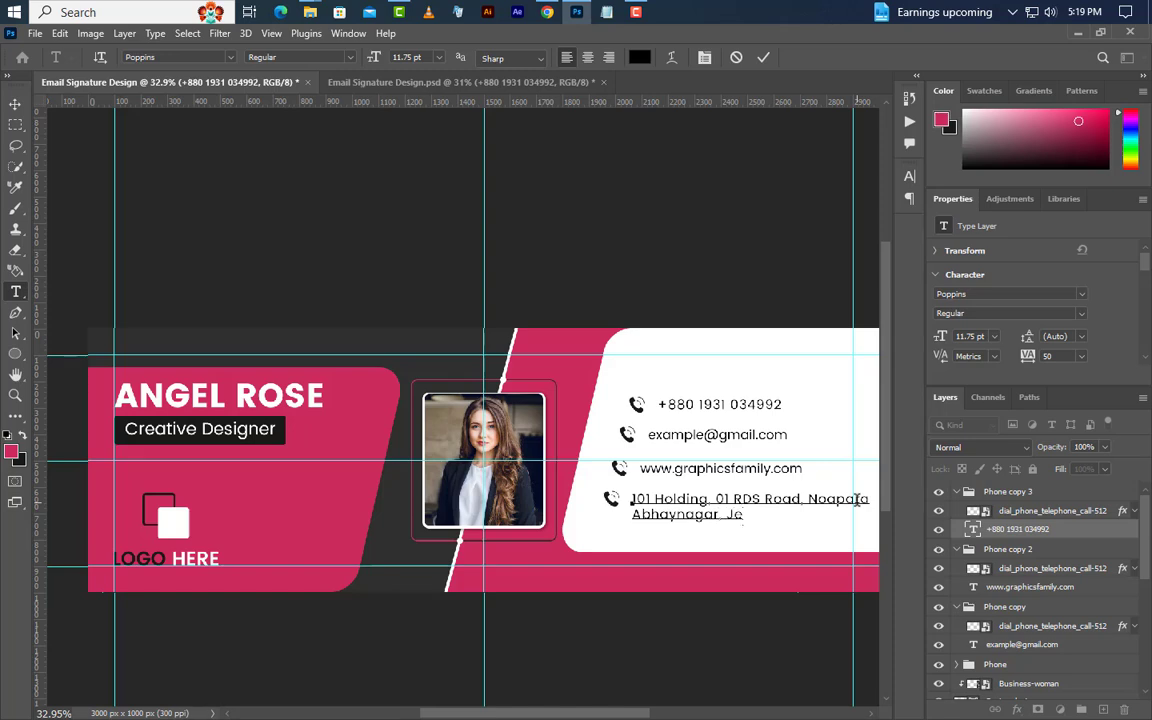
left_click(763, 57)
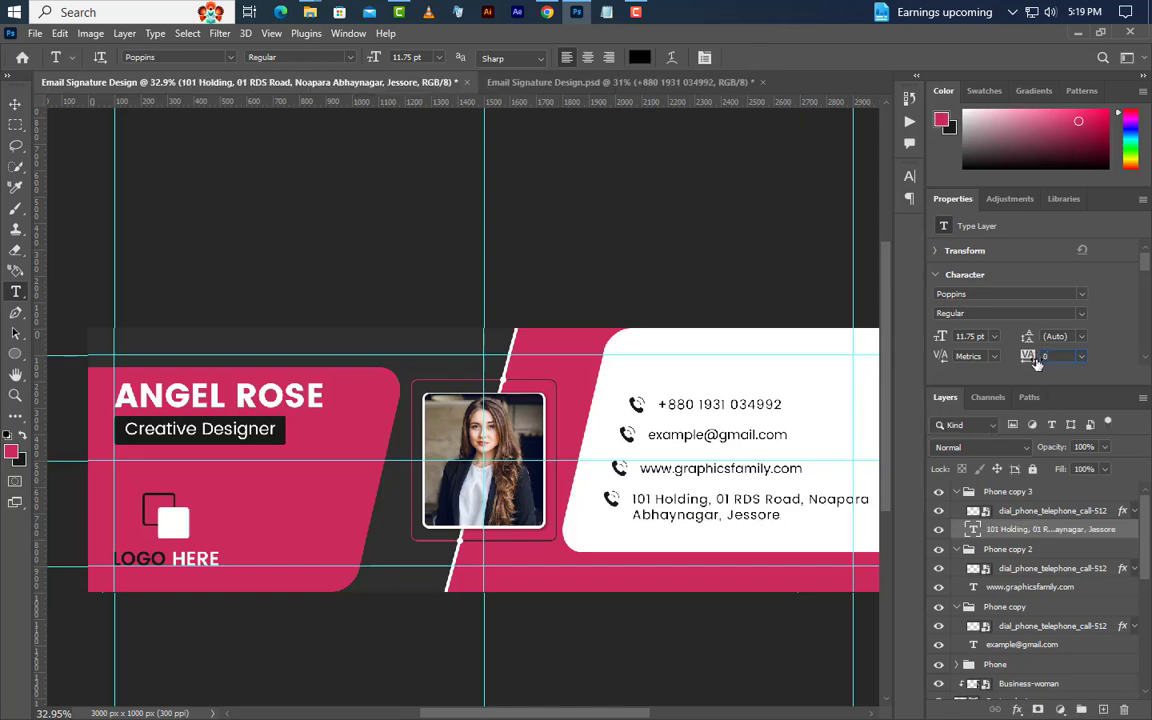
key("Return")
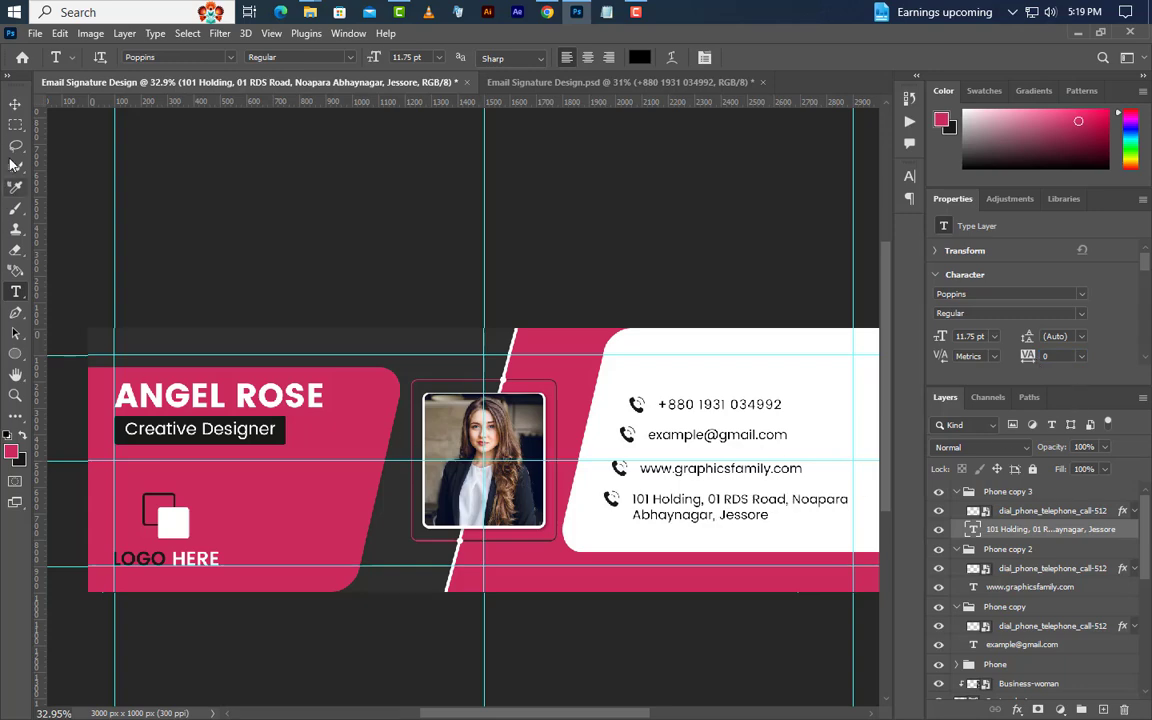
left_click(15, 104)
Place location-24-512.png as a small pin icon beside the street address.
key("alt+bracketright")
left_click(574, 13)
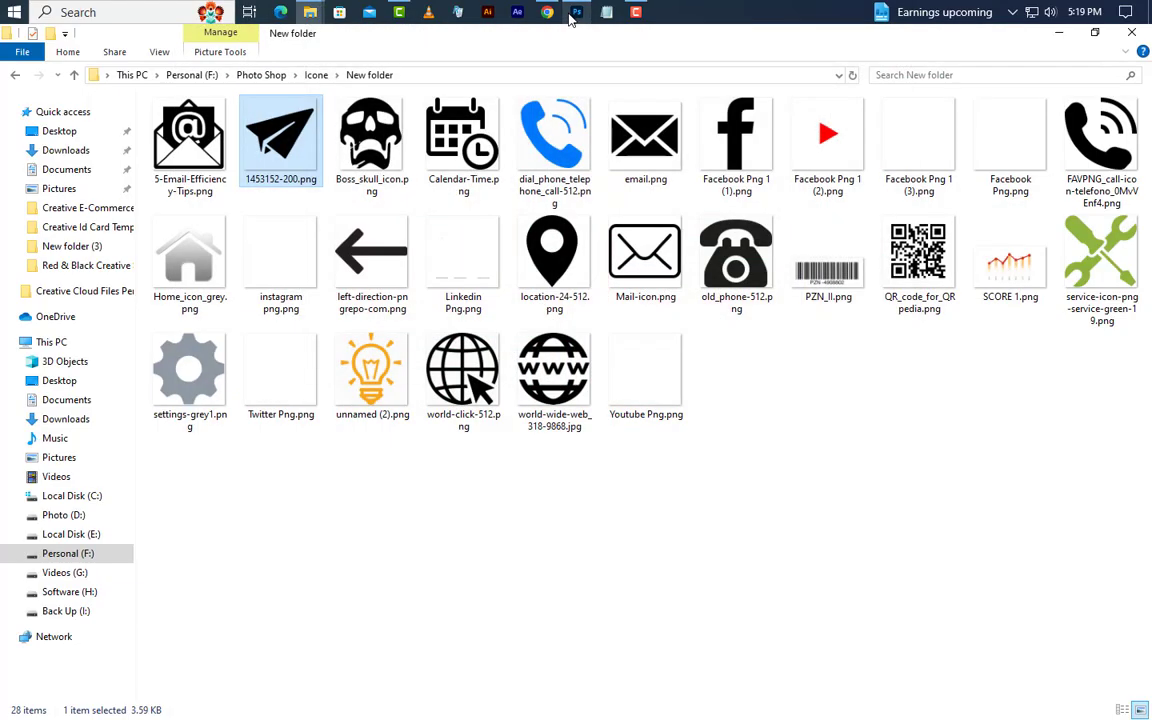
left_click_drag(576, 20, 612, 500)
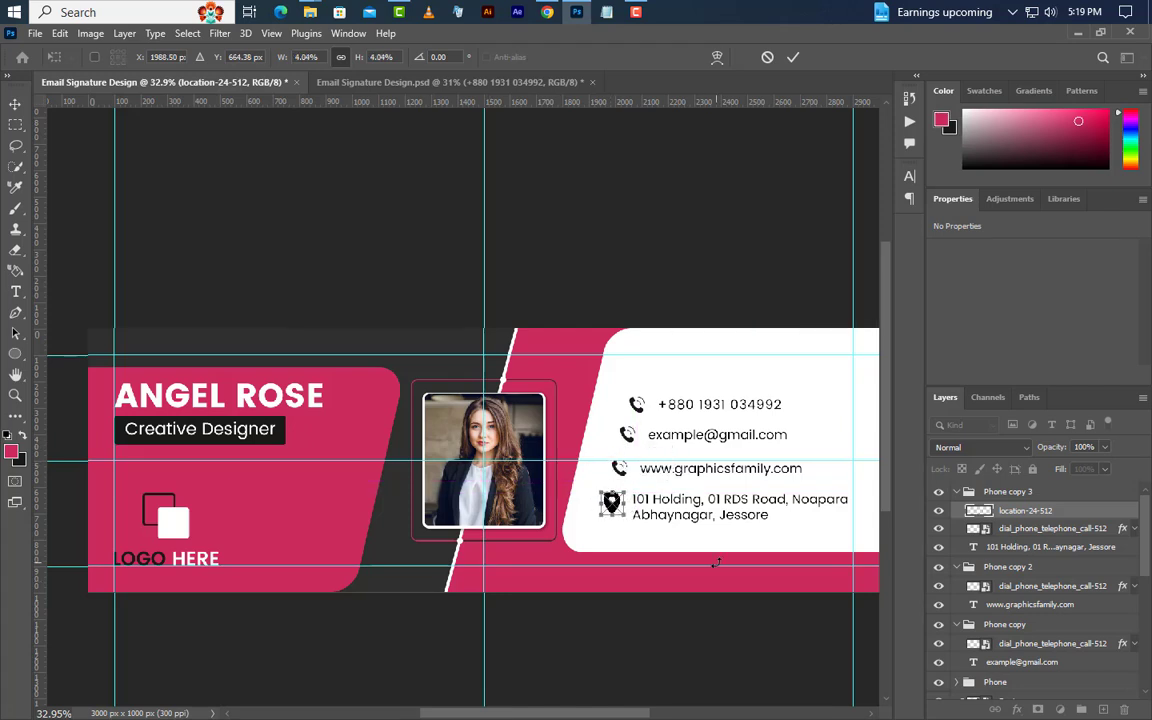
left_click_drag(622, 513, 620, 511)
key("Right")
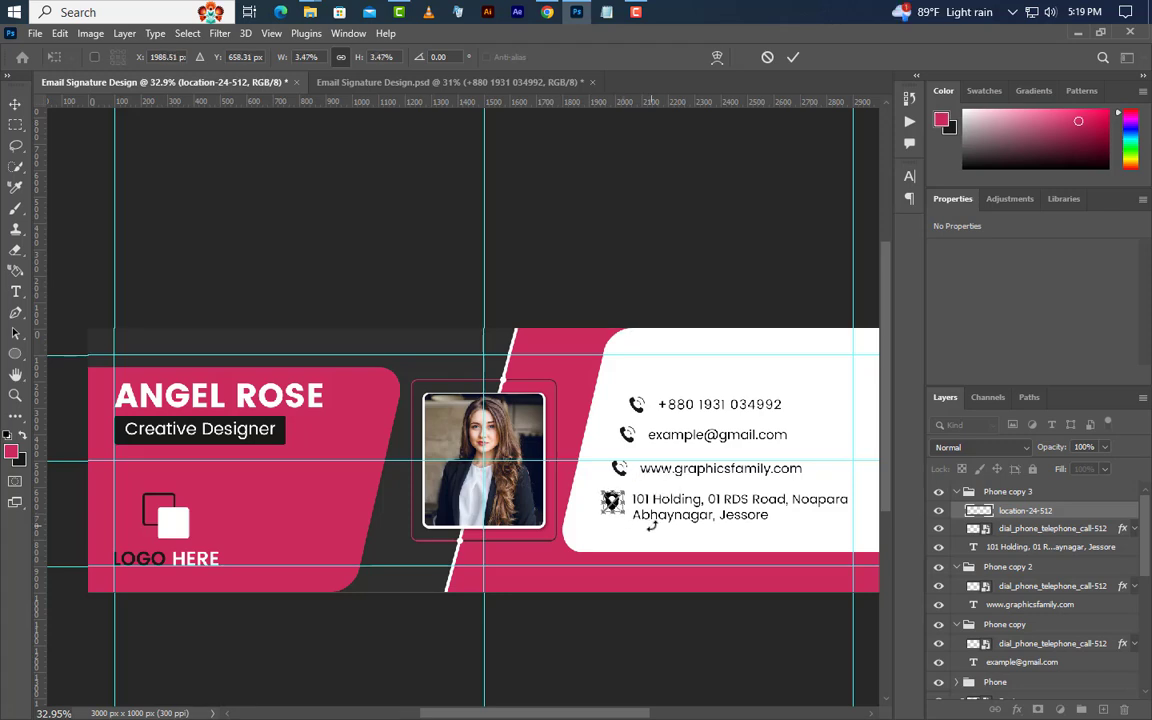
left_click(793, 57)
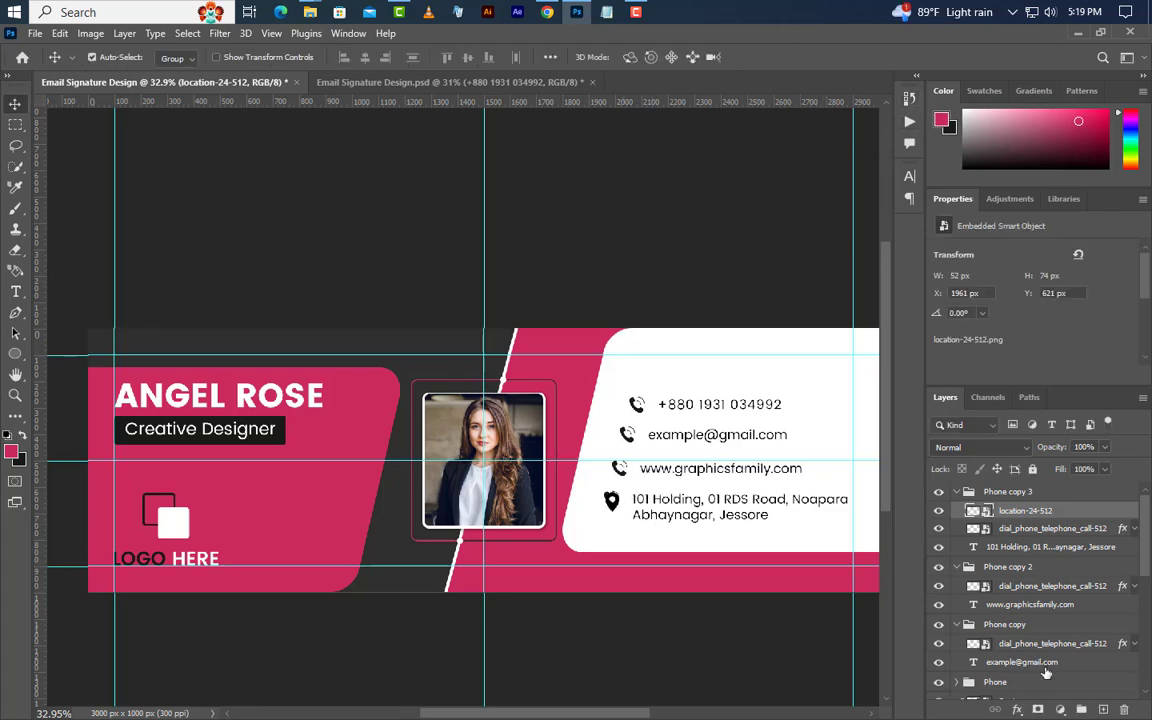
Delete the old dial_phone icon layer from the address row.
left_click(1064, 535)
left_click(1124, 709)
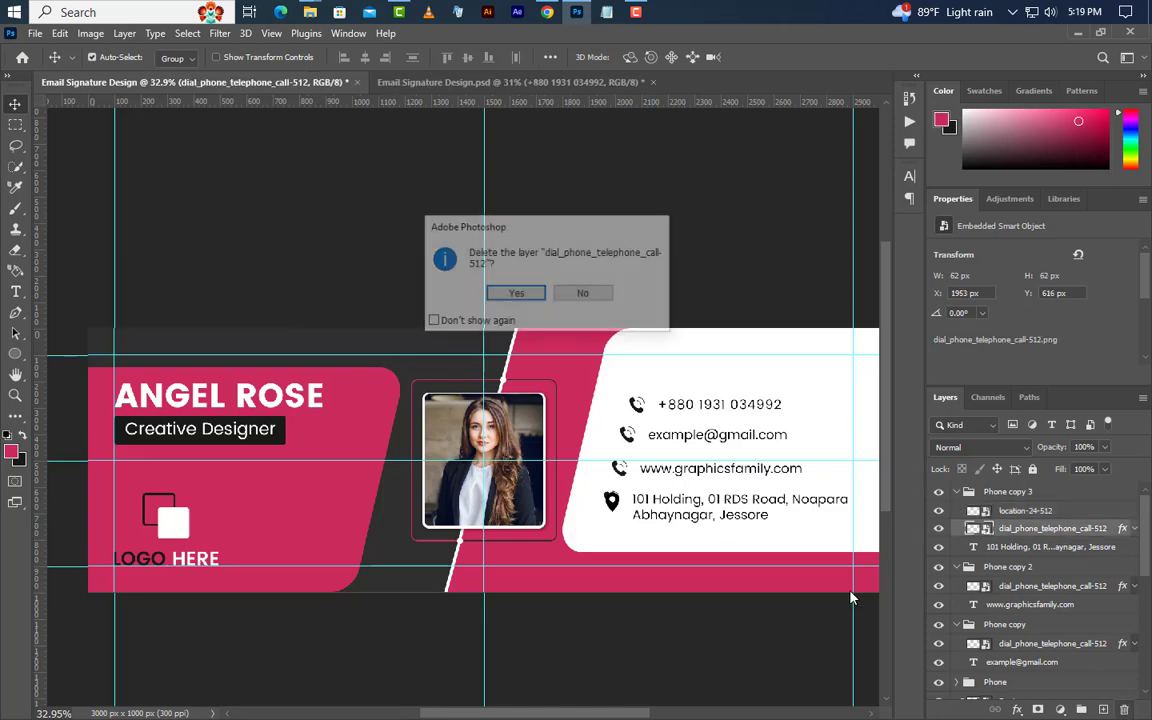
left_click(518, 297)
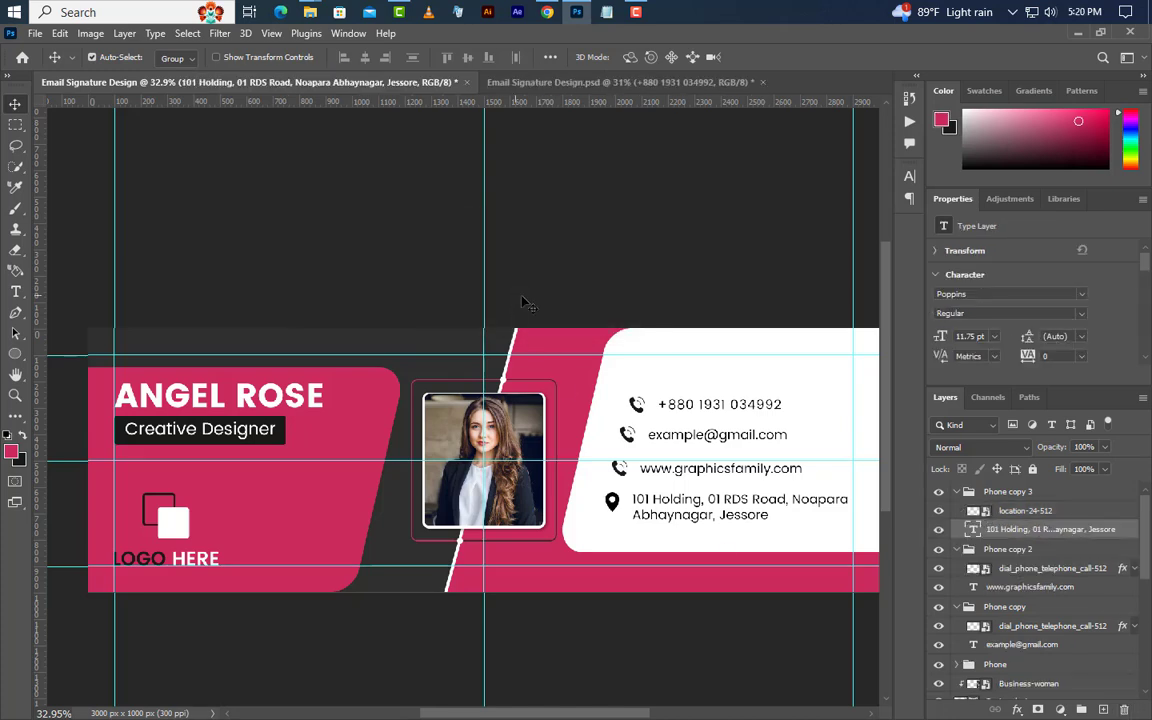
left_click(1030, 575)
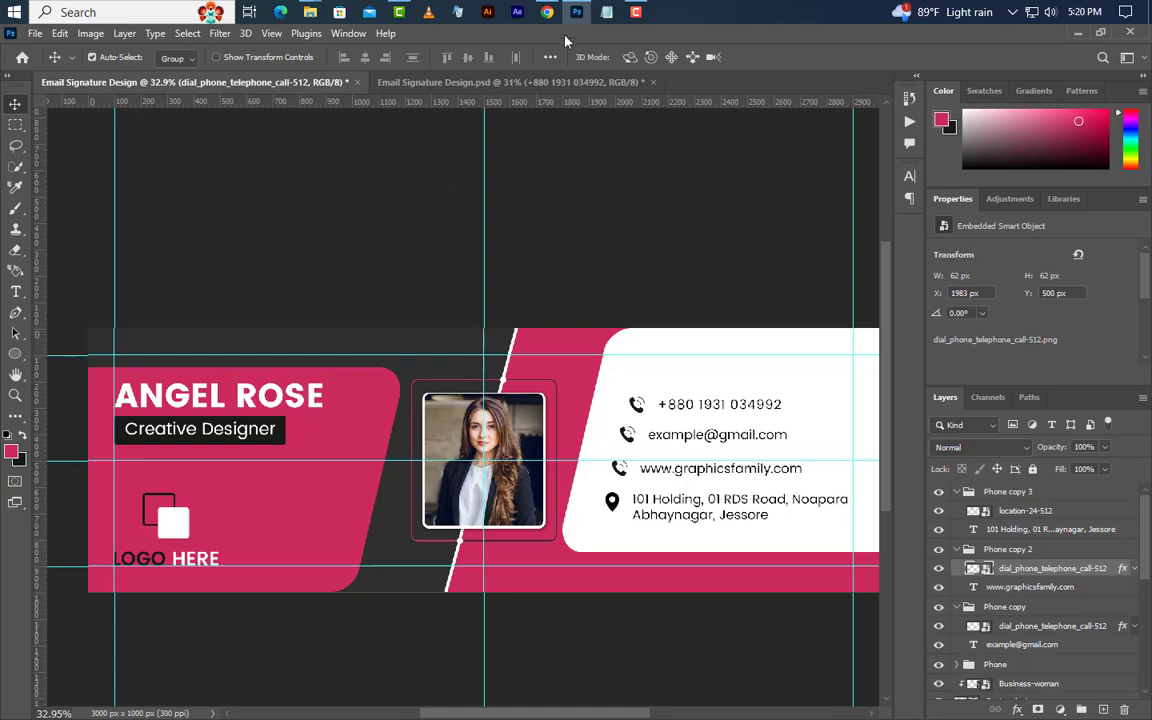
left_click(577, 12)
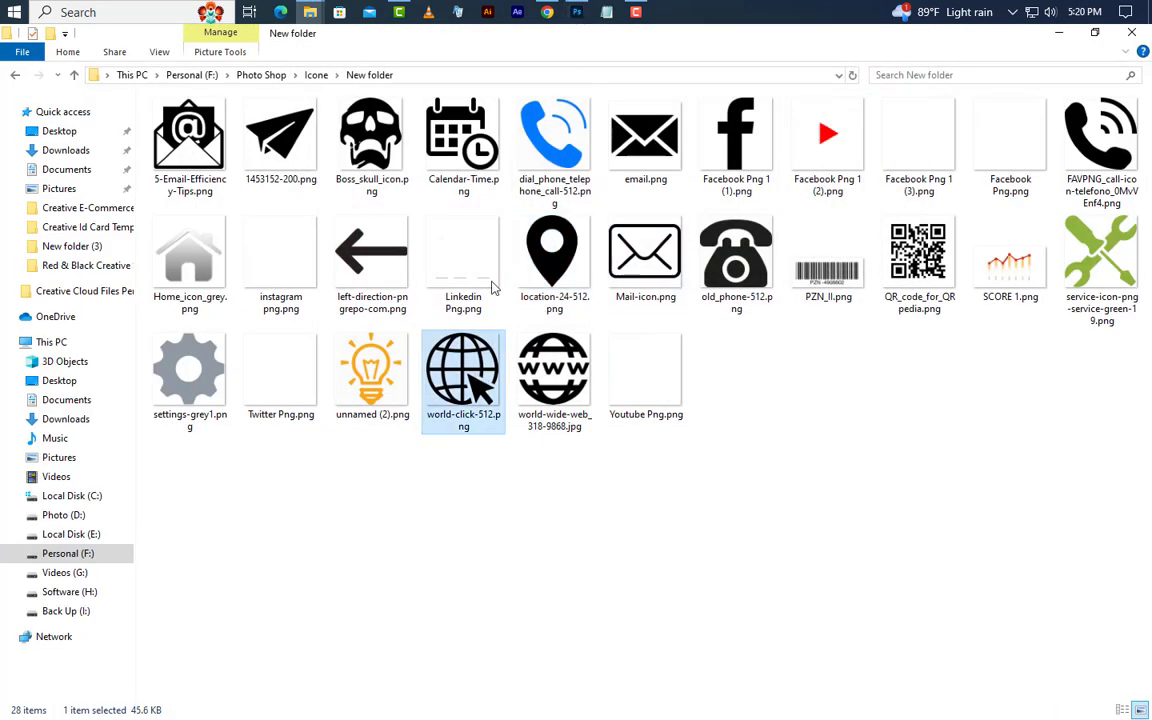
left_click_drag(491, 287, 566, 345)
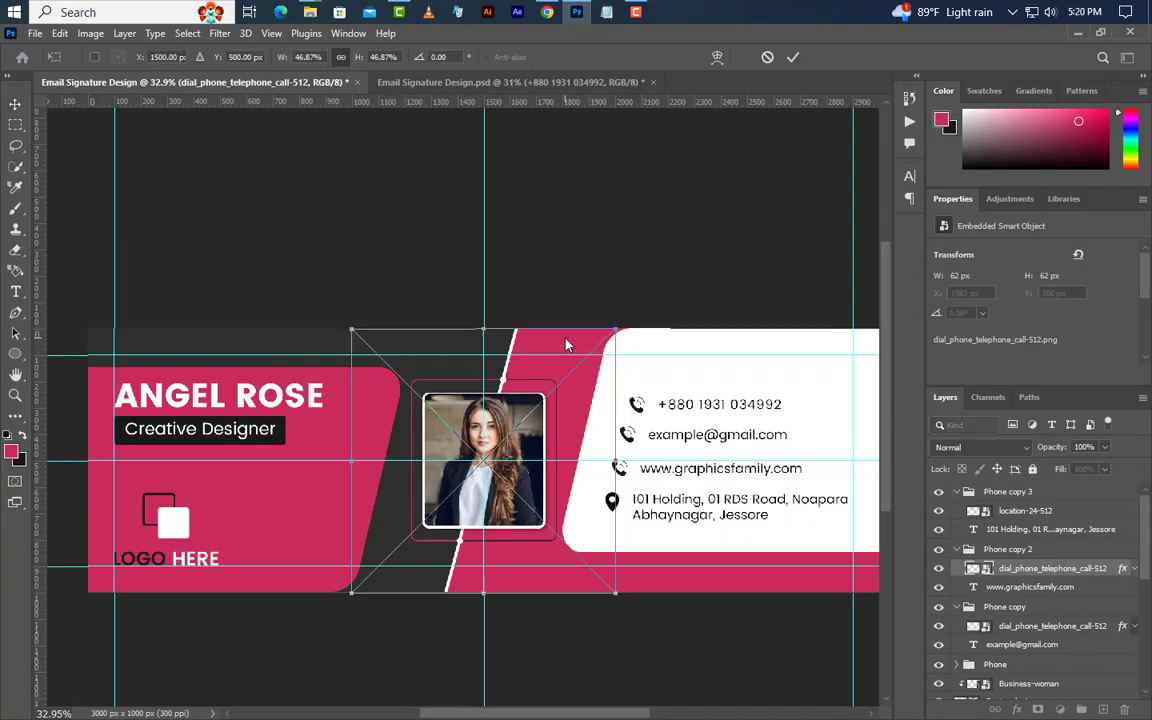
mouse_move(615, 460)
left_mouse_down()
mouse_move(398, 470)
mouse_move(650, 486)
mouse_move(627, 476)
left_mouse_up()
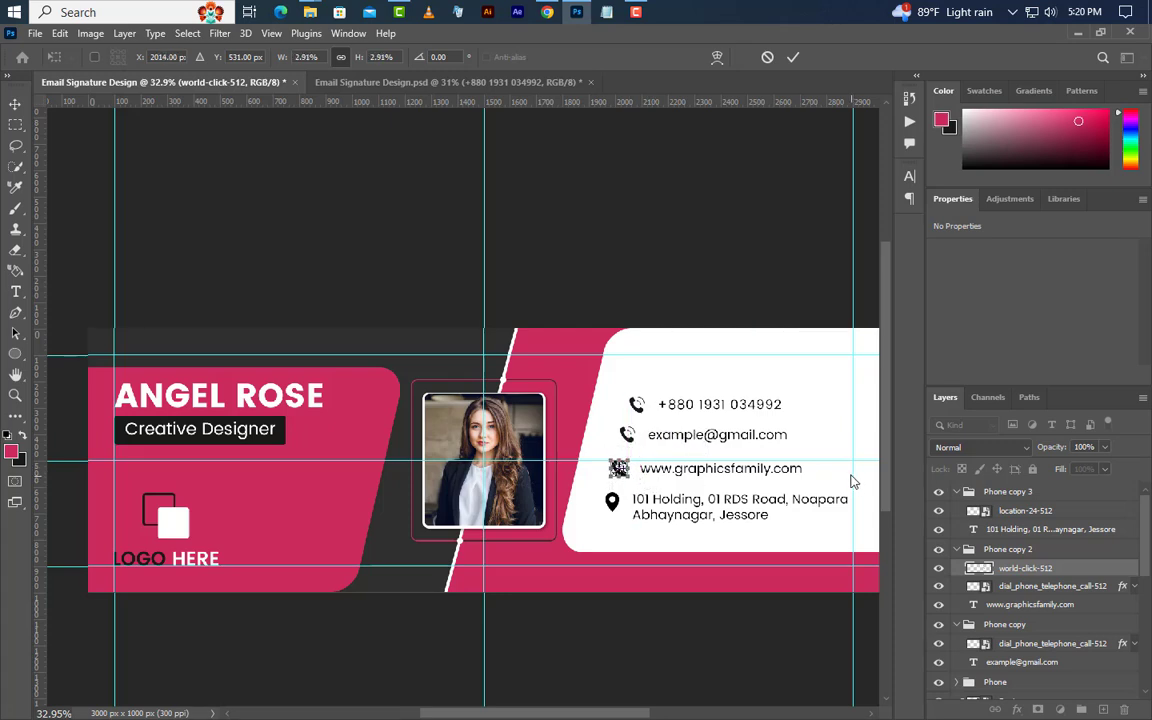
key("Left")
key("Return")
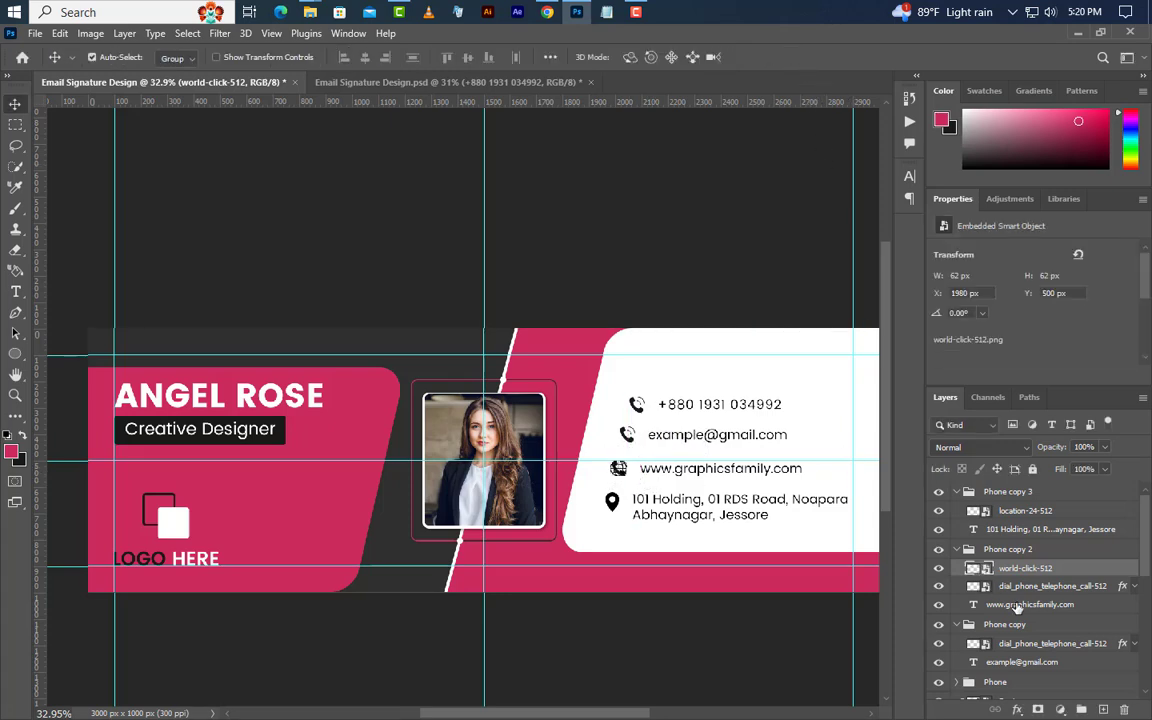
Delete the old dial_phone icon layer from the website row.
left_click(1050, 586)
key("Delete")
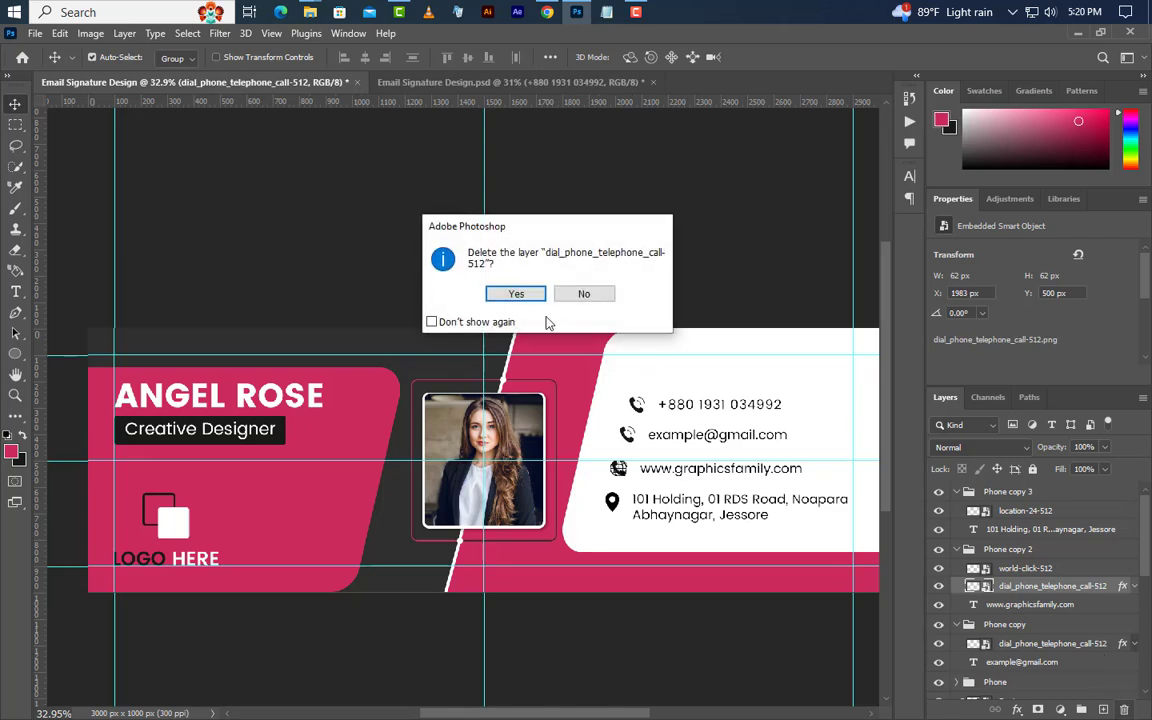
left_click(511, 293)
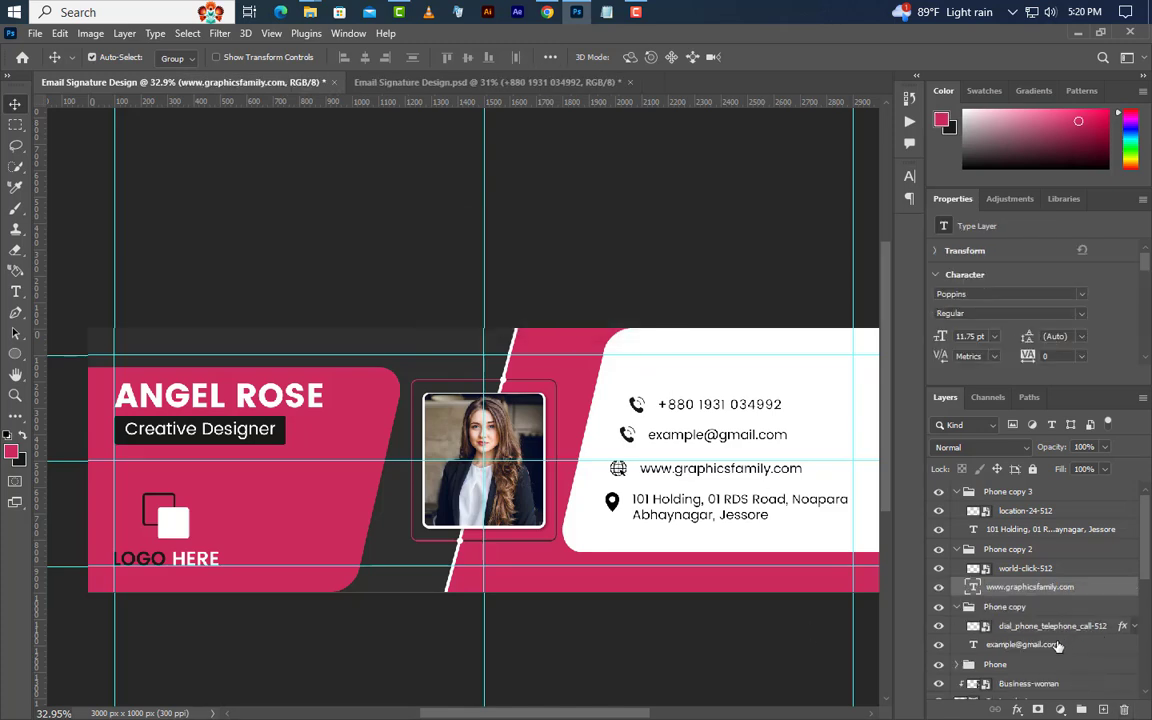
key("ctrl+z")
Place 1453152-200.png as a paper plane icon beside the e-mail line.
key("alt+Tab")
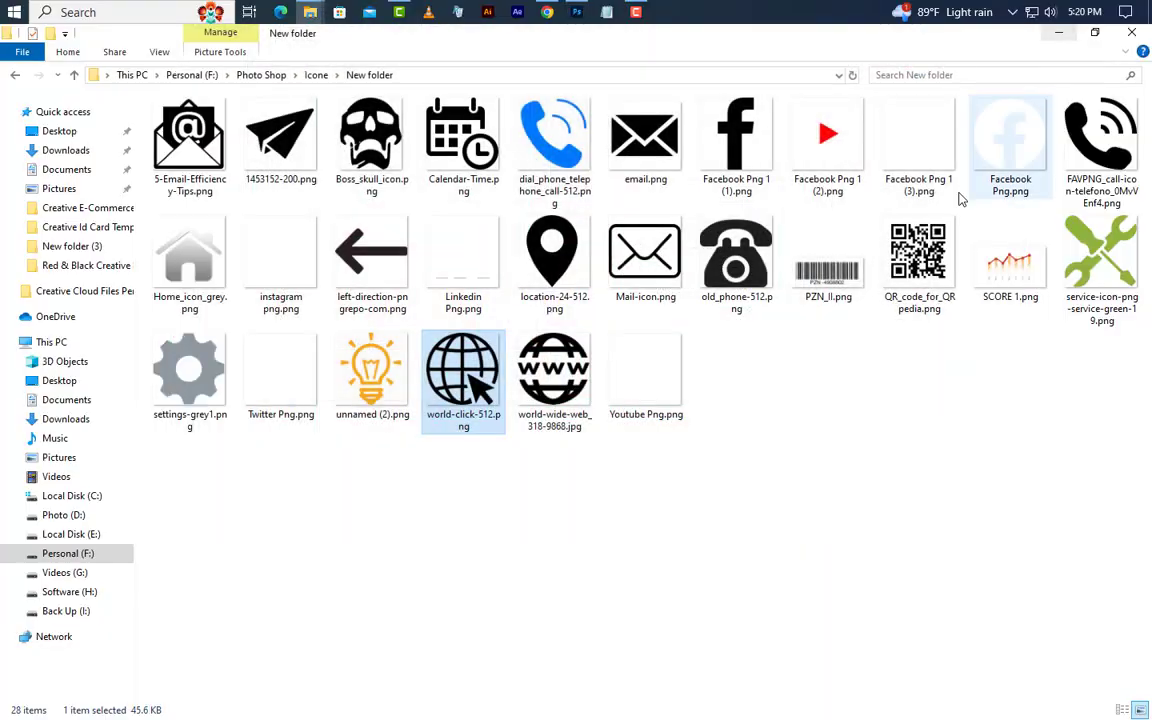
left_click_drag(280, 138, 636, 439)
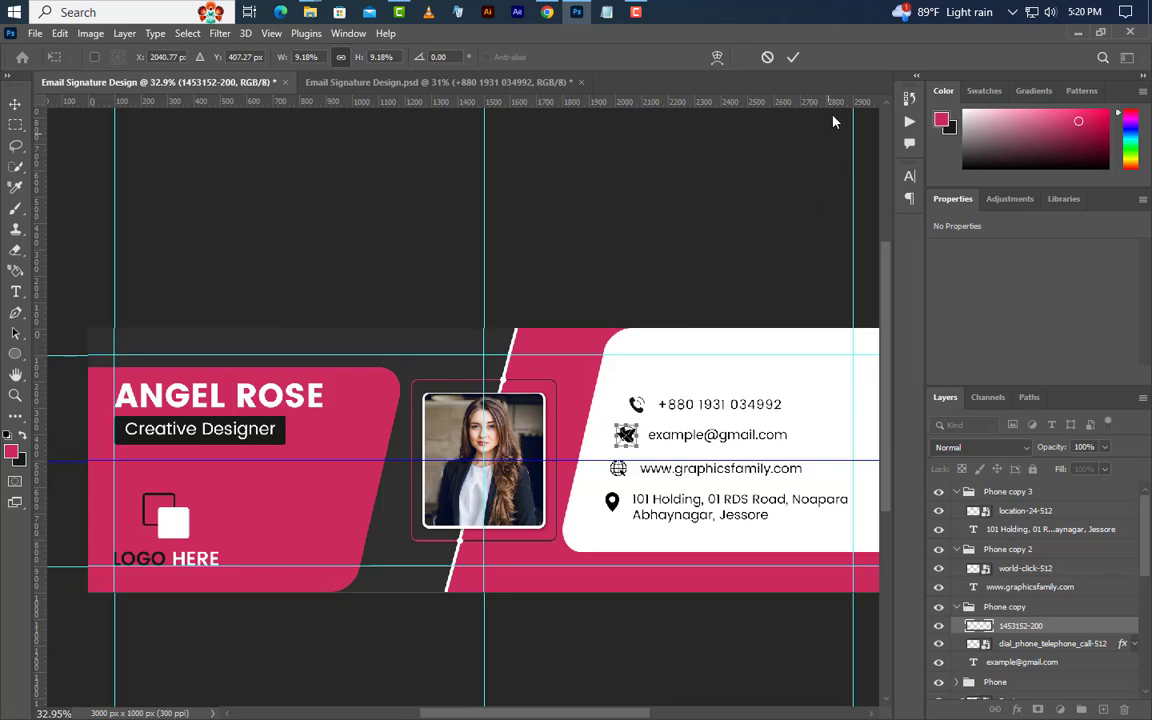
left_click(795, 58)
Delete the old dial_phone icon layer from the e-mail row.
left_click(1045, 644)
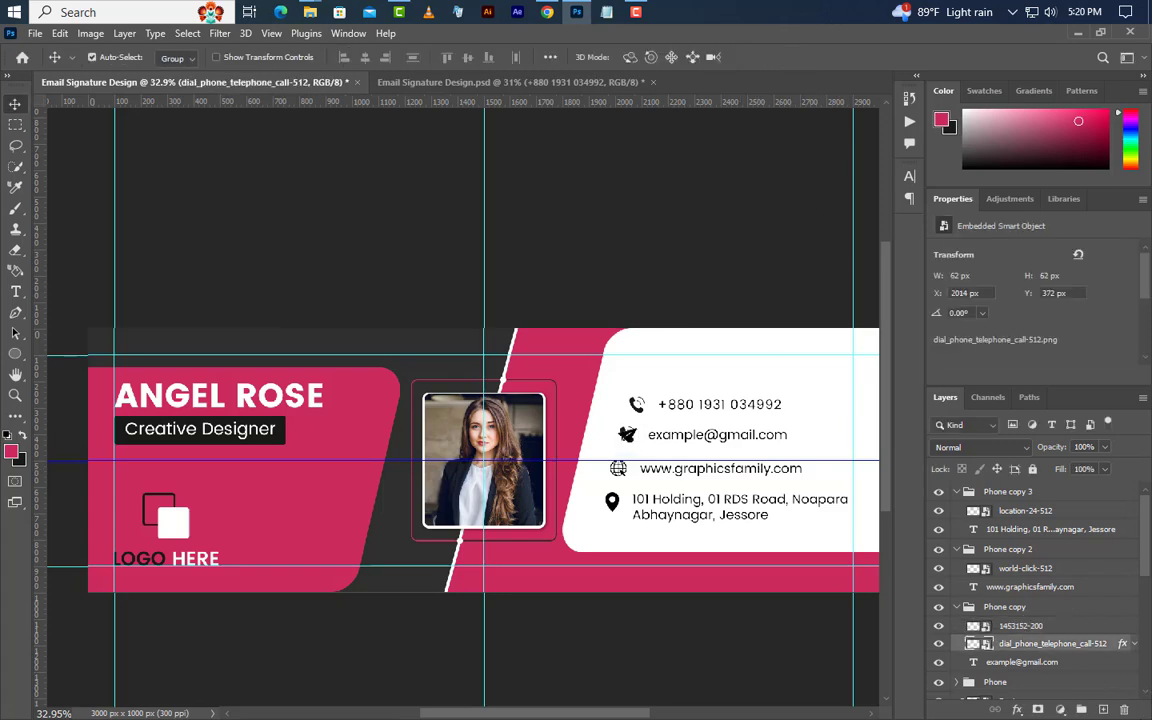
left_click(1124, 709)
left_click(515, 291)
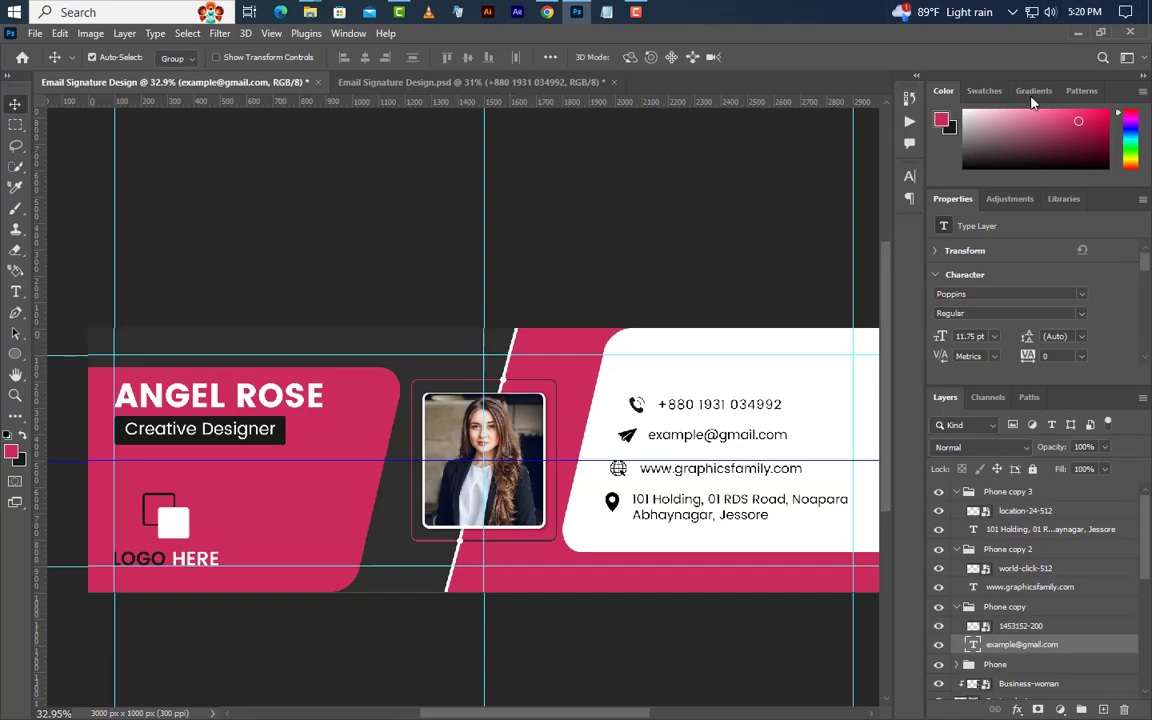
left_click(1078, 33)
left_click(290, 260)
Place the Instagram, Twitter and YouTube icon files into the banner.
left_click(283, 383, "ctrl")
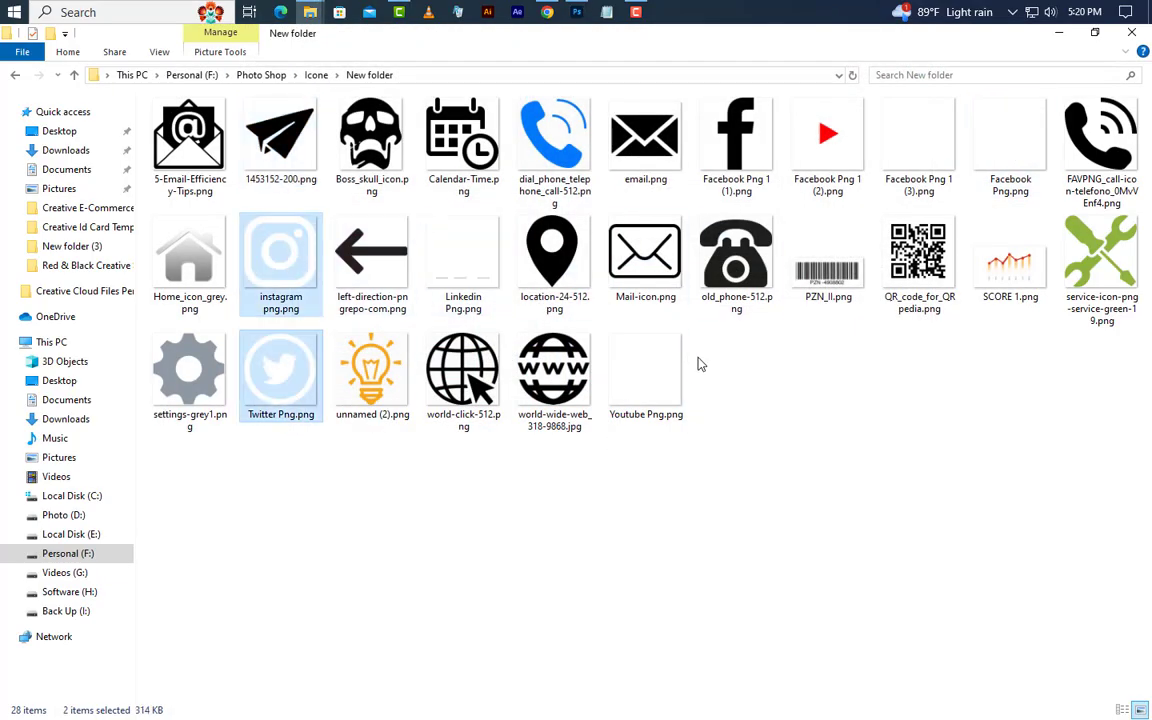
left_click(645, 375, "ctrl")
left_click_drag(240, 280, 600, 235)
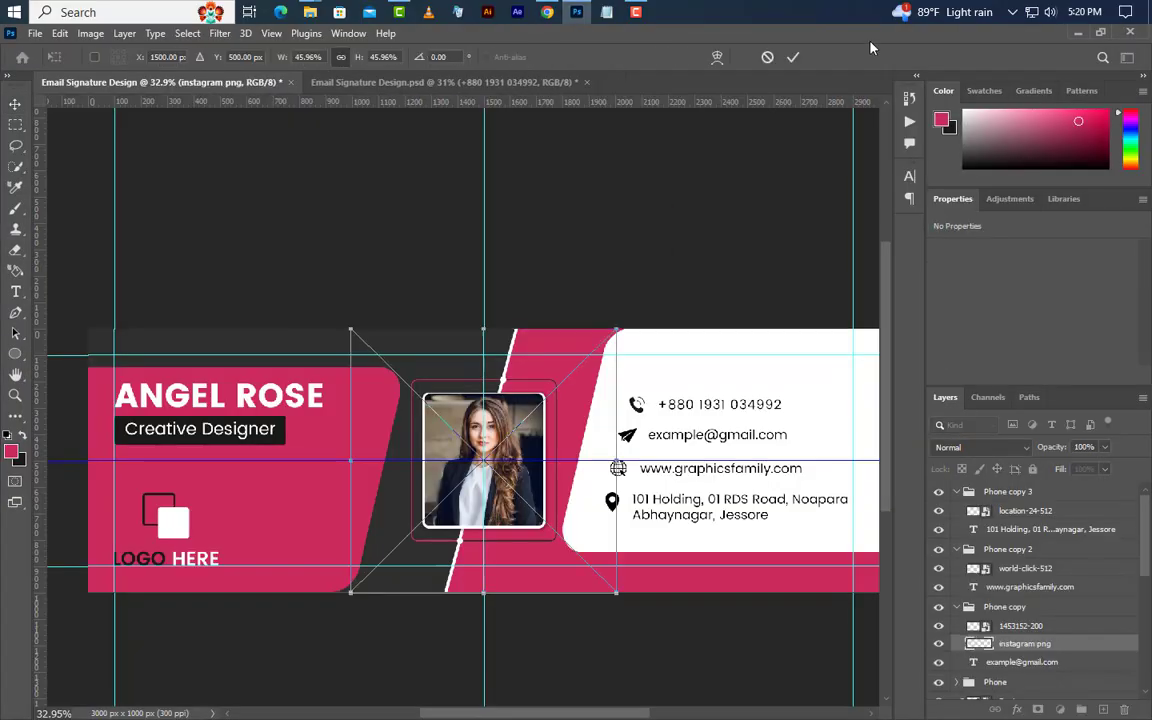
left_click(794, 57)
left_click(795, 57)
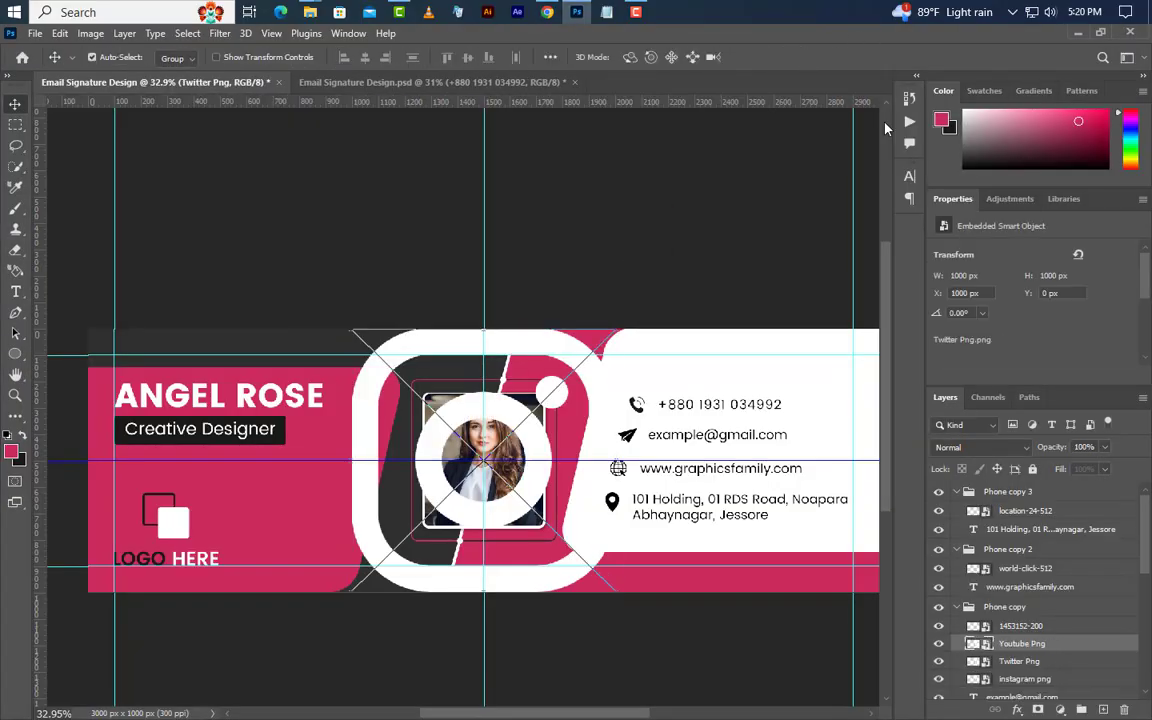
key("Return")
Group the three social icon layers into Group 1 at the top of the stack.
left_click(1049, 661, "ctrl")
left_click(1068, 679, "ctrl")
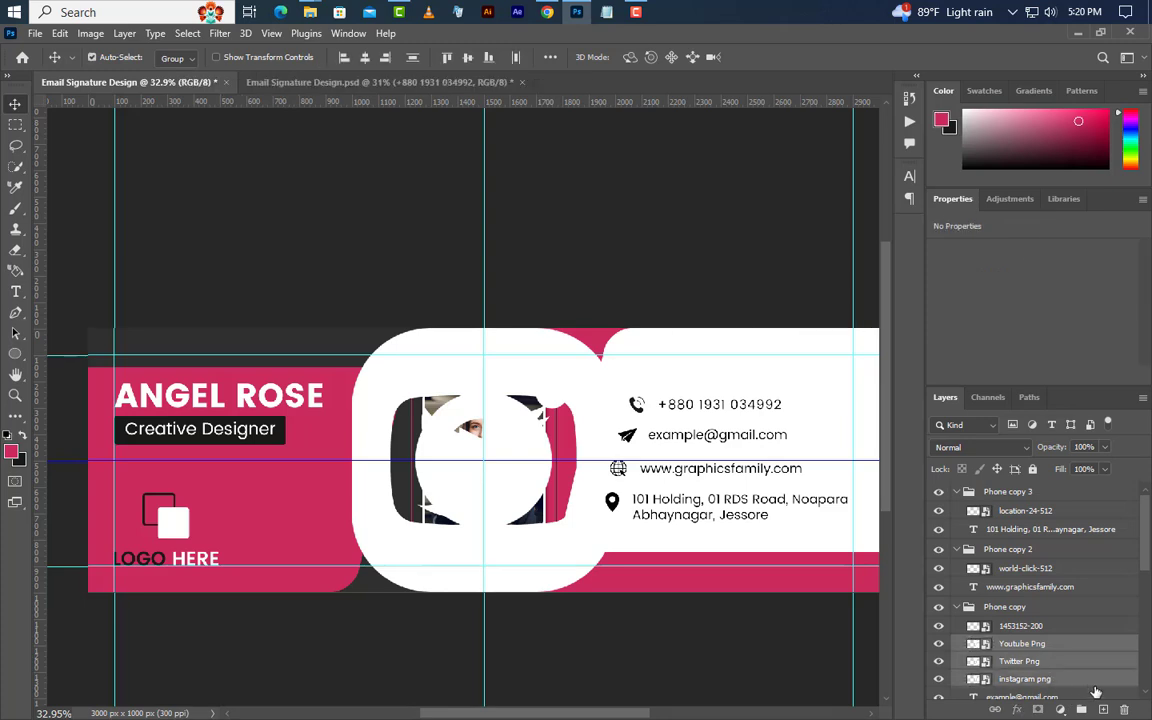
left_click(1083, 712)
left_click_drag(1080, 647, 1071, 484)
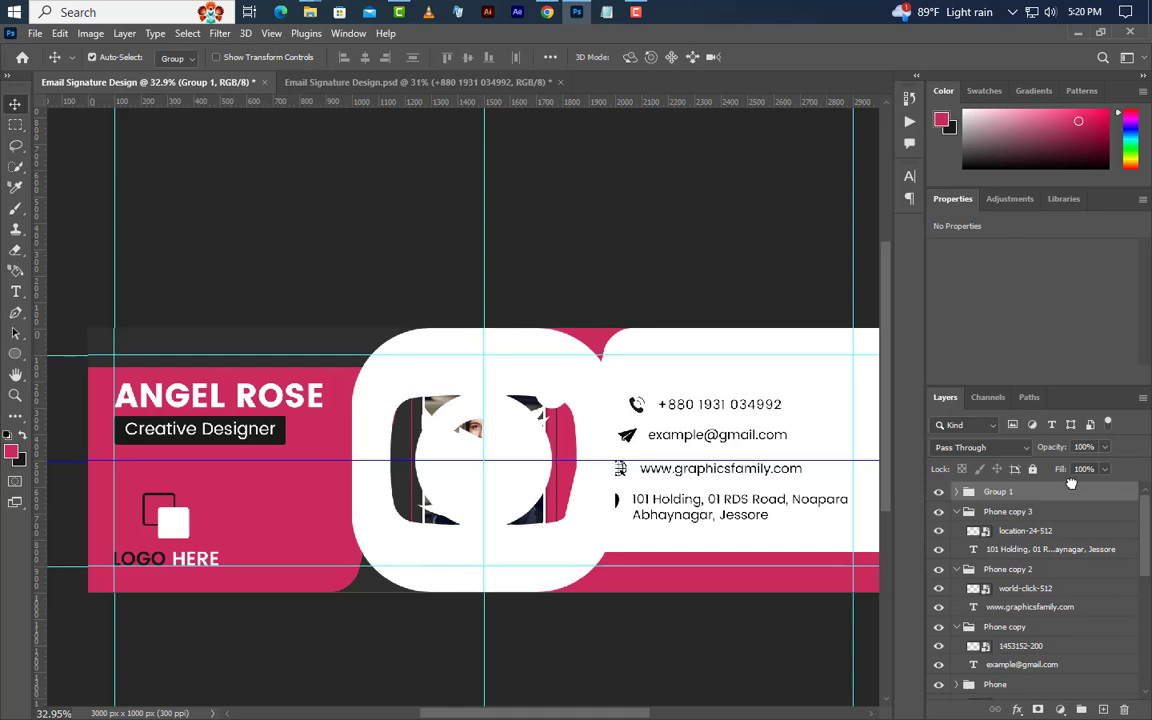
Free Transform the social icons group small into the white panel's top-right corner.
left_click(60, 33)
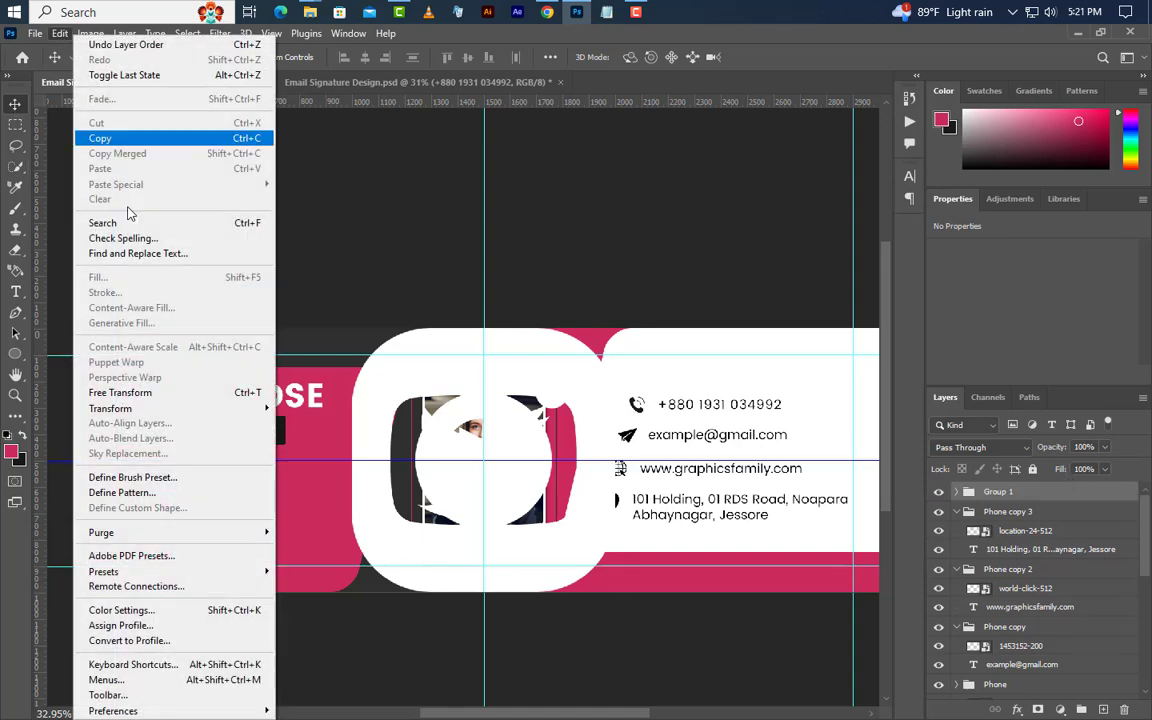
left_click(128, 391)
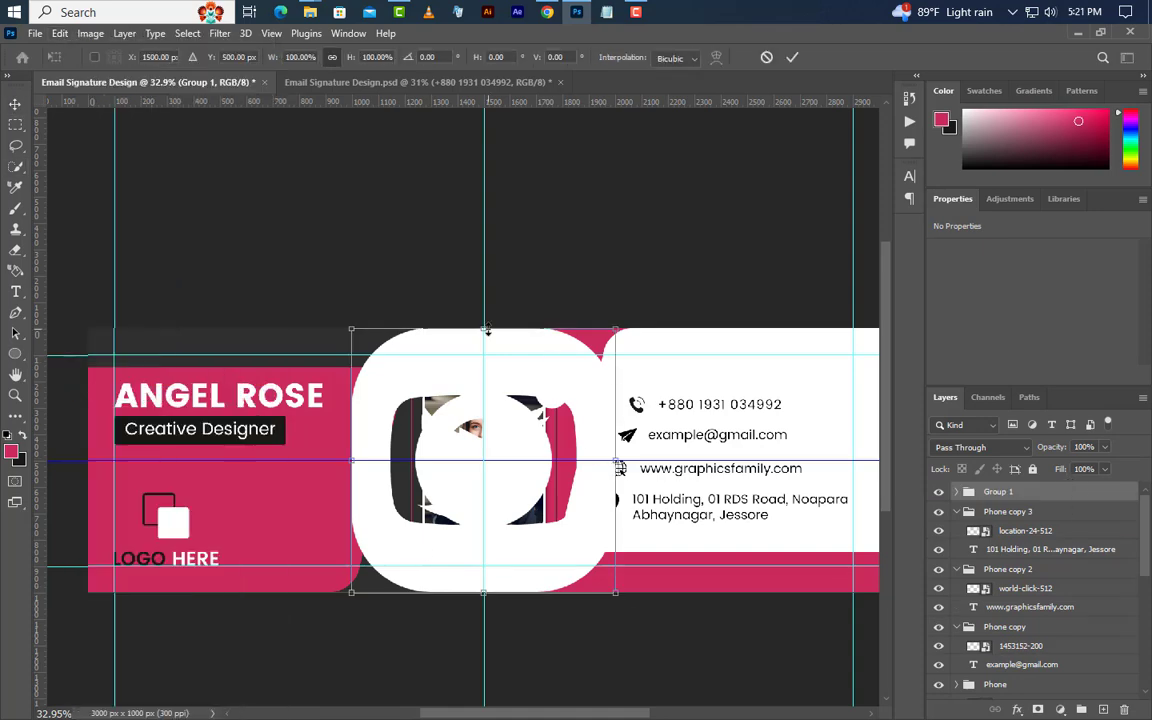
left_click_drag(487, 330, 836, 381)
left_click_drag(790, 414, 826, 360)
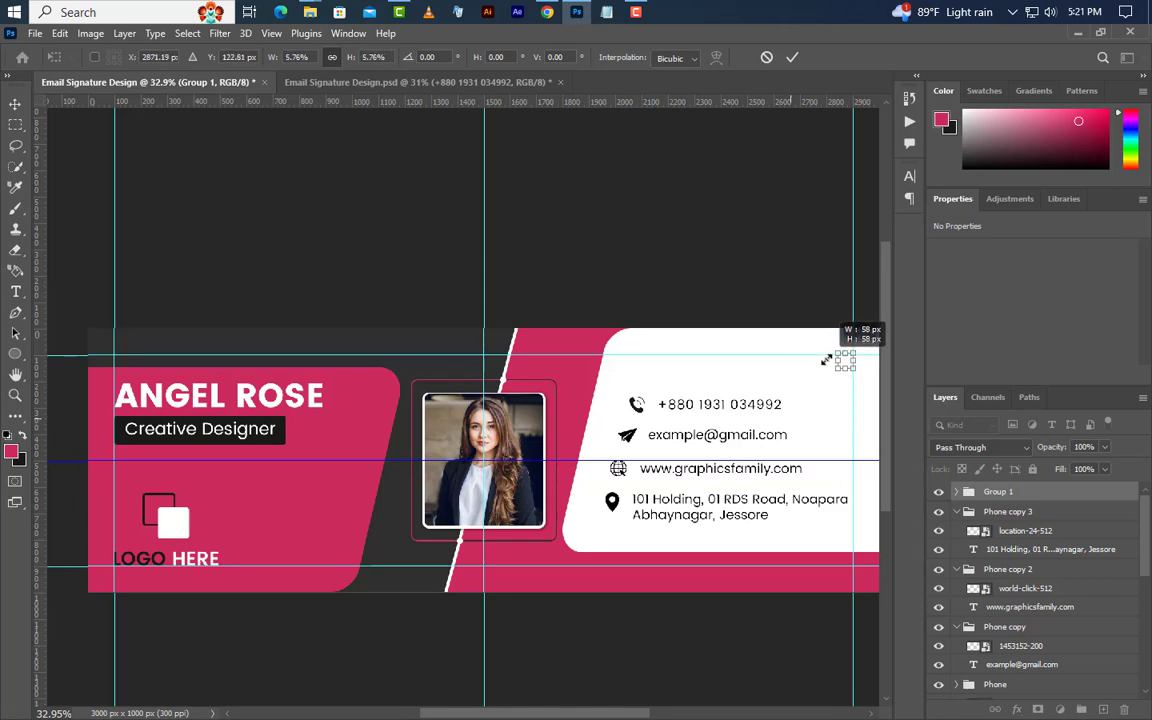
left_click(792, 57)
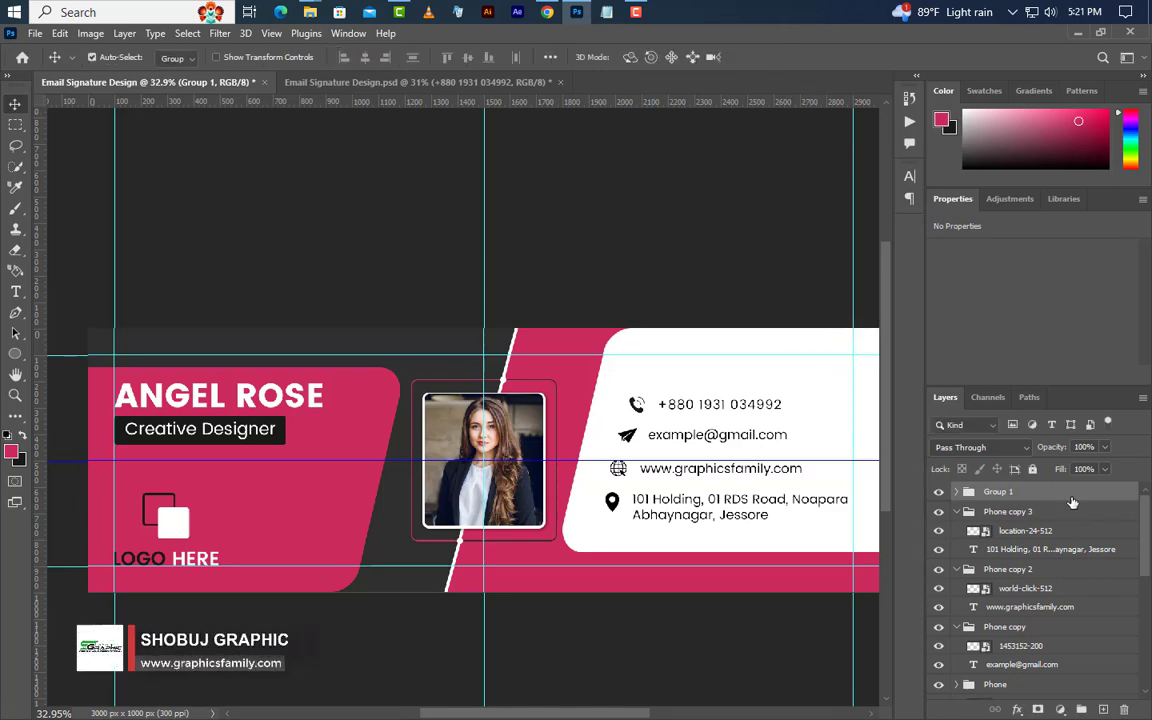
Tint the social icons group dark with a Color Overlay layer style.
double_click(1073, 491)
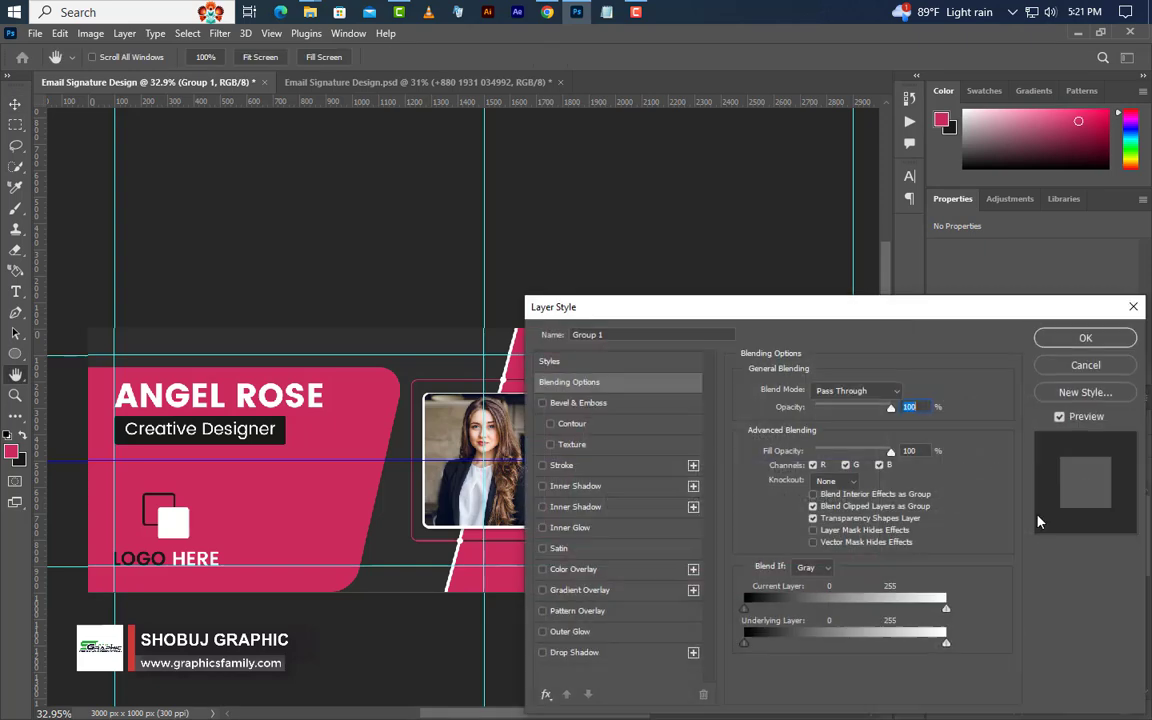
left_click(580, 569)
left_click(1047, 341)
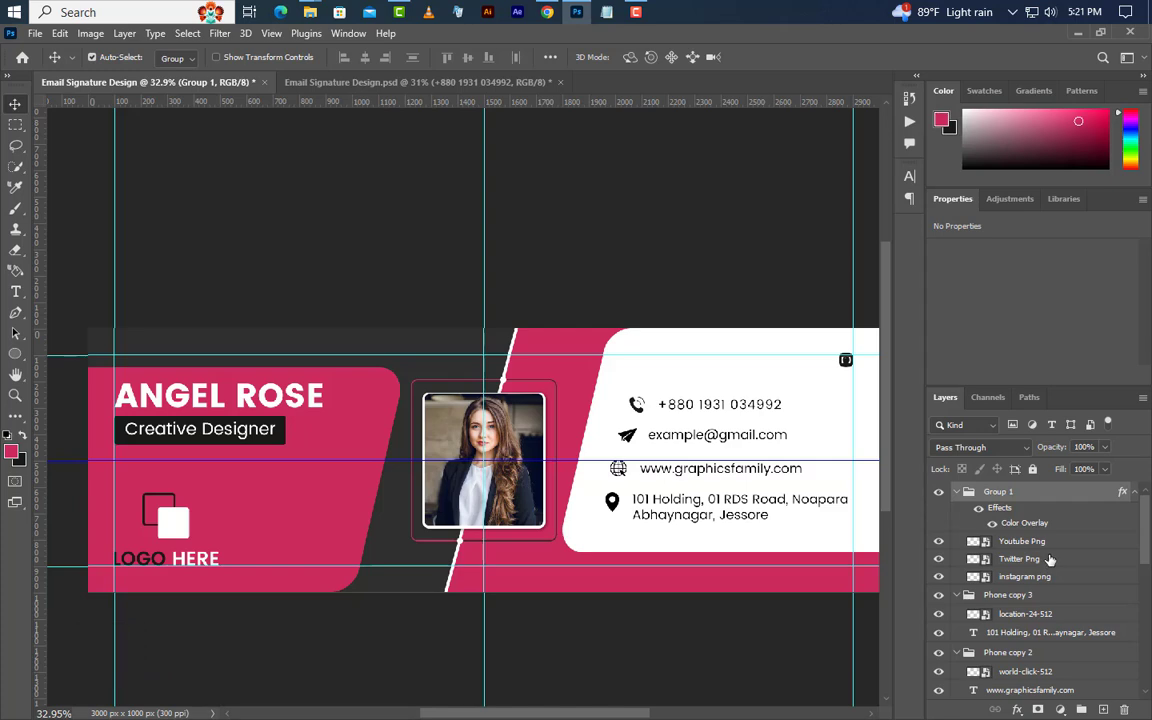
left_click(1051, 565)
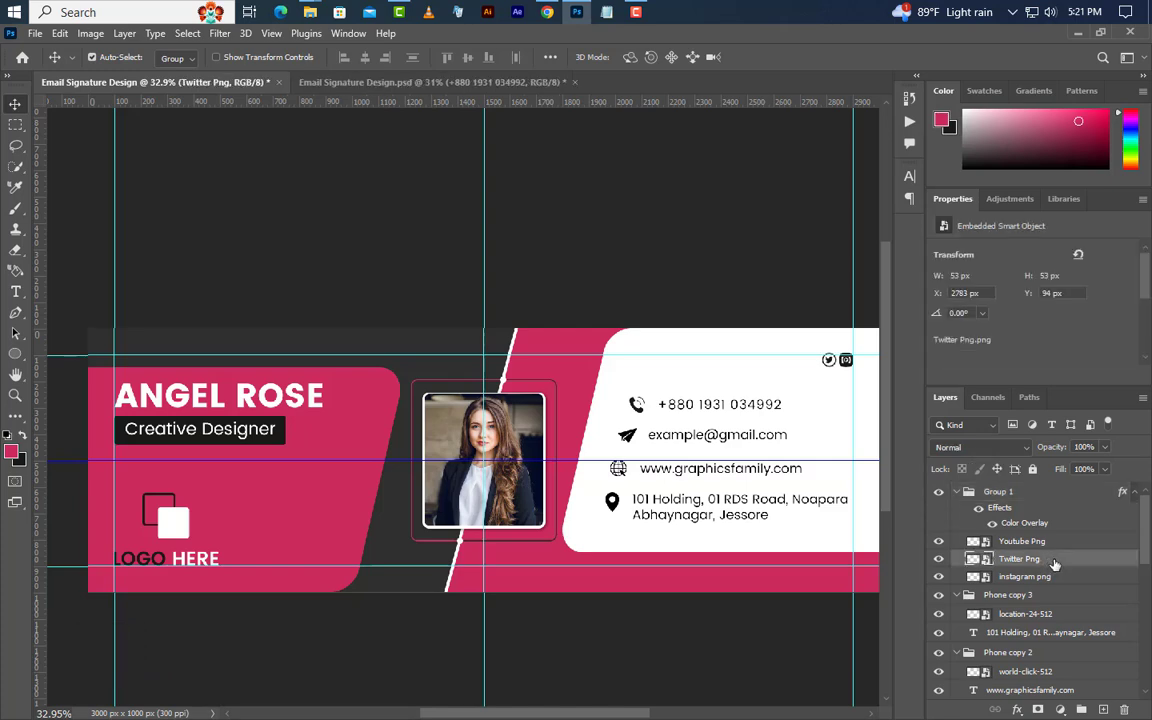
left_click(1053, 579)
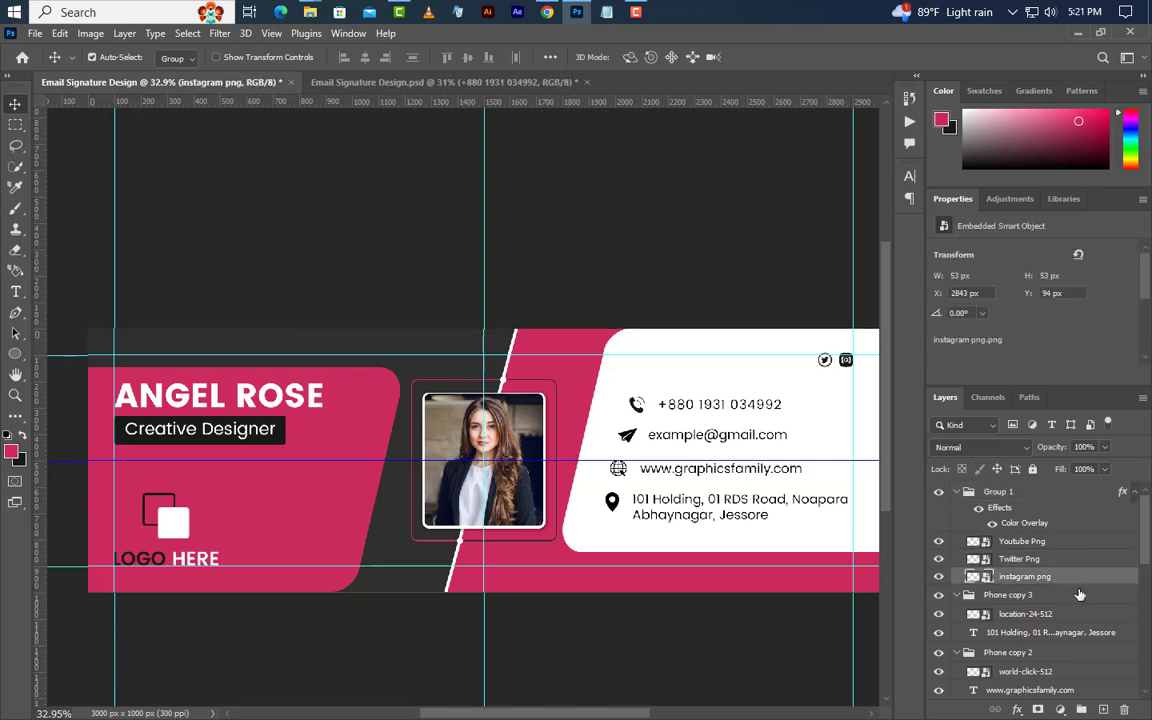